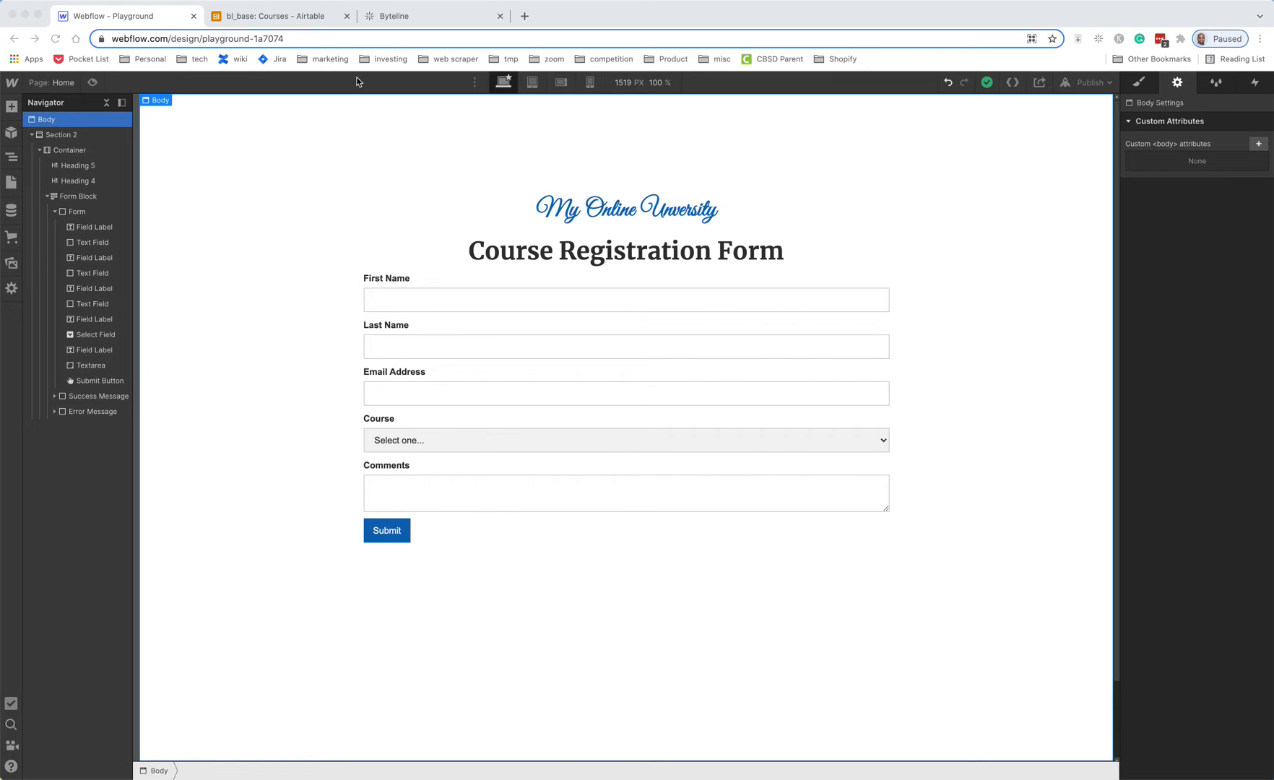
# - Review the Course Registration and Courses tables' record IDs in Airtable, then return to Webflow
pyautogui.click(267, 19)
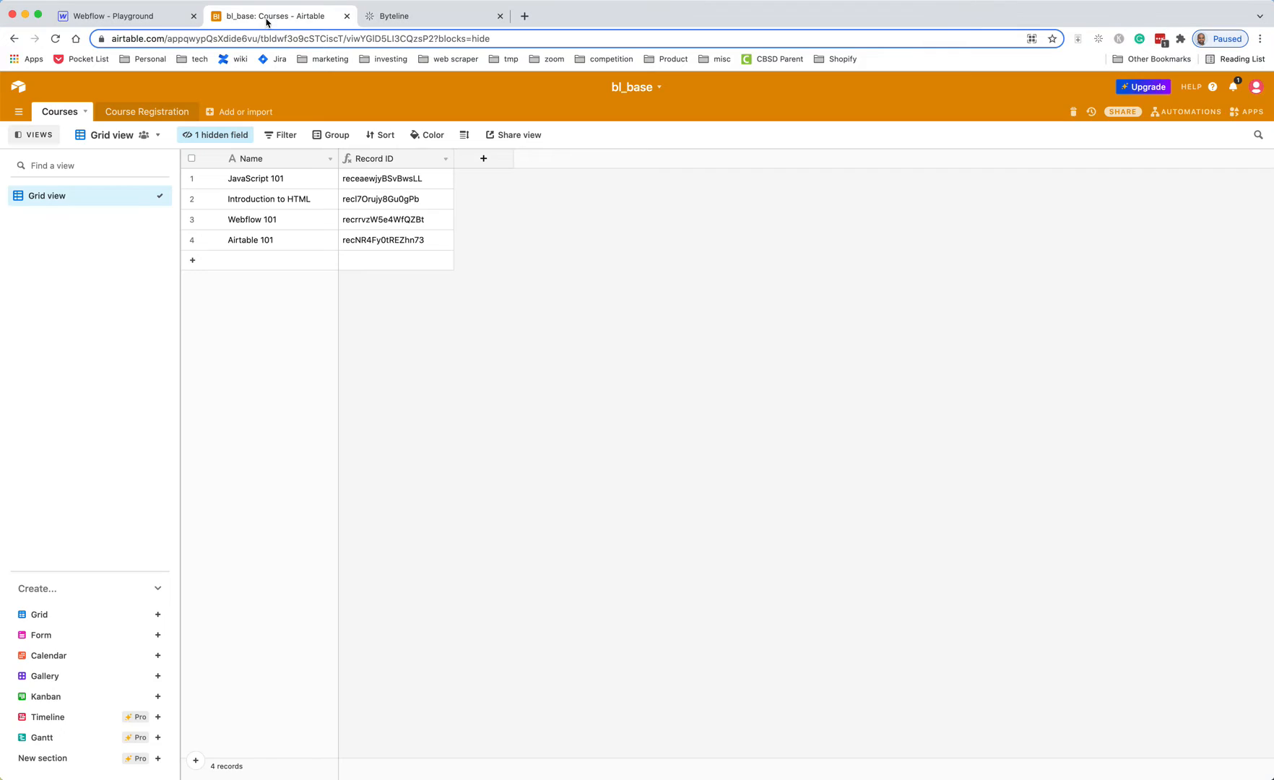
pyautogui.click(153, 113)
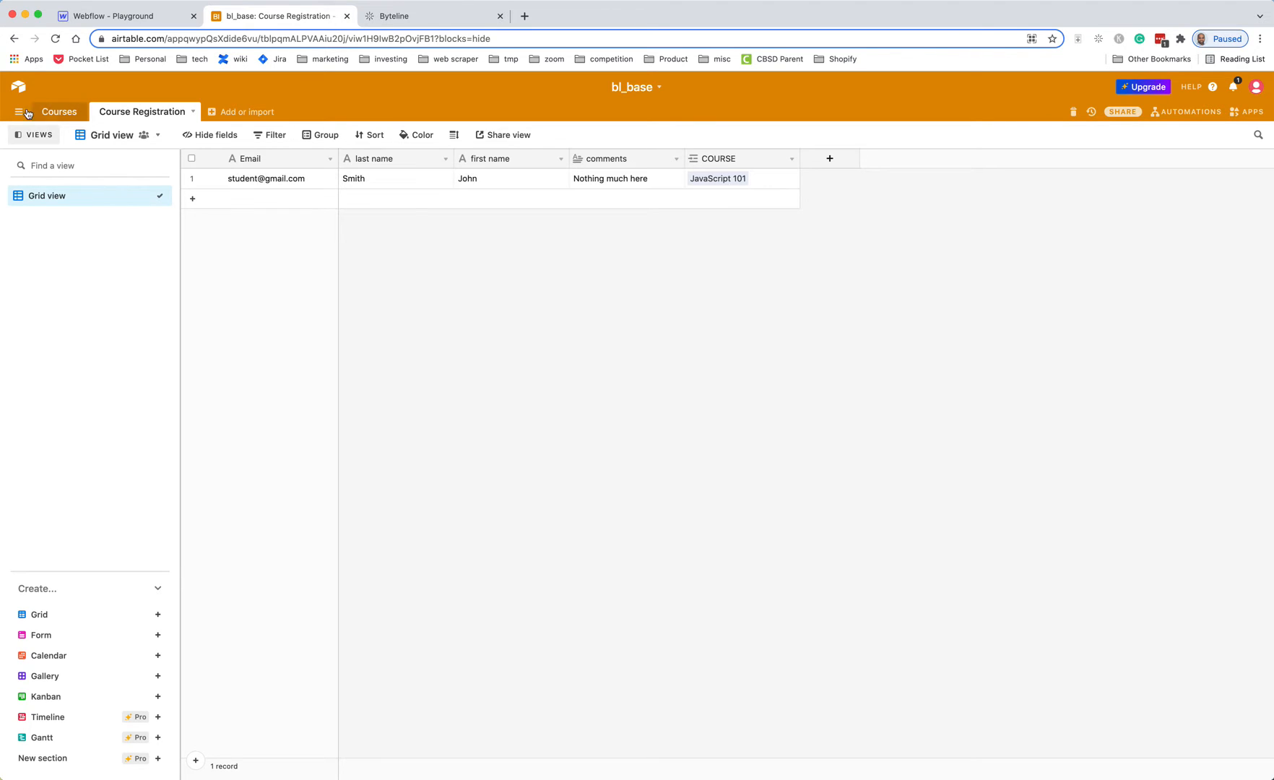
pyautogui.click(59, 111)
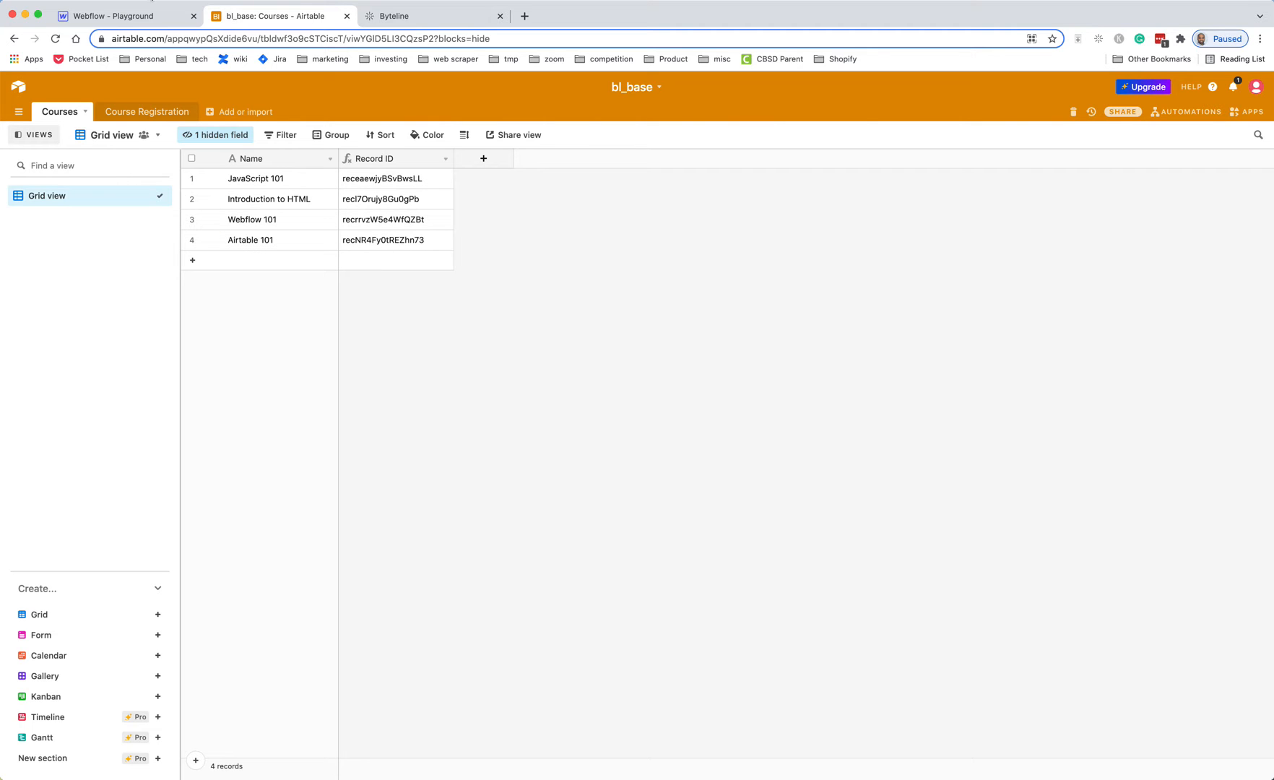
pyautogui.click(130, 16)
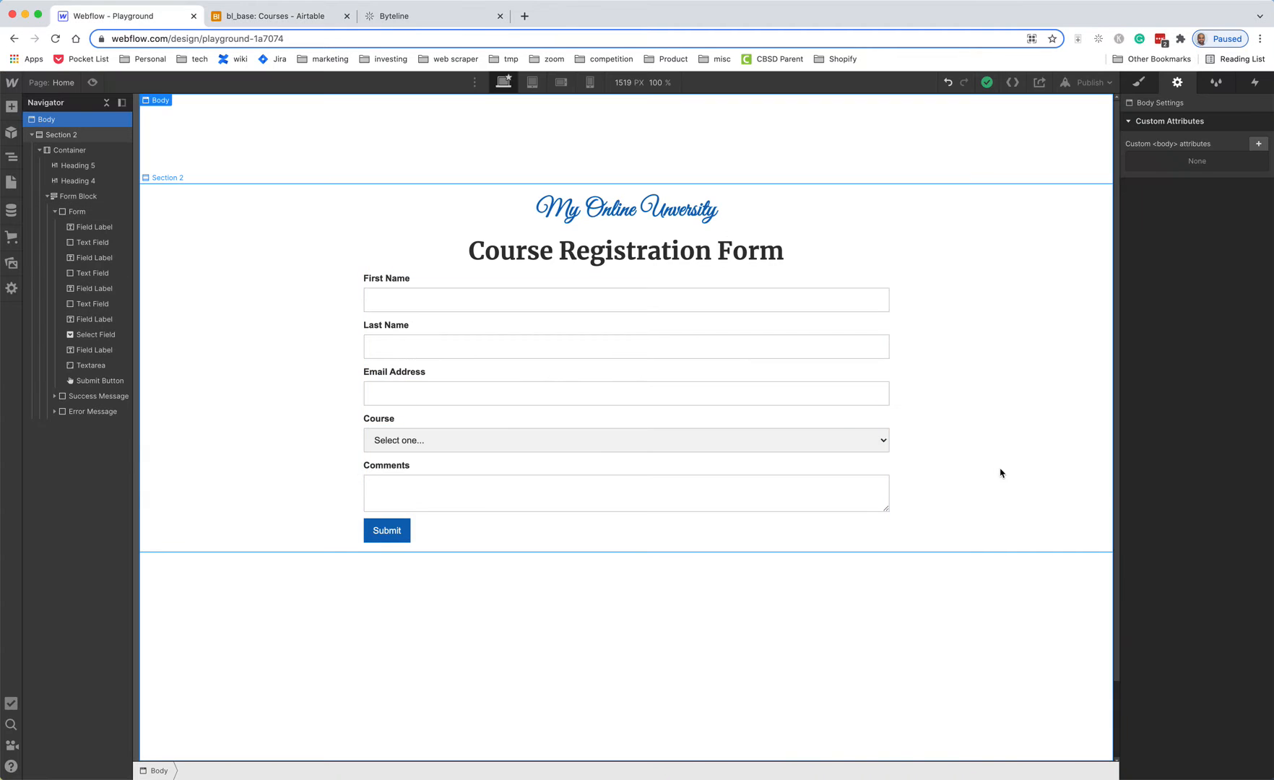
# - In the Course dropdown's settings, edit the JavaScript 101 choice and select its stored record ID value
pyautogui.click(747, 452)
pyautogui.click(424, 423)
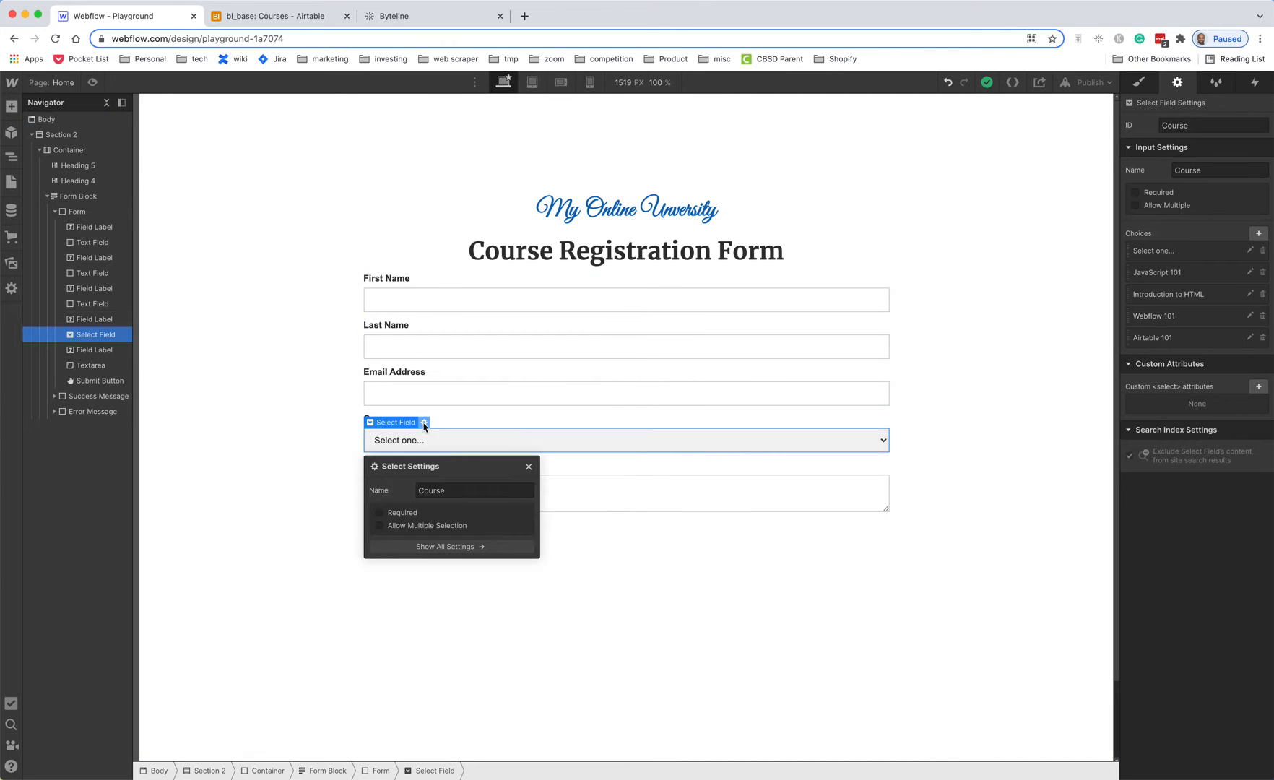
pyautogui.click(462, 545)
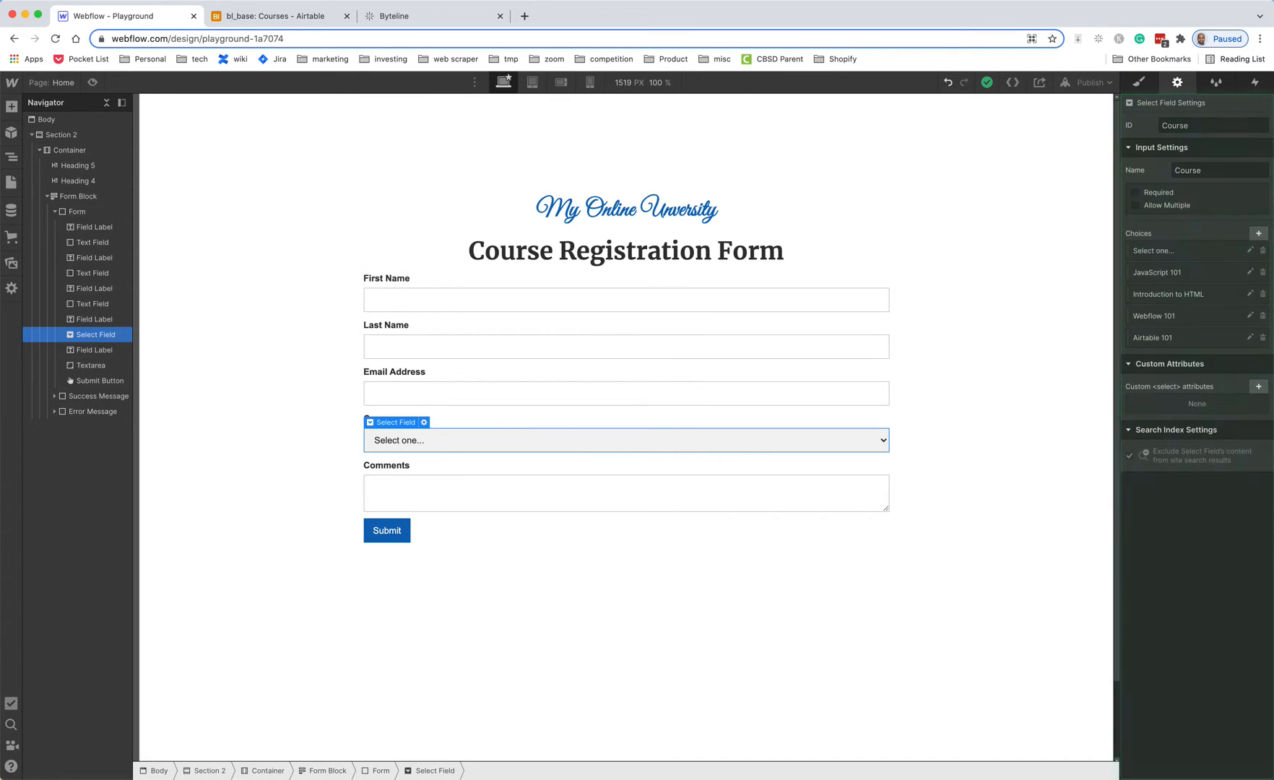
pyautogui.click(1251, 272)
pyautogui.click(1237, 325)
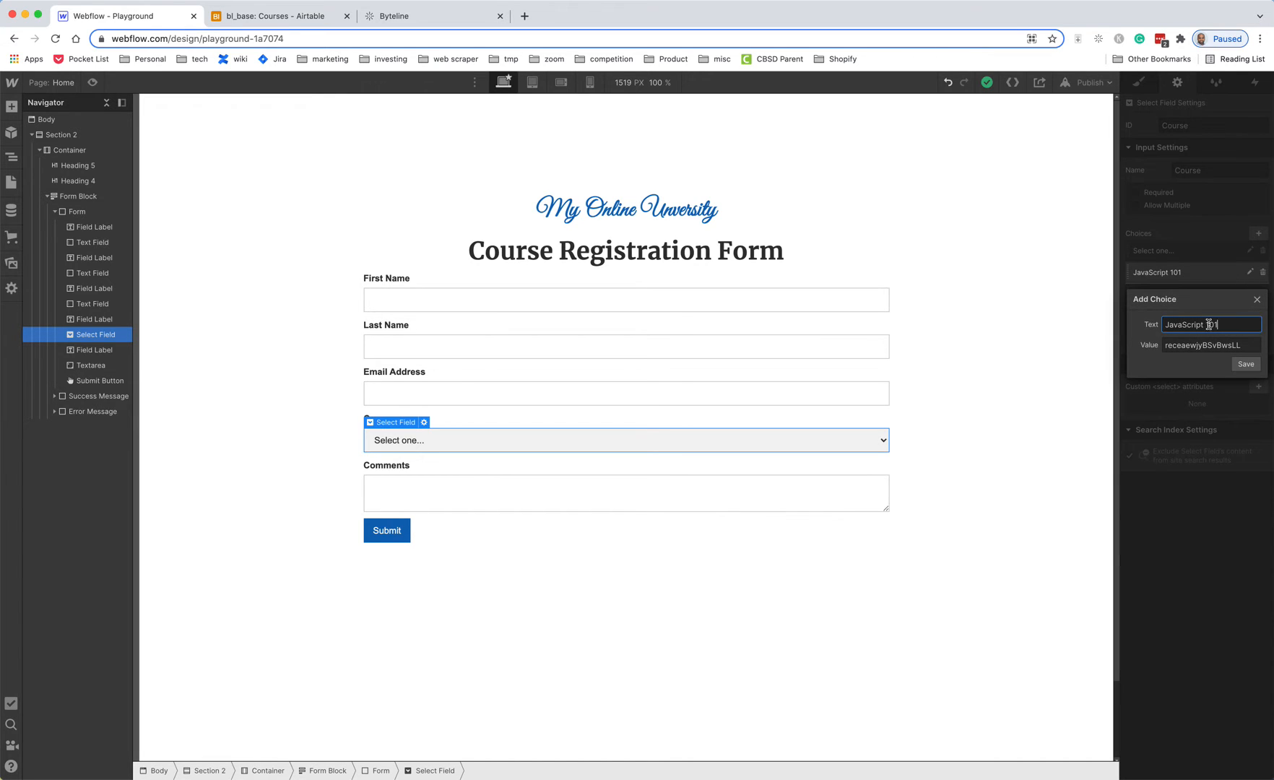
pyautogui.moveTo(1209, 324); pyautogui.dragTo(1161, 327)
pyautogui.doubleClick(1206, 346)
# - Compare the JavaScript 101 value with Airtable's Courses record IDs, leaving it unchanged
pyautogui.click(276, 16)
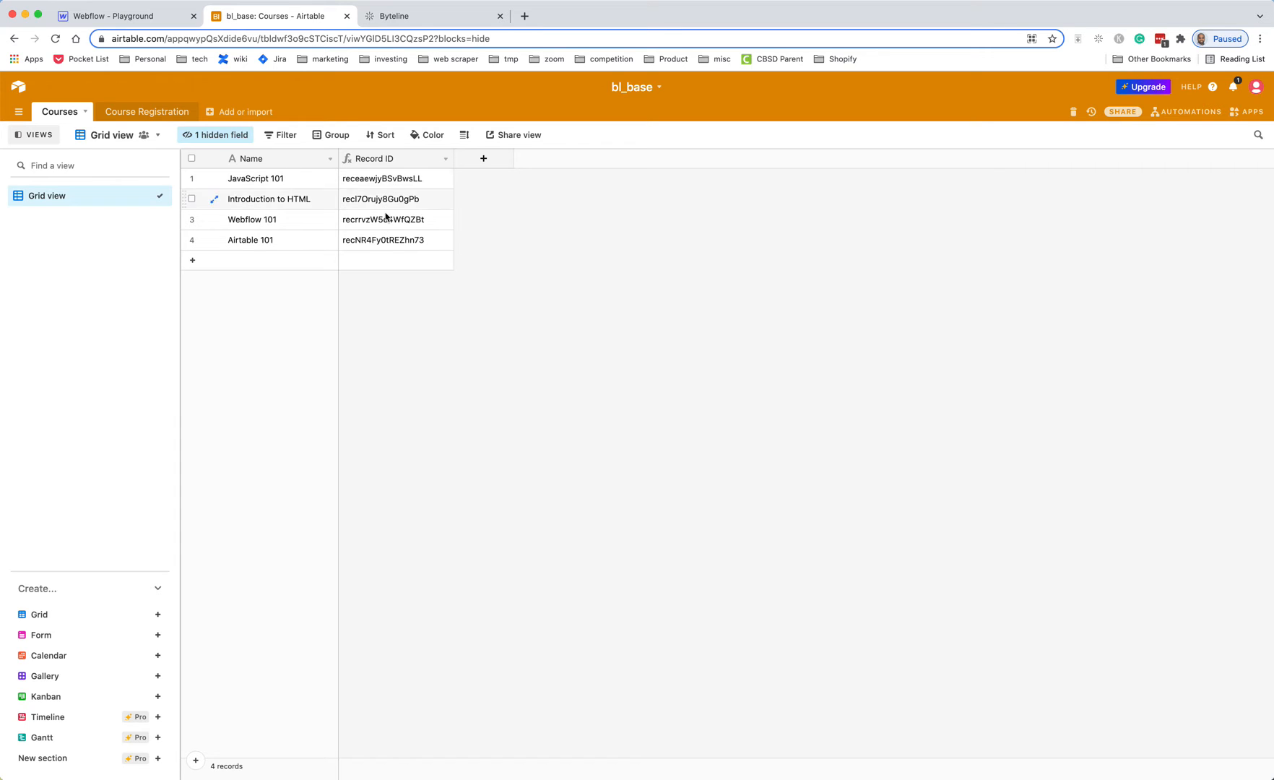
pyautogui.click(114, 19)
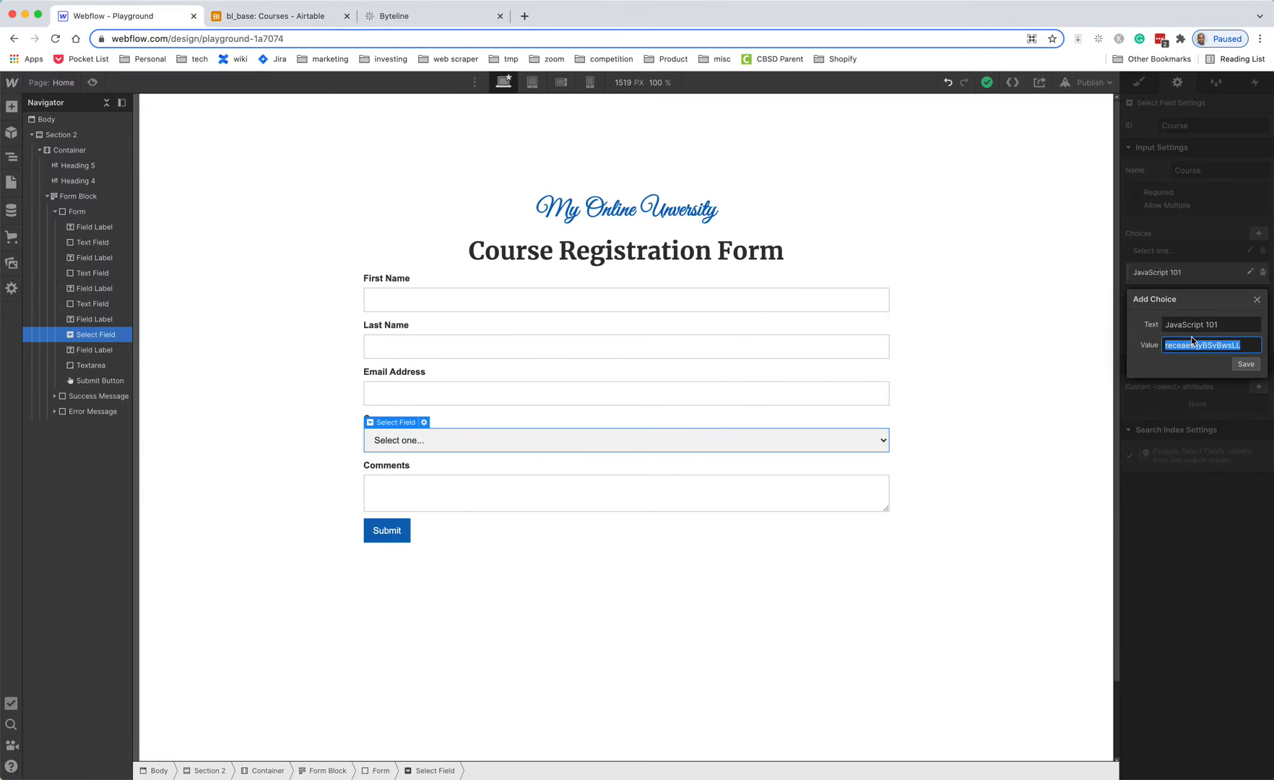
pyautogui.click(1245, 348)
pyautogui.click(292, 18)
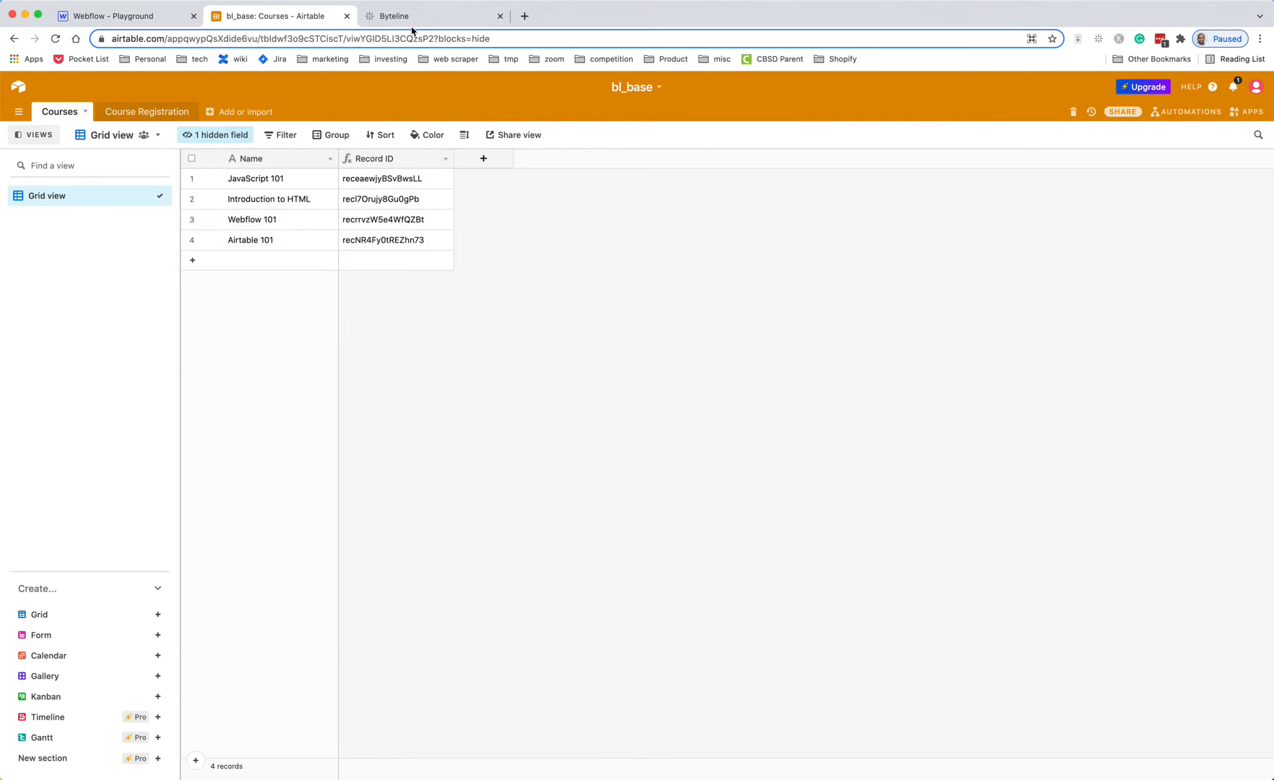
# - Create a Byteline flow named 'form submission' with a Webhook trigger and copy its URL
pyautogui.click(446, 20)
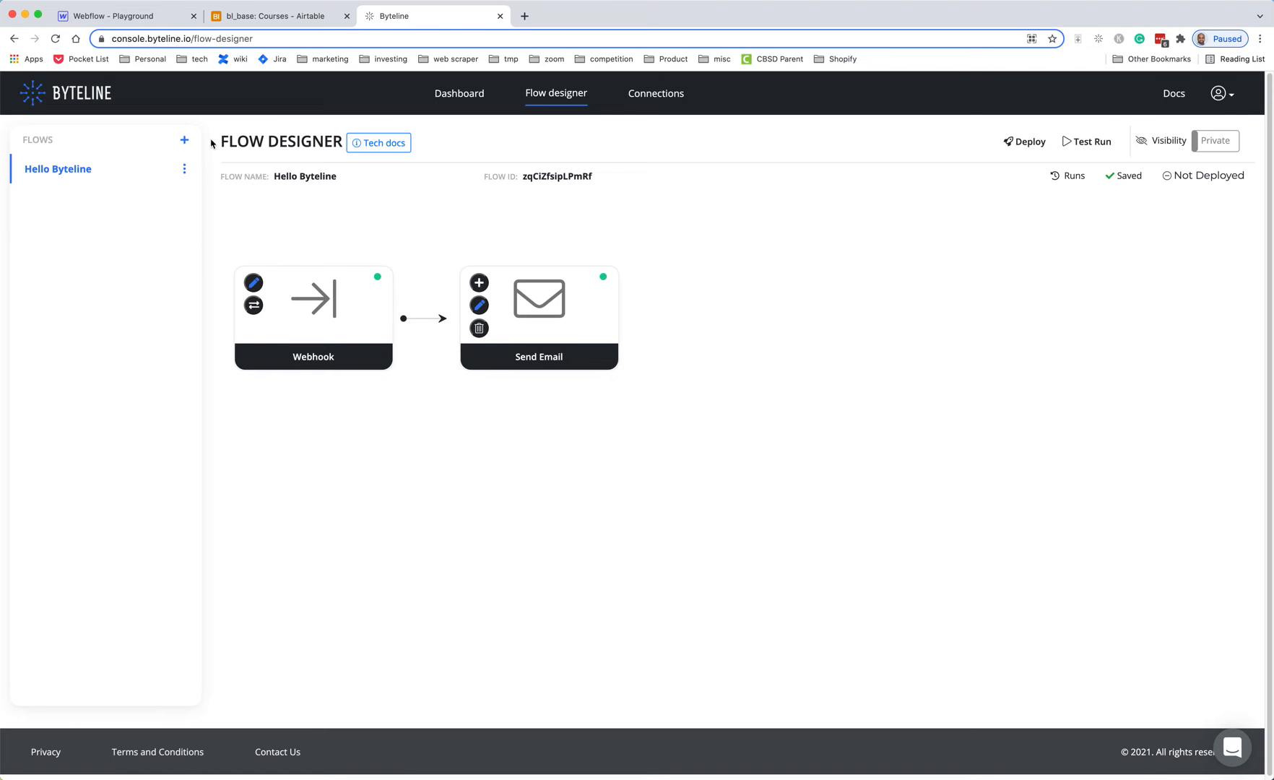
pyautogui.click(184, 139)
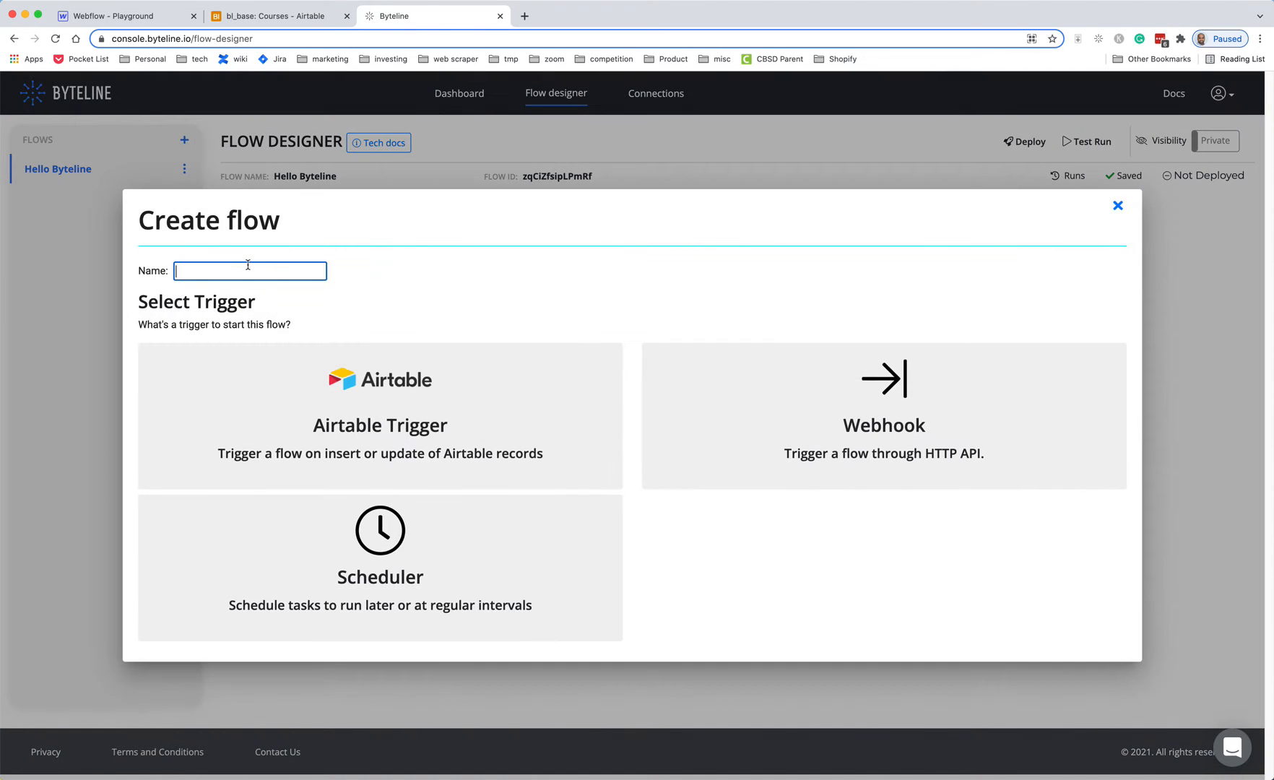
pyautogui.write('form submission')
pyautogui.click(874, 432)
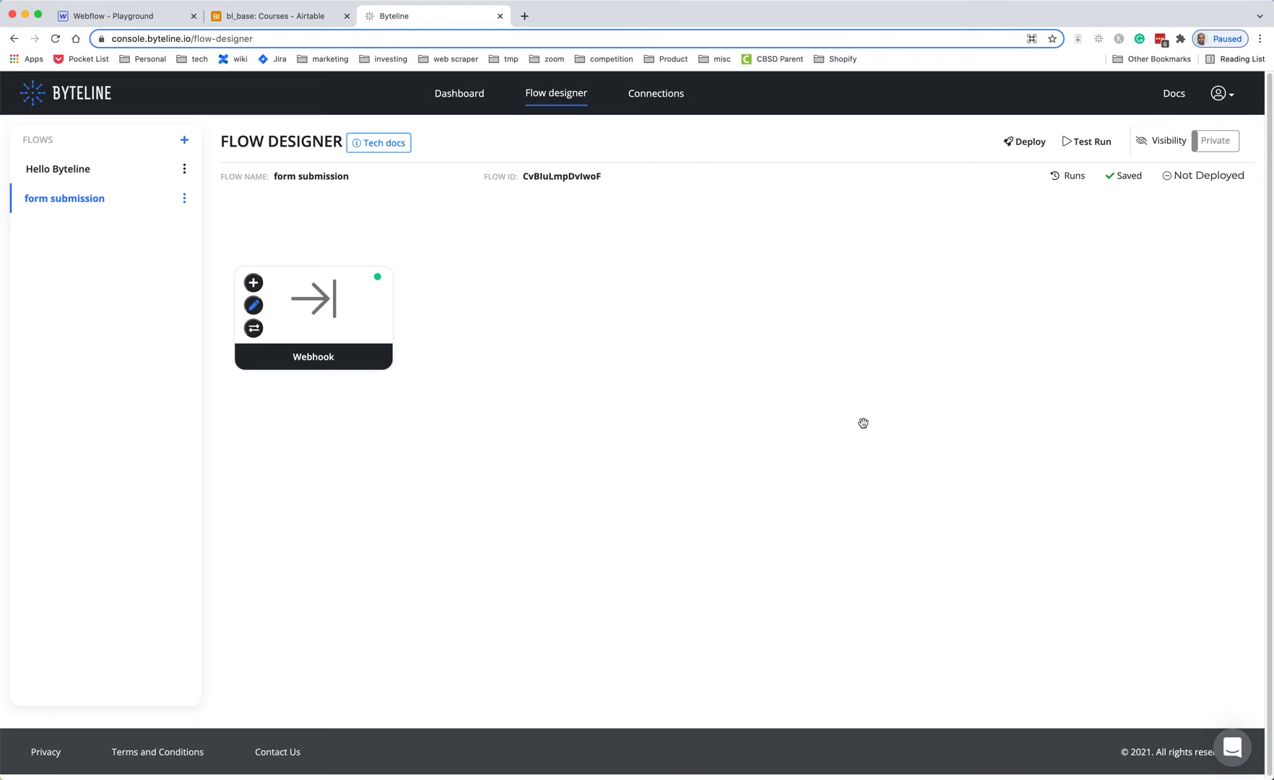
pyautogui.click(257, 307)
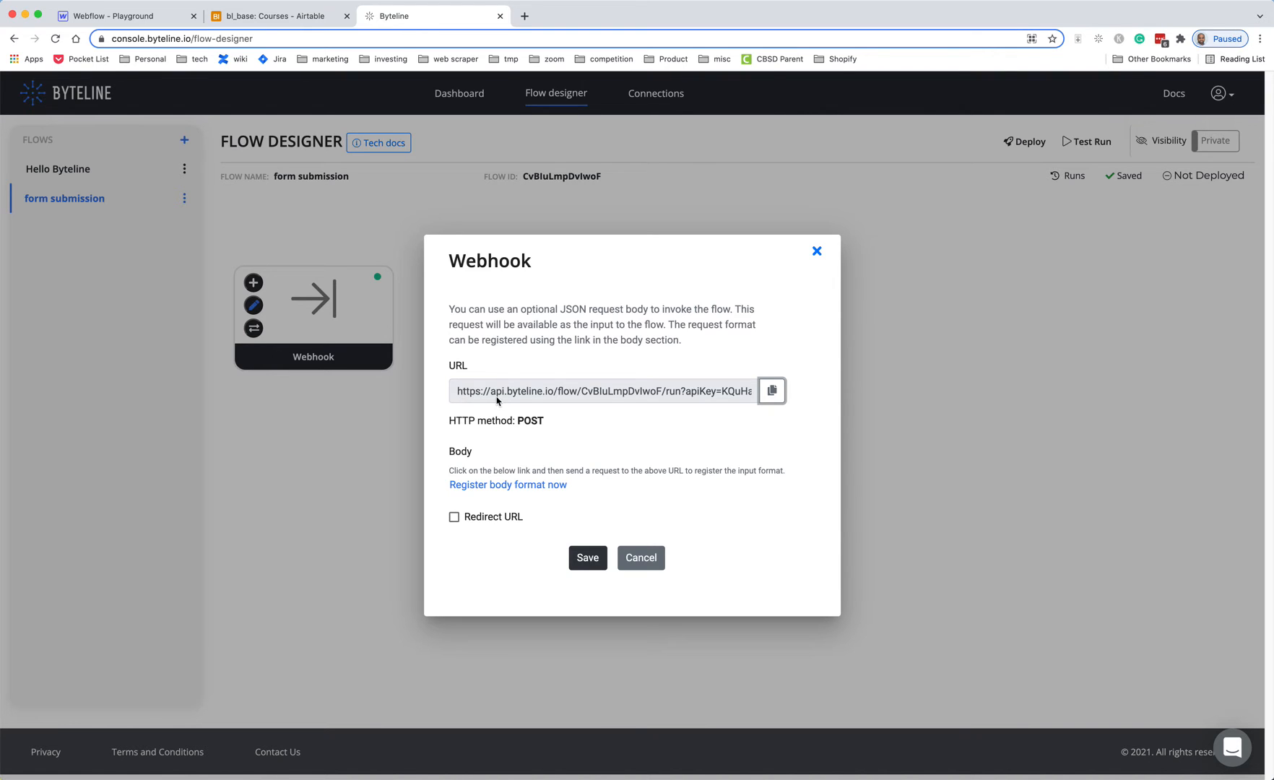
pyautogui.click(771, 390)
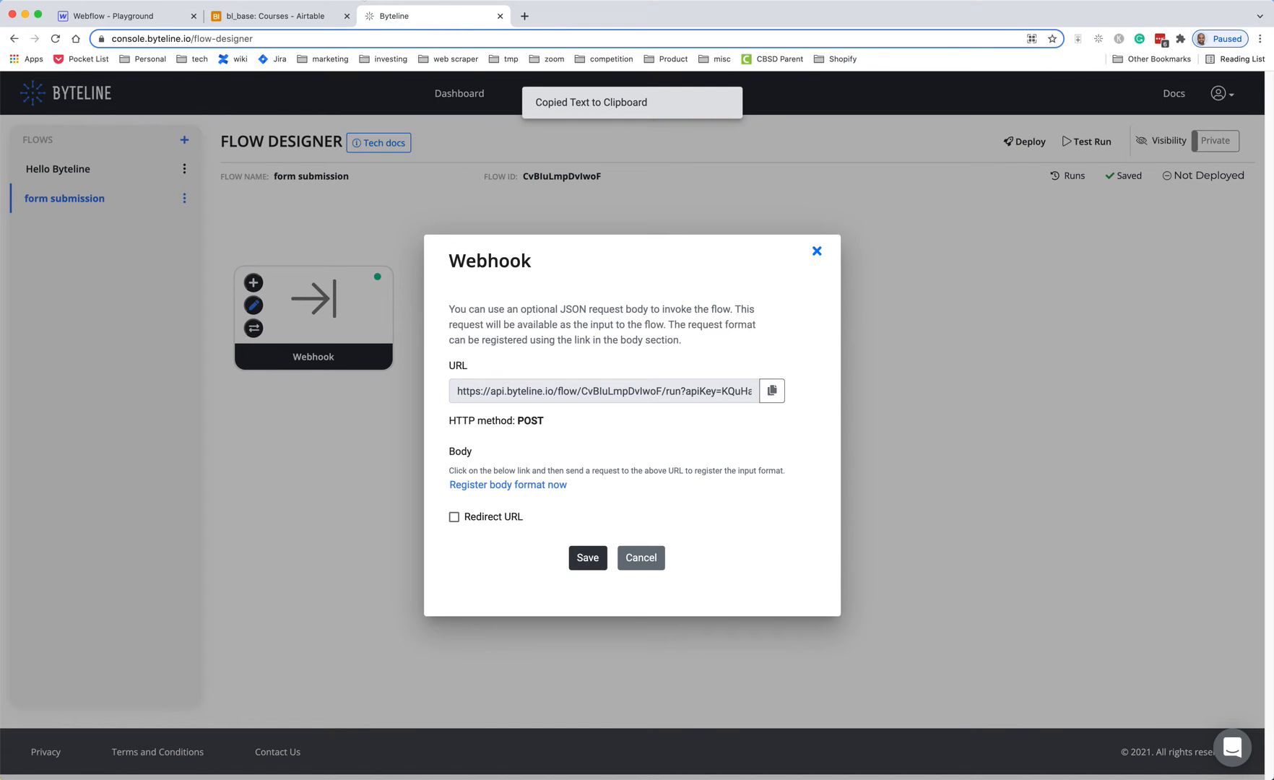
pyautogui.click(139, 16)
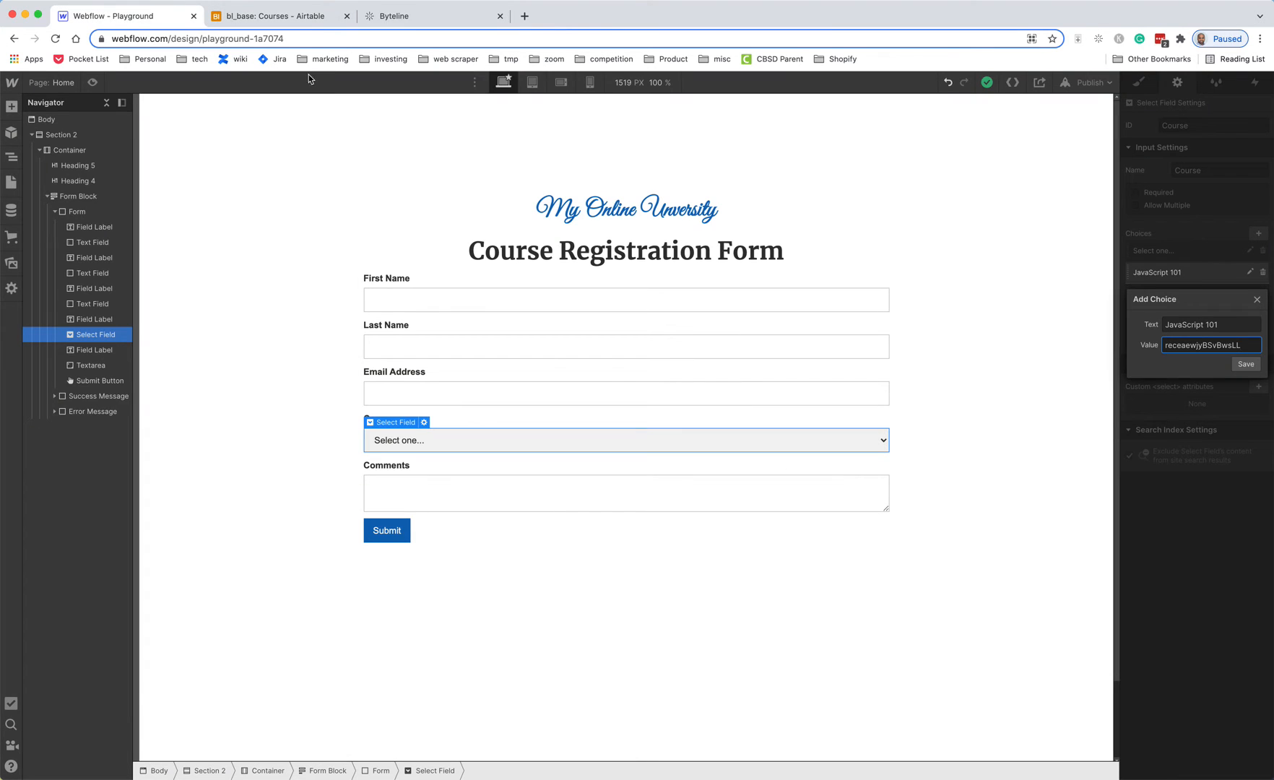
# - Replace the registration form's Action with the pasted Byteline webhook URL
pyautogui.press('Return')
pyautogui.click(86, 212)
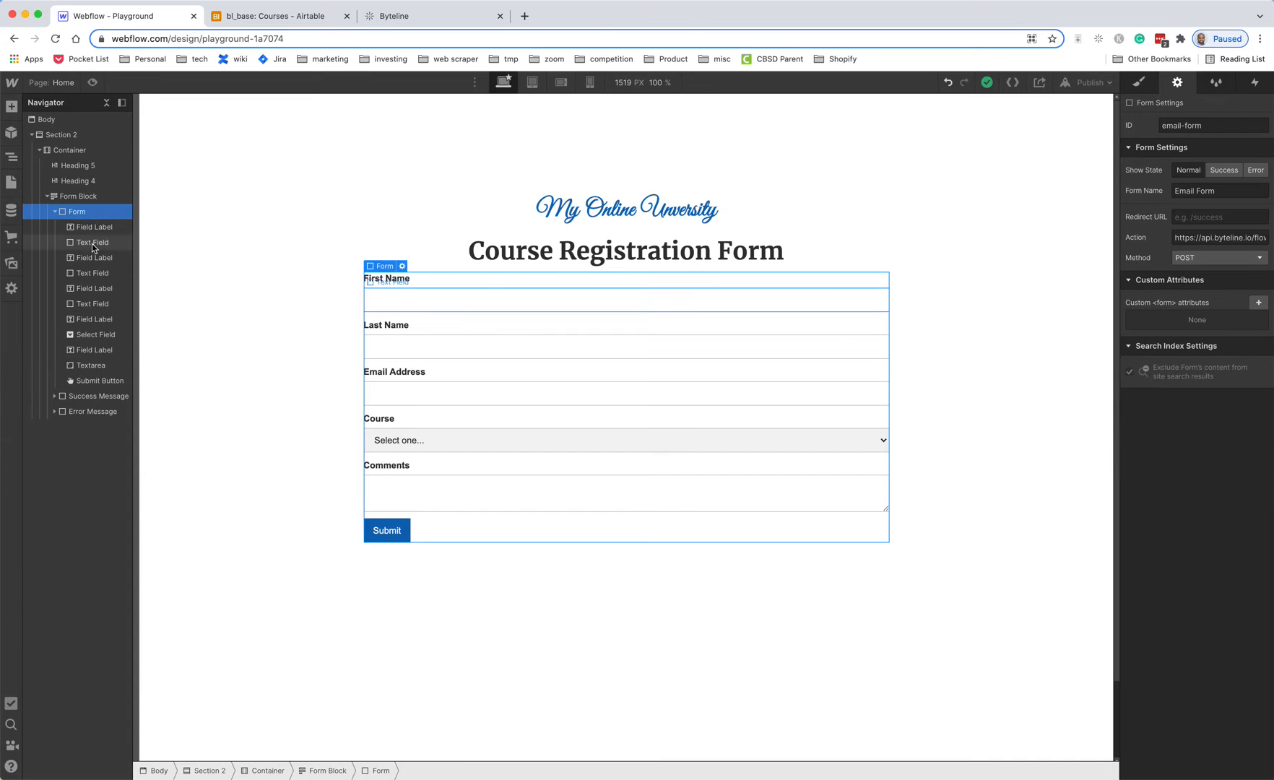
pyautogui.tripleClick(1183, 238)
pyautogui.press('BackSpace')
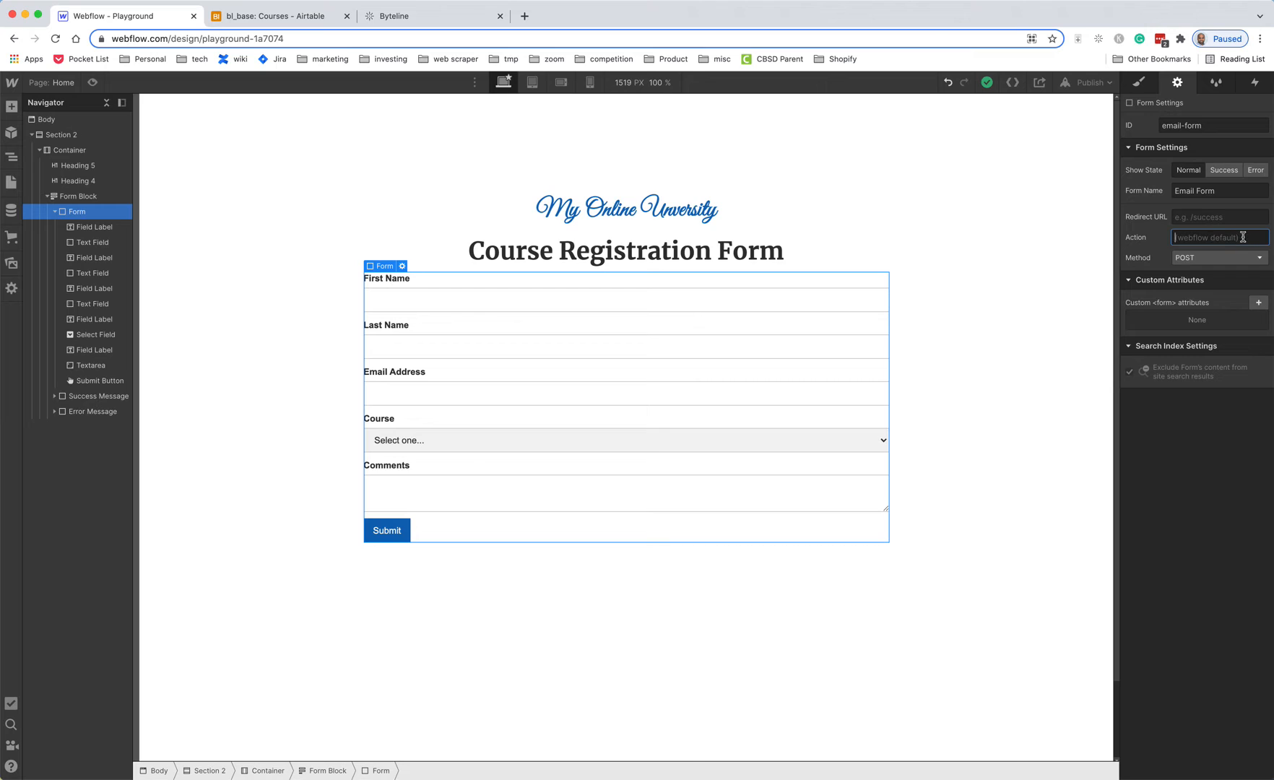
pyautogui.press('super+v')
pyautogui.press('Return')
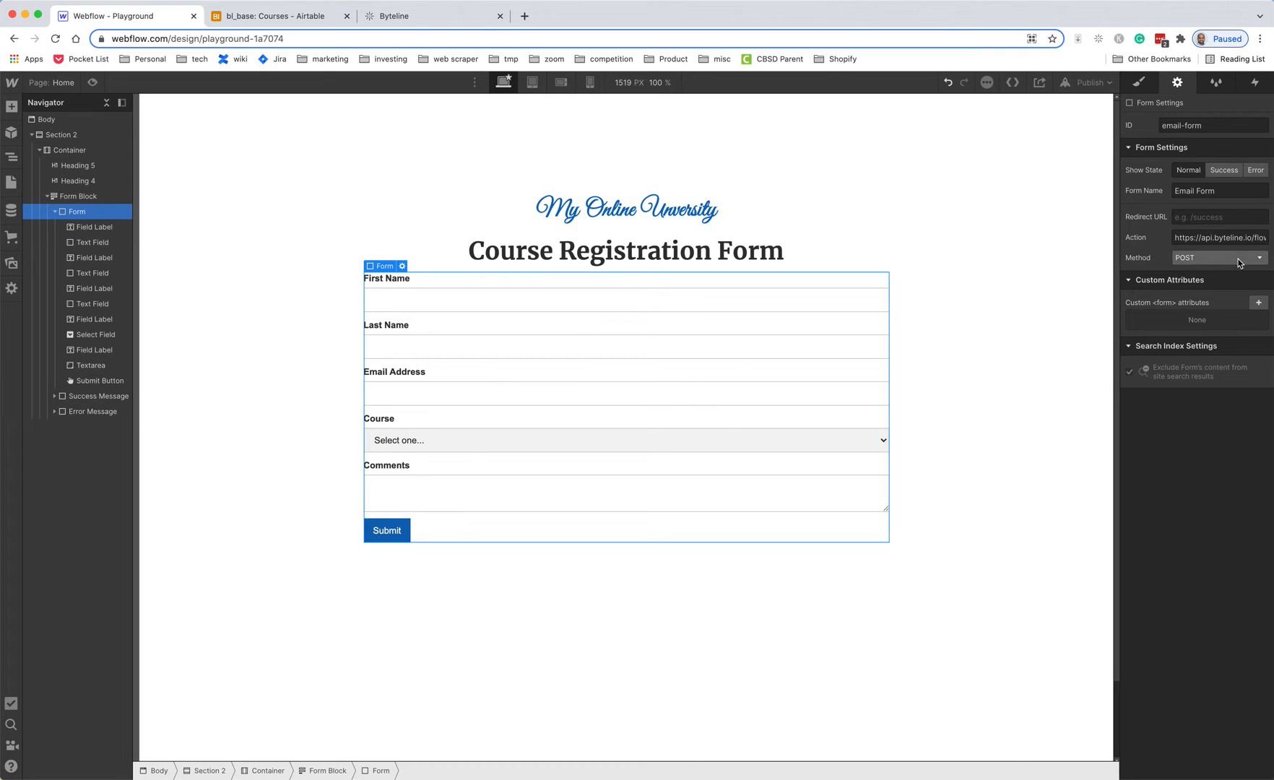
# - Publish the site to its webflow.io domain and open the live site
pyautogui.click(1085, 87)
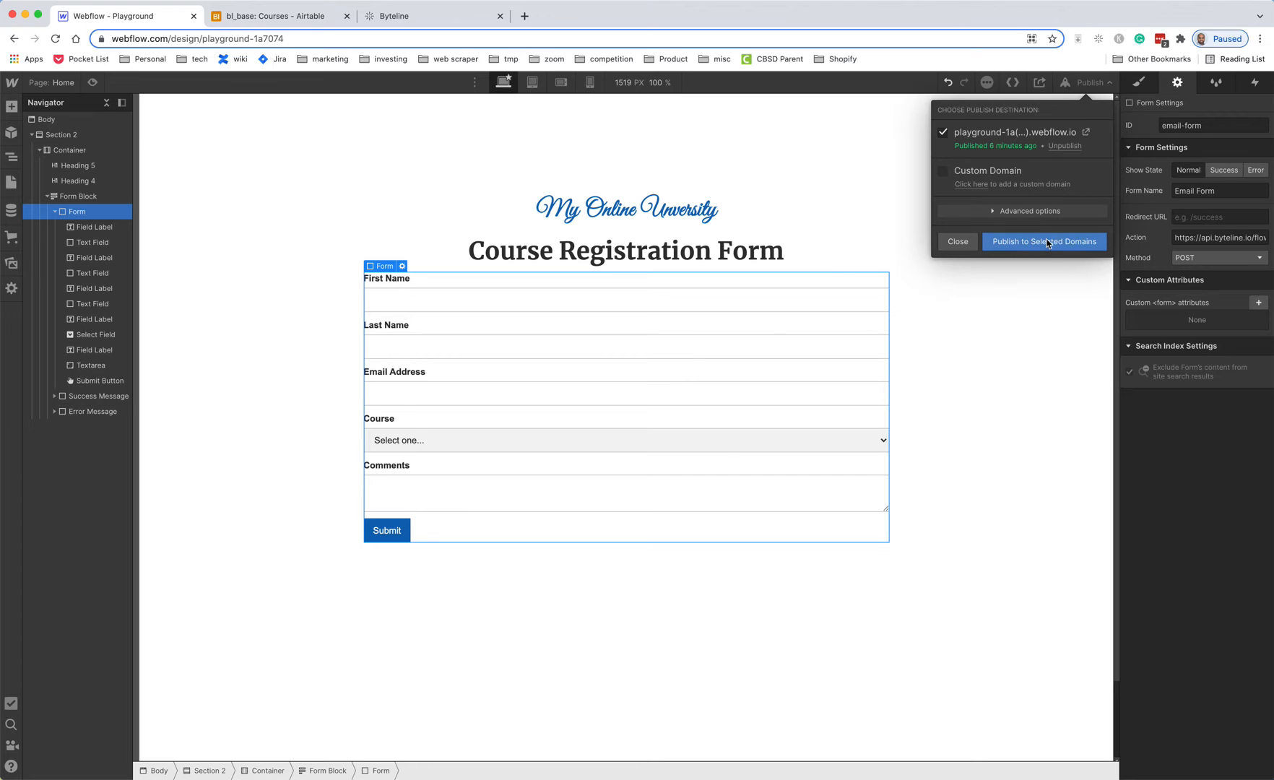
pyautogui.click(1047, 241)
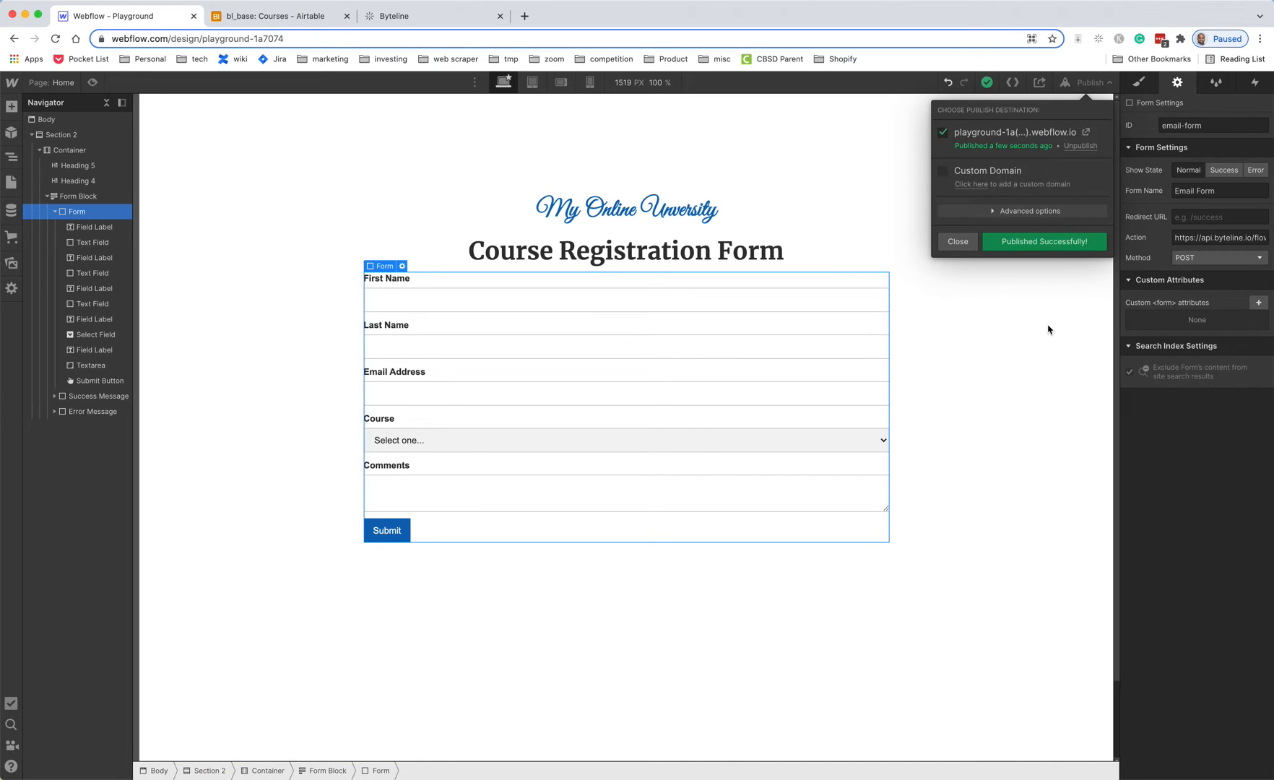
pyautogui.click(1085, 132)
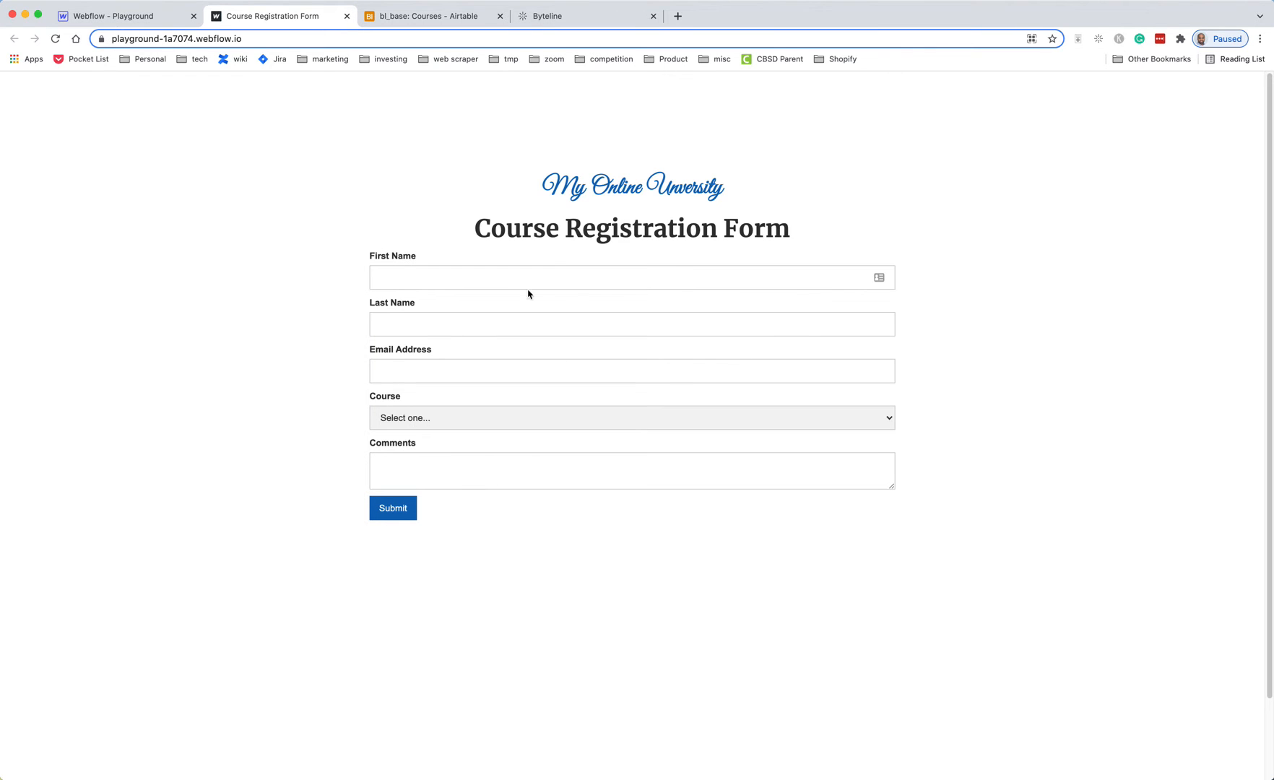
# - Fill in the form's First Name, Last Name and Email Address fields with the registrant's details
pyautogui.click(638, 279)
pyautogui.press('Tab')
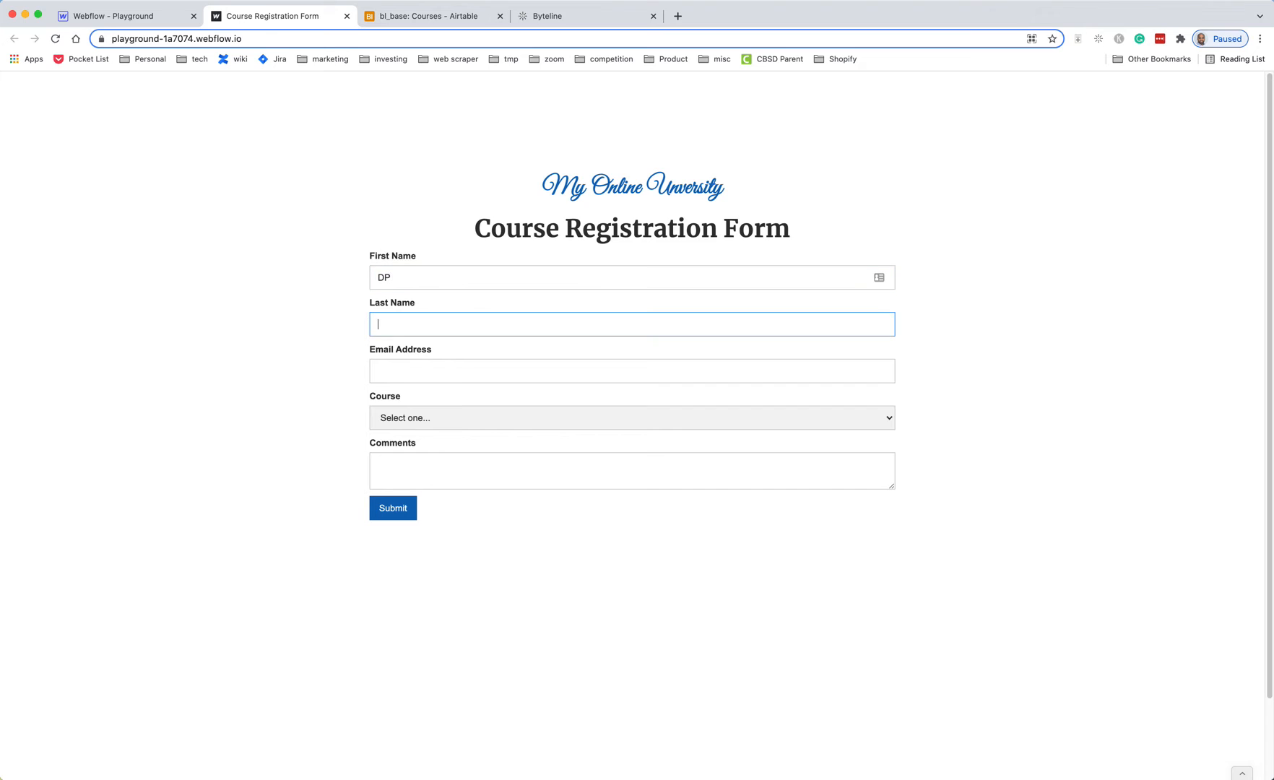
pyautogui.press('Tab')
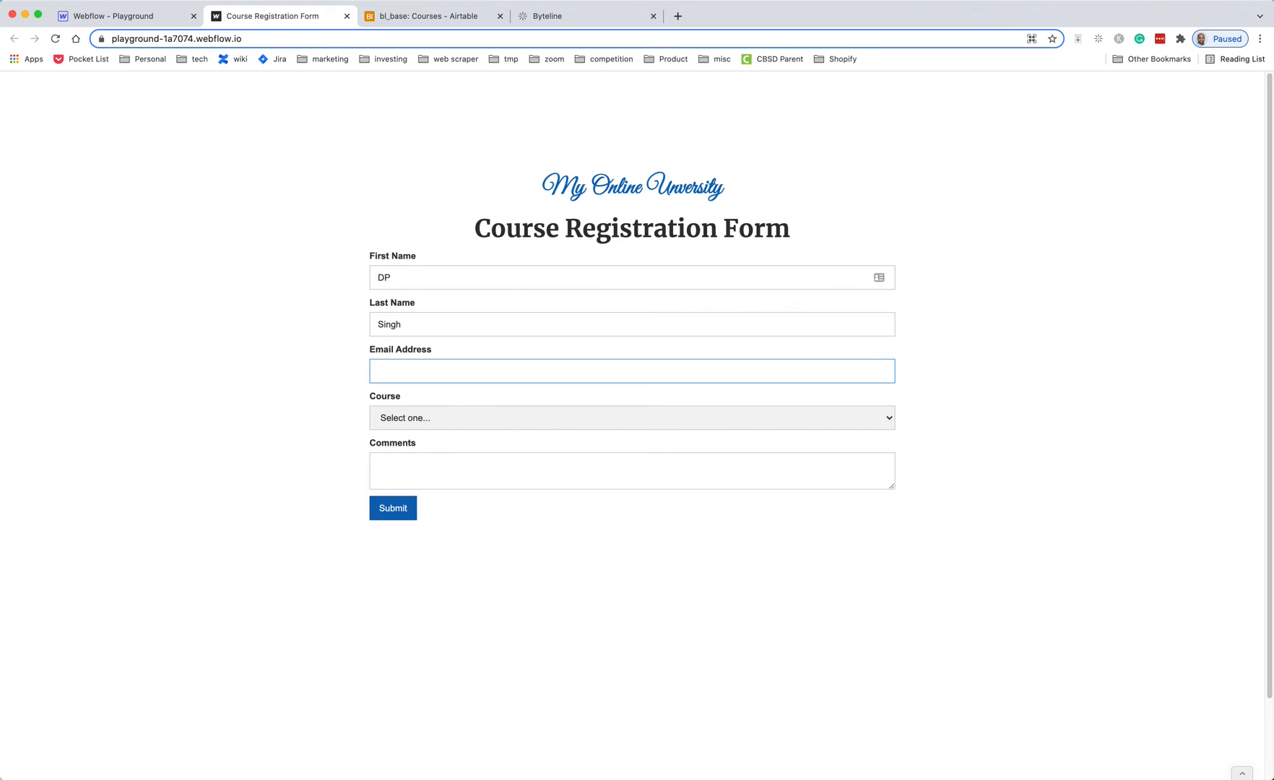
# - Choose JavaScript 101 as the course and write 'I want to regist' in Comments
pyautogui.click(533, 428)
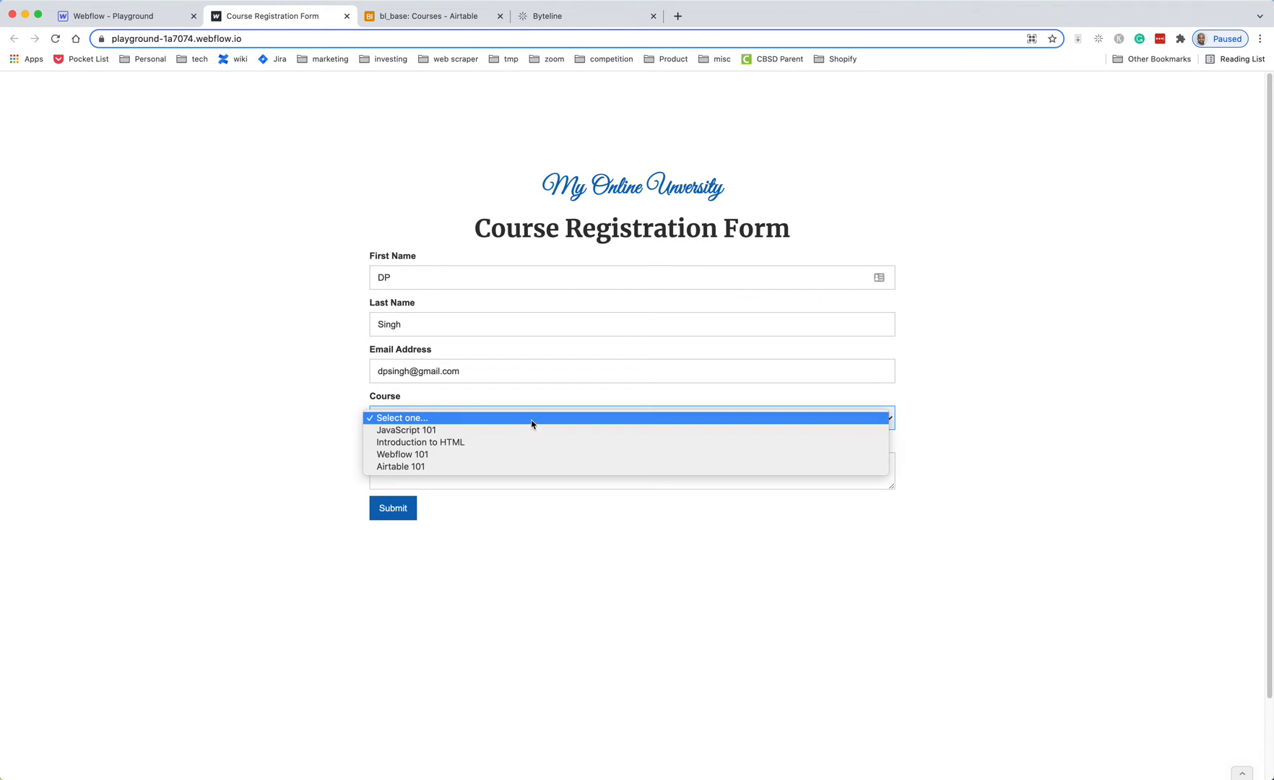
pyautogui.click(452, 431)
pyautogui.click(468, 475)
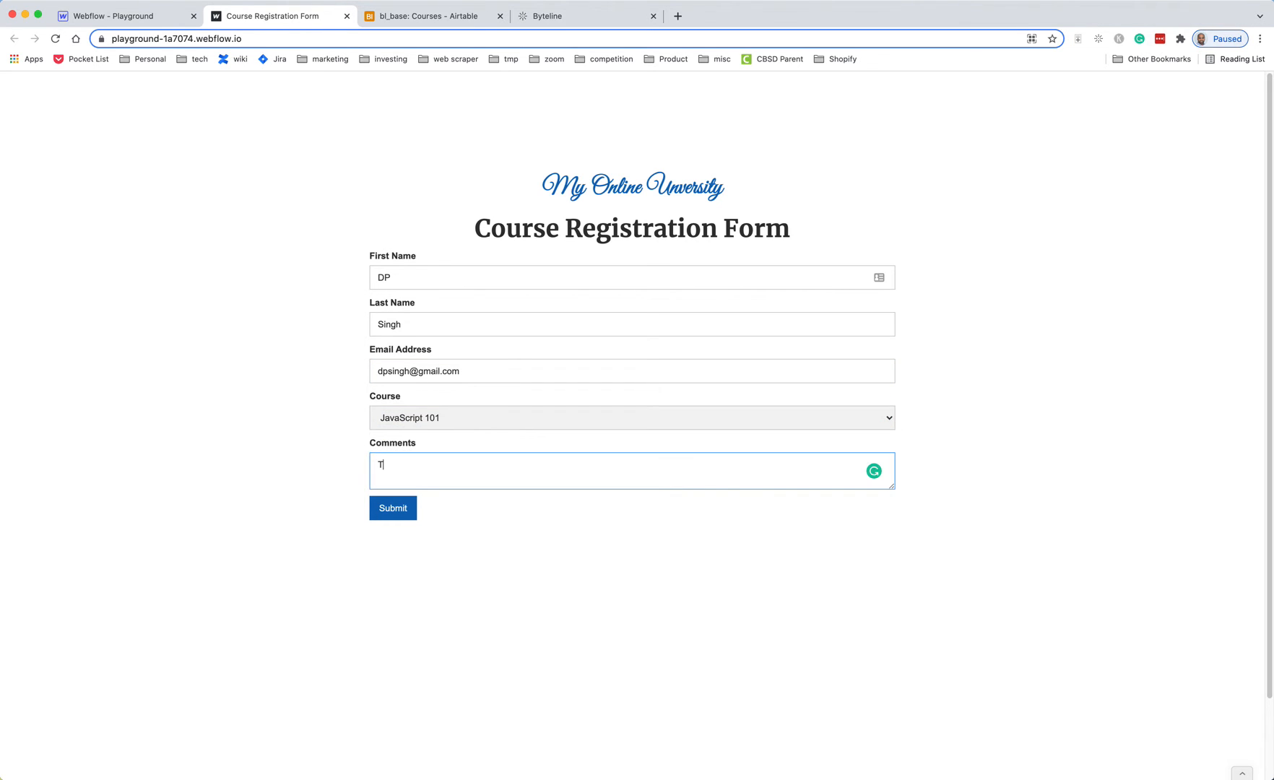
pyautogui.write('I want to register')
pyautogui.click(578, 17)
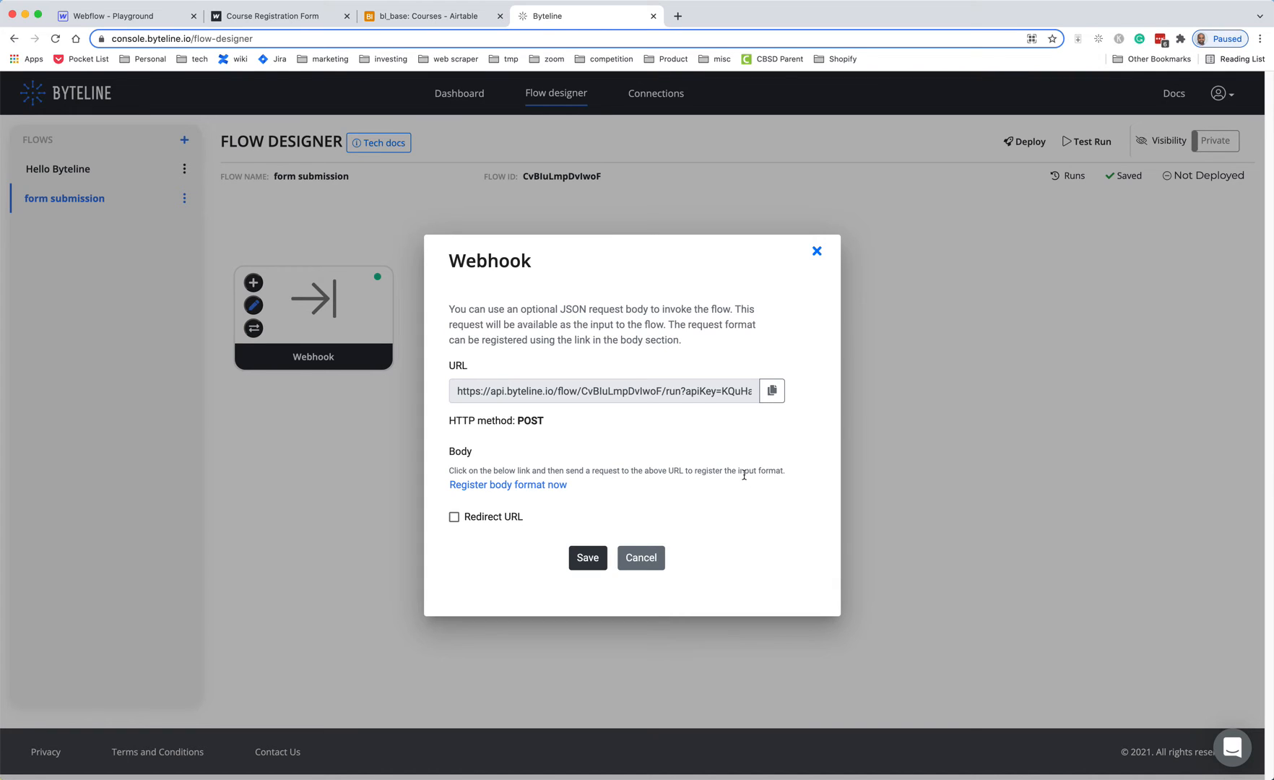
# - Register the webhook's body format by submitting the filled registration form, then save the Webhook settings
pyautogui.click(515, 487)
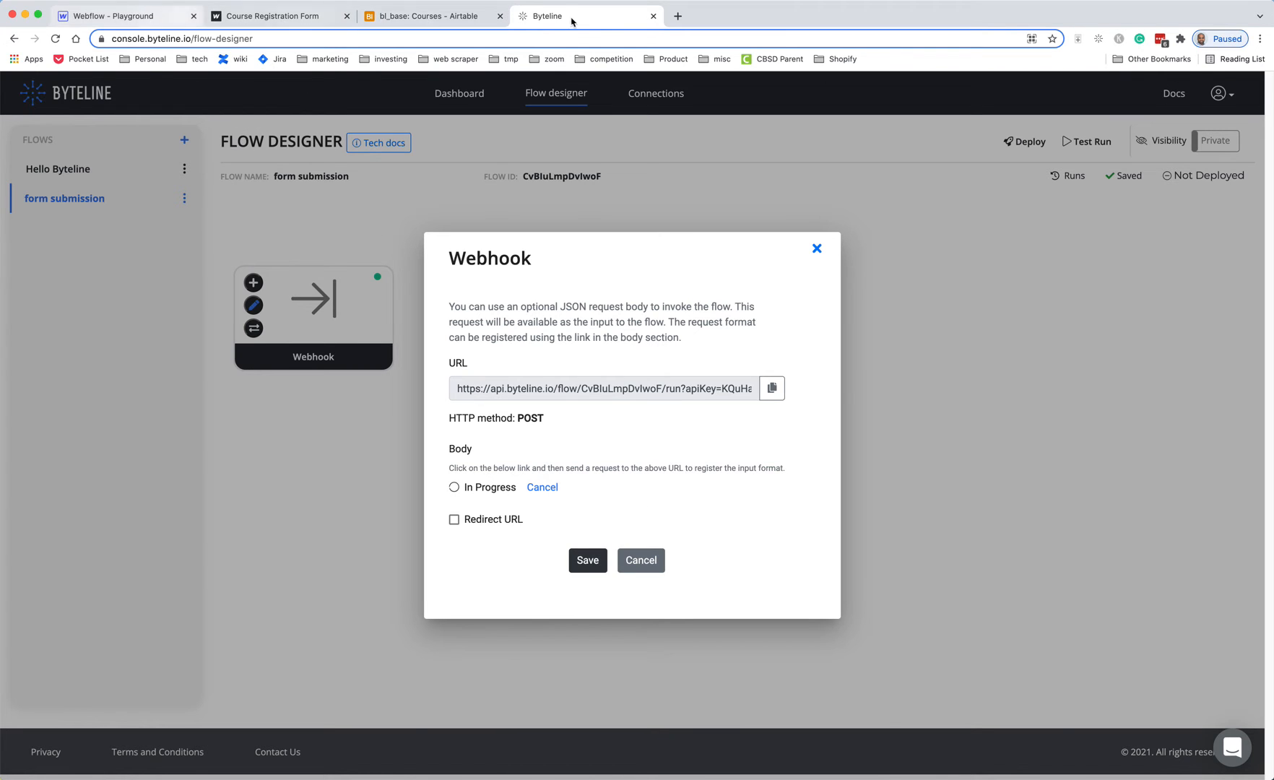
pyautogui.click(132, 21)
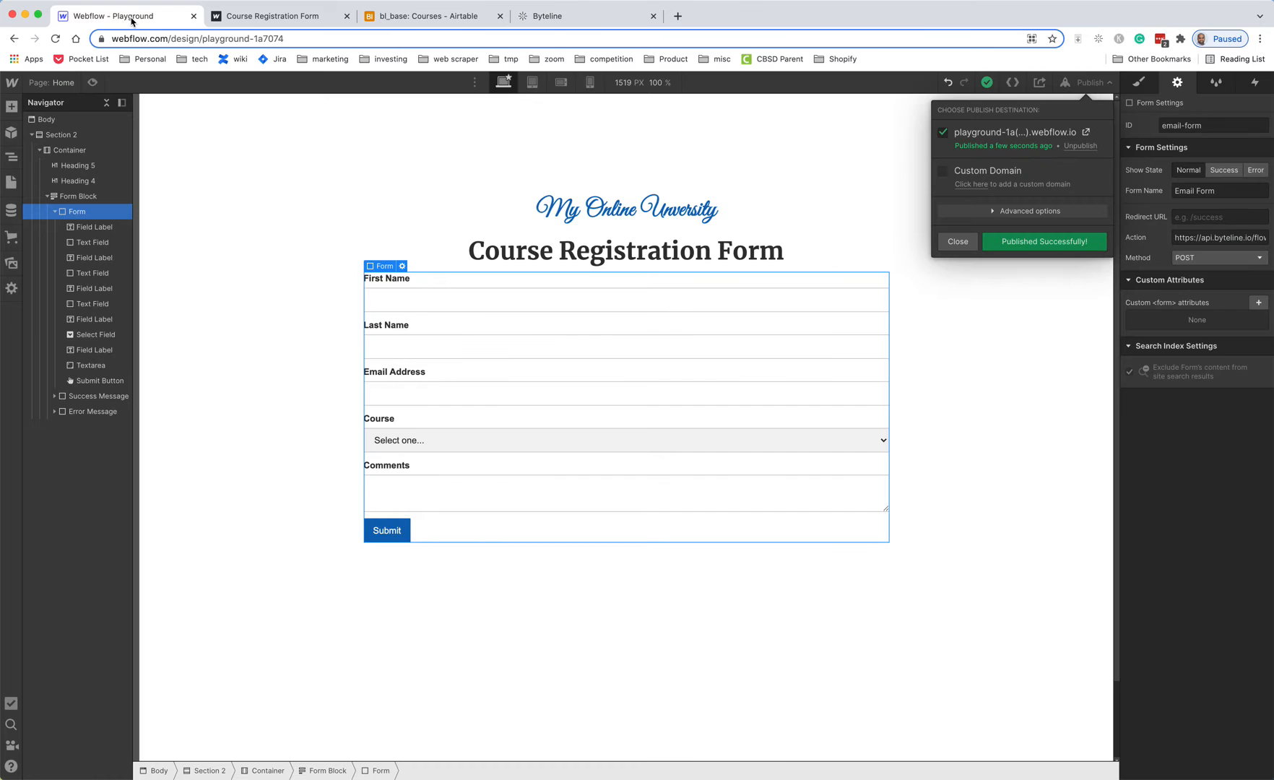
pyautogui.click(304, 19)
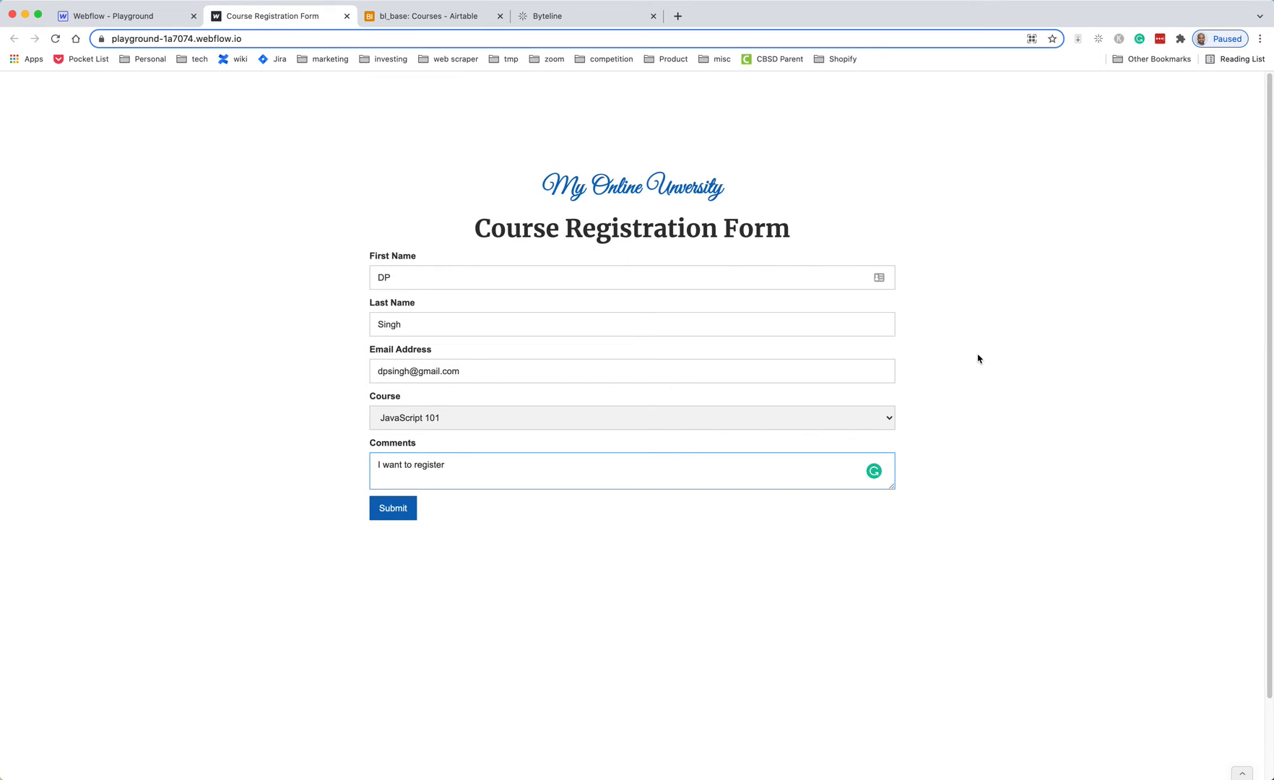
pyautogui.click(393, 509)
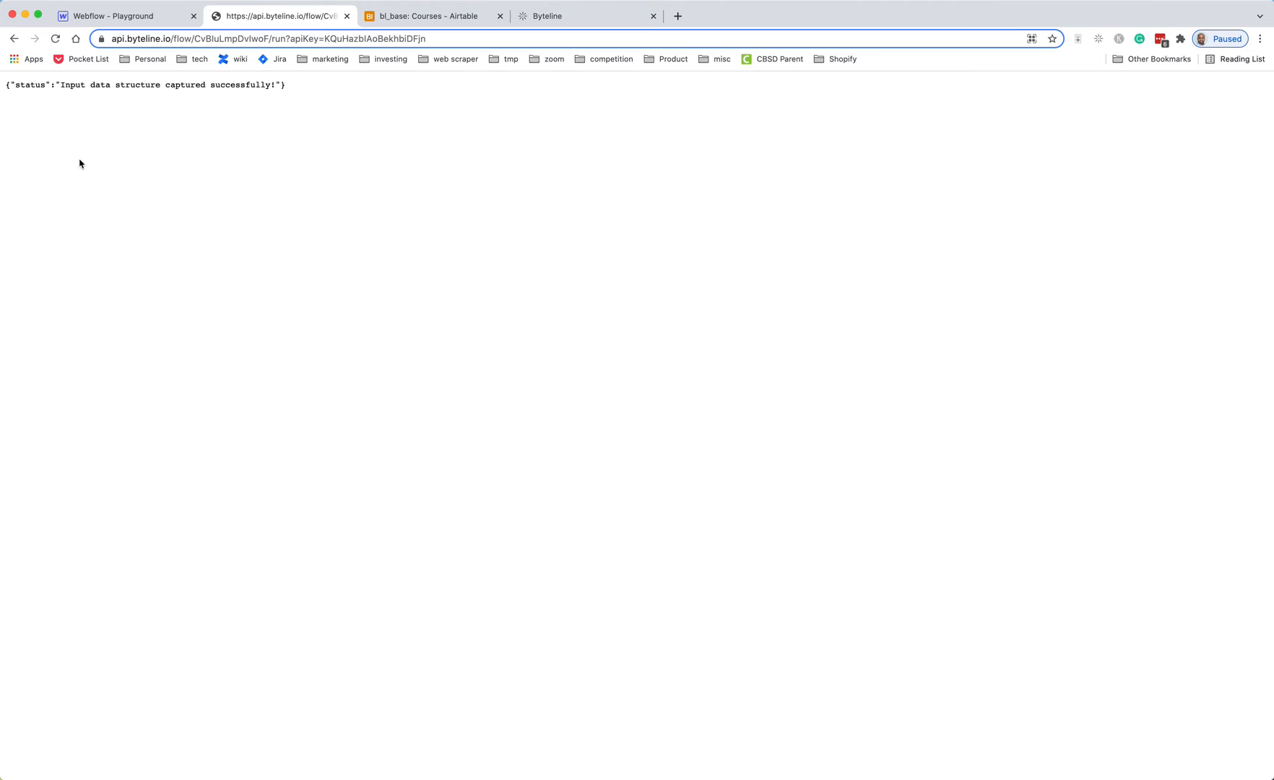
pyautogui.moveTo(68, 82); pyautogui.dragTo(239, 85)
pyautogui.click(576, 23)
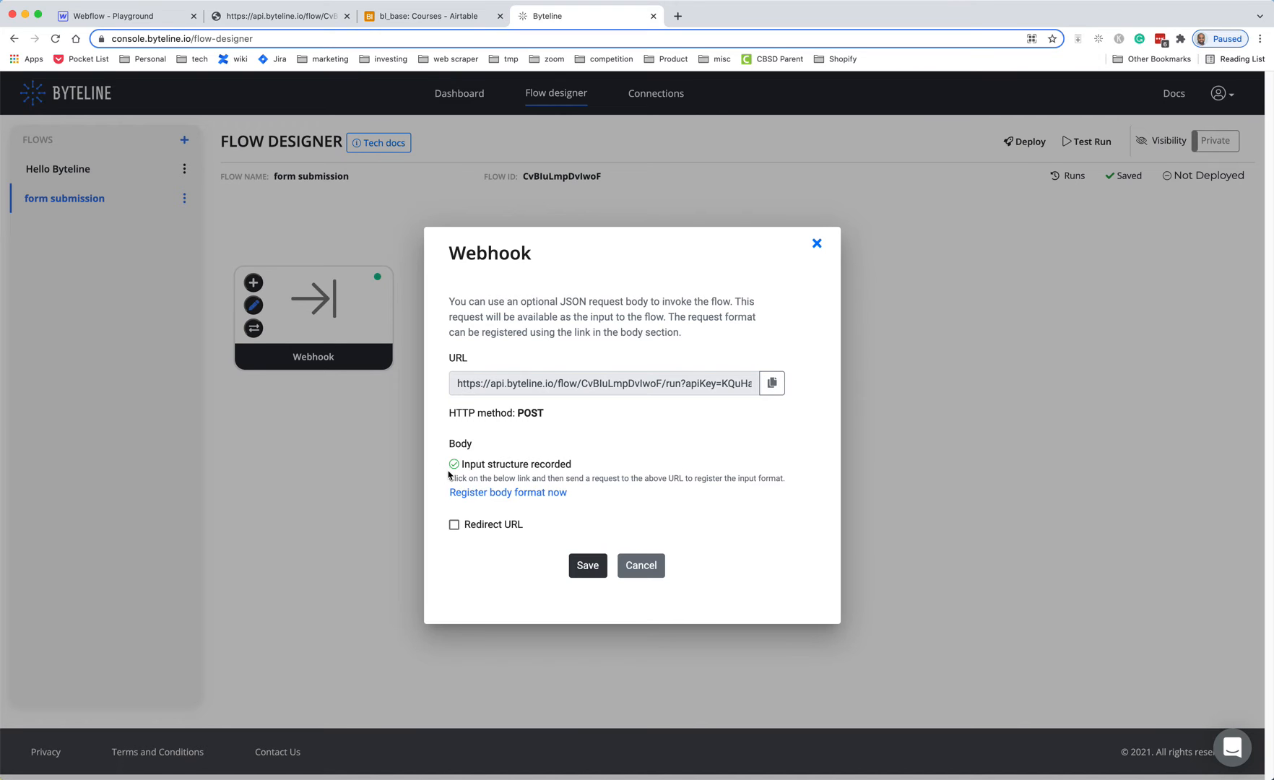
pyautogui.click(591, 568)
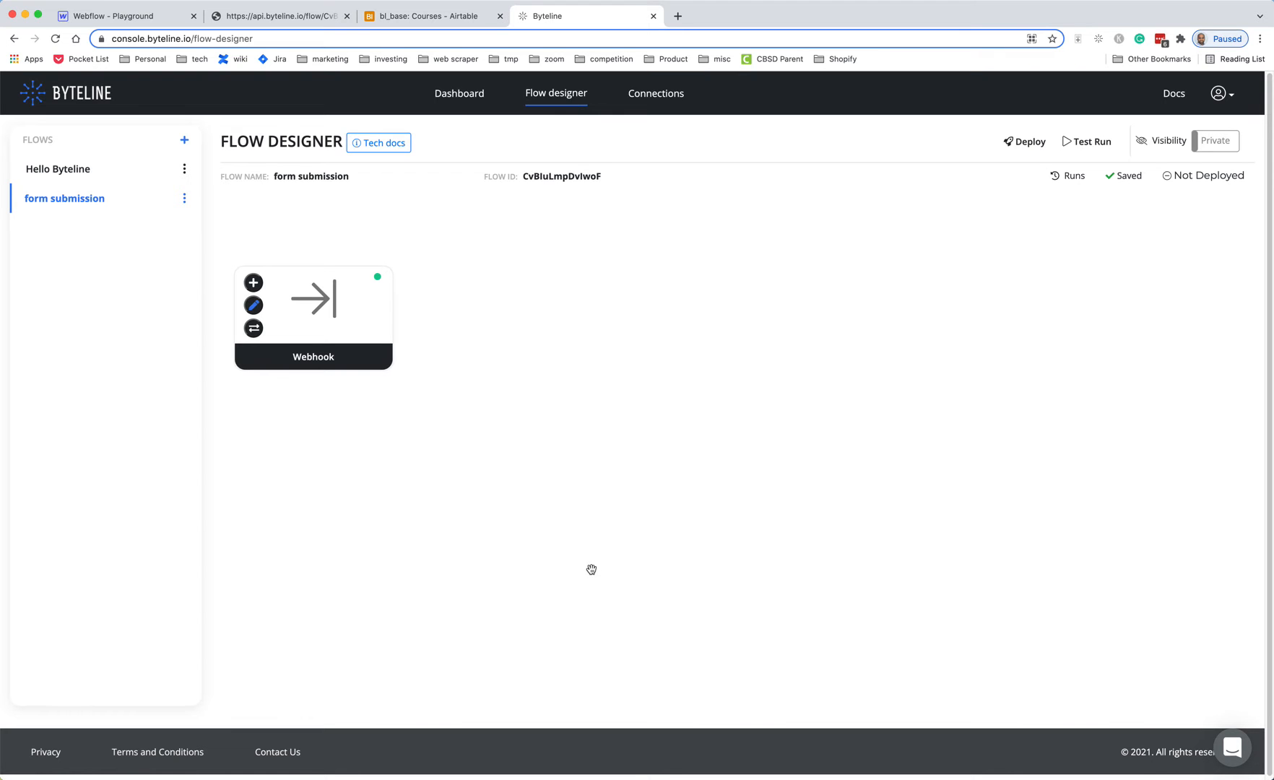
# - Add an 'Airtable - Update Records' step after the Webhook and open its settings
pyautogui.click(253, 282)
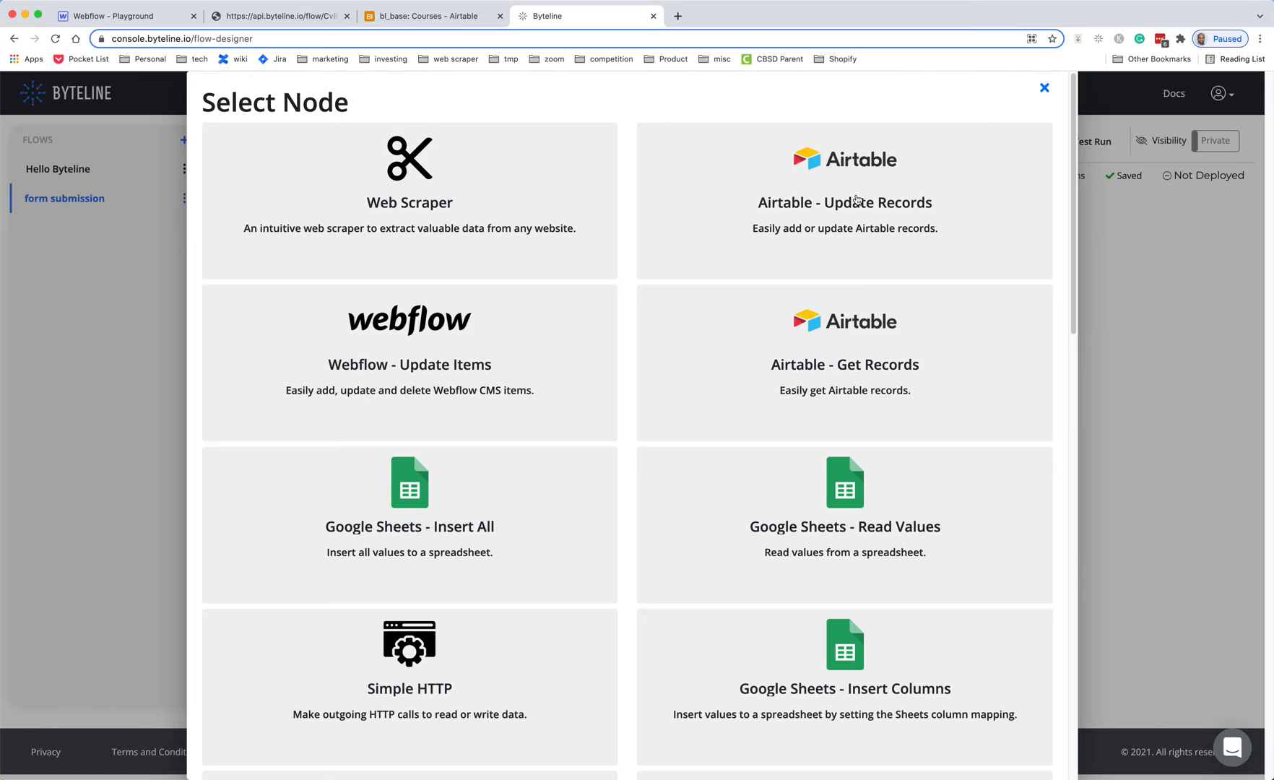
pyautogui.click(856, 199)
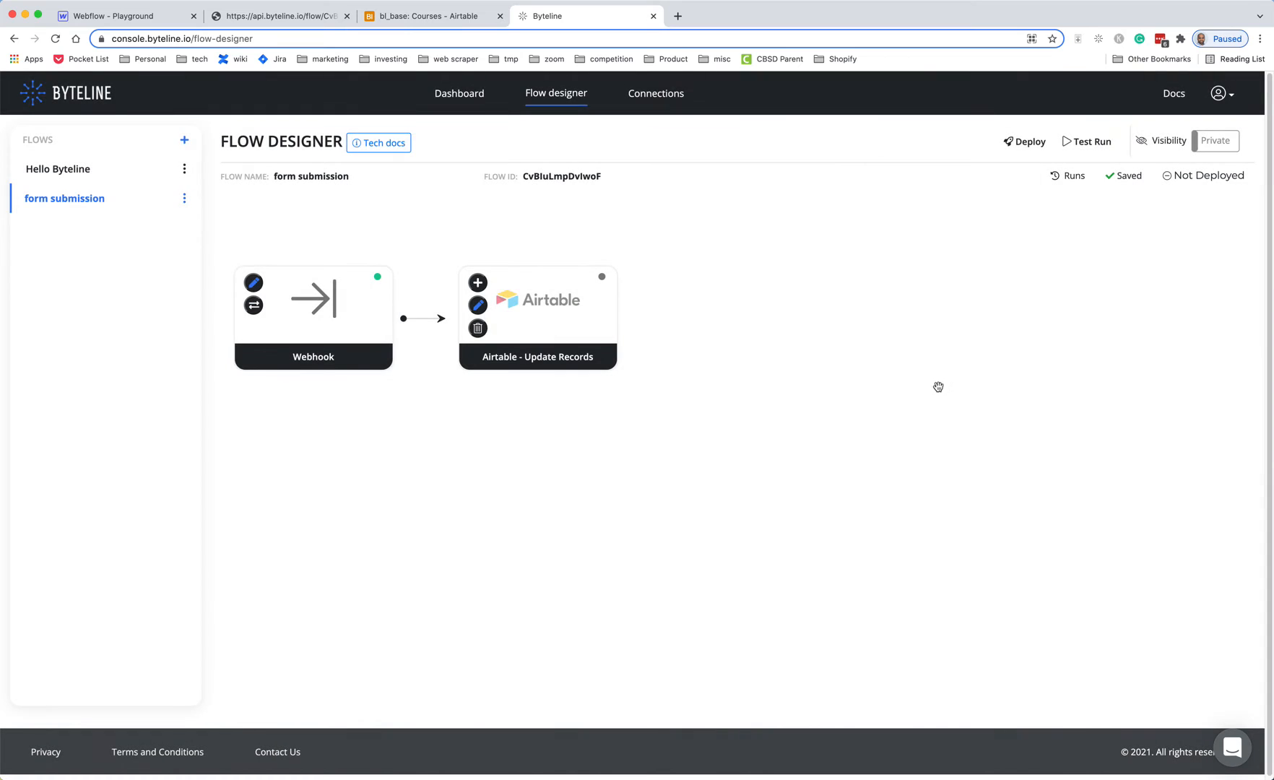
pyautogui.click(477, 306)
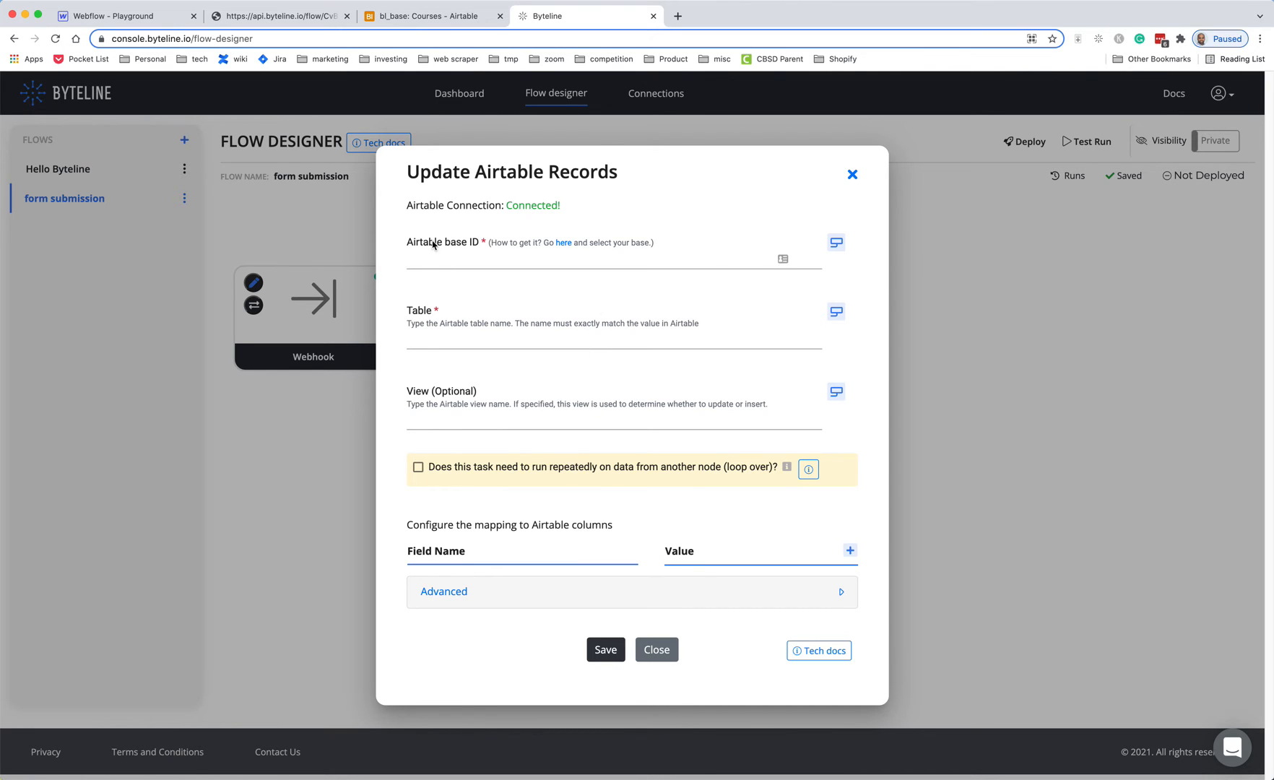
# - Copy bl_base's base ID from Airtable's API docs into the step's Airtable base ID field
pyautogui.click(564, 243)
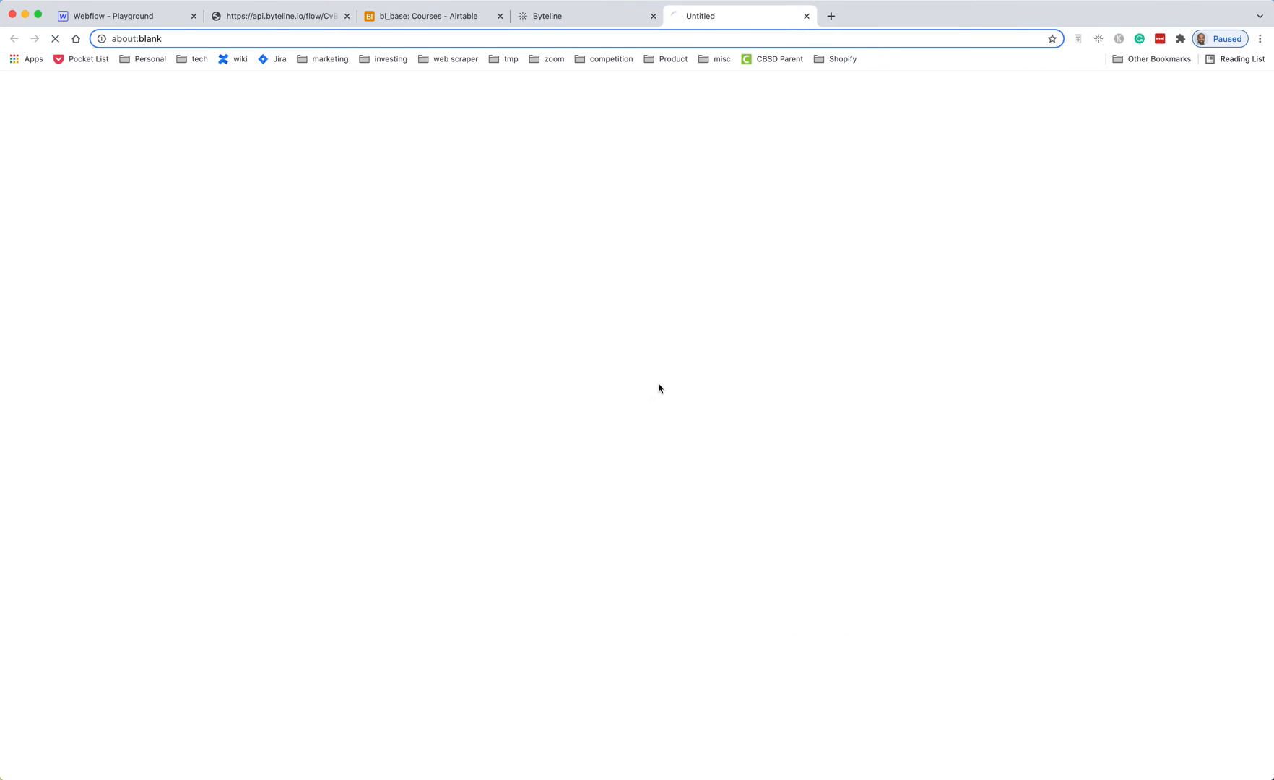
pyautogui.click(543, 15)
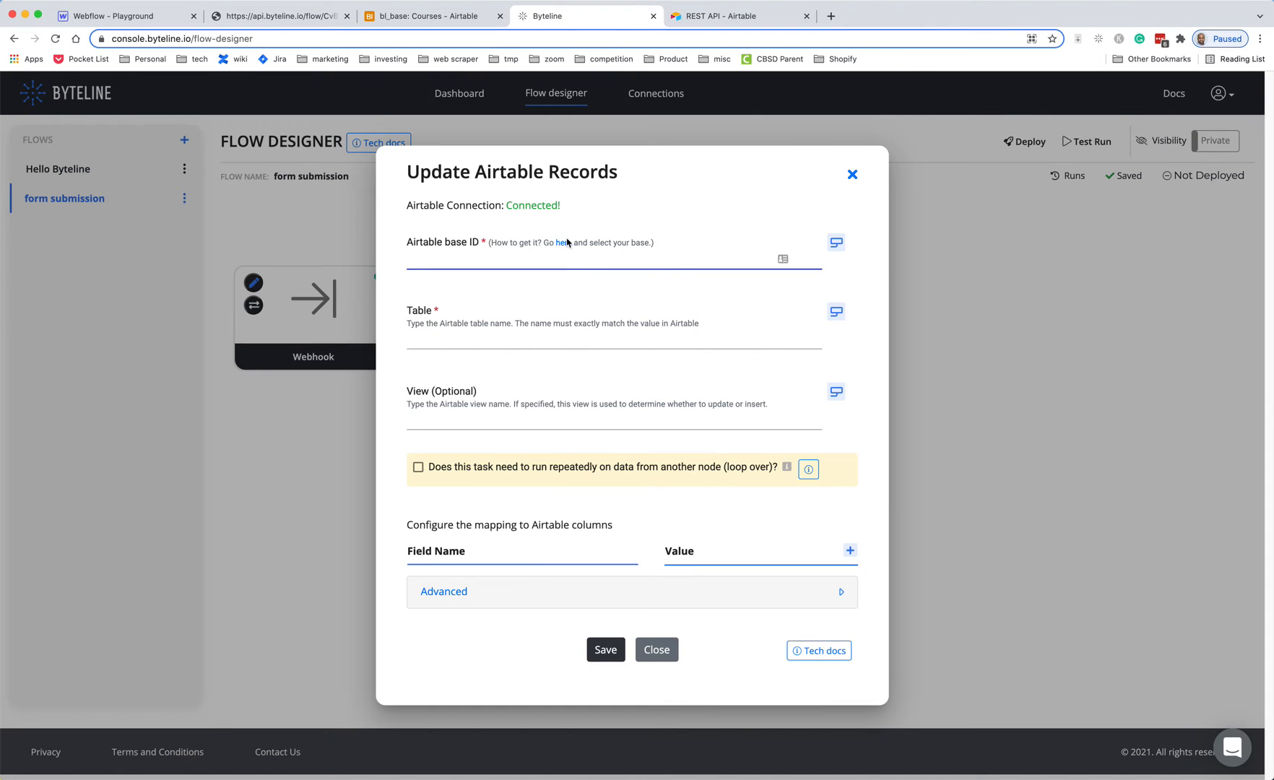
pyautogui.click(733, 17)
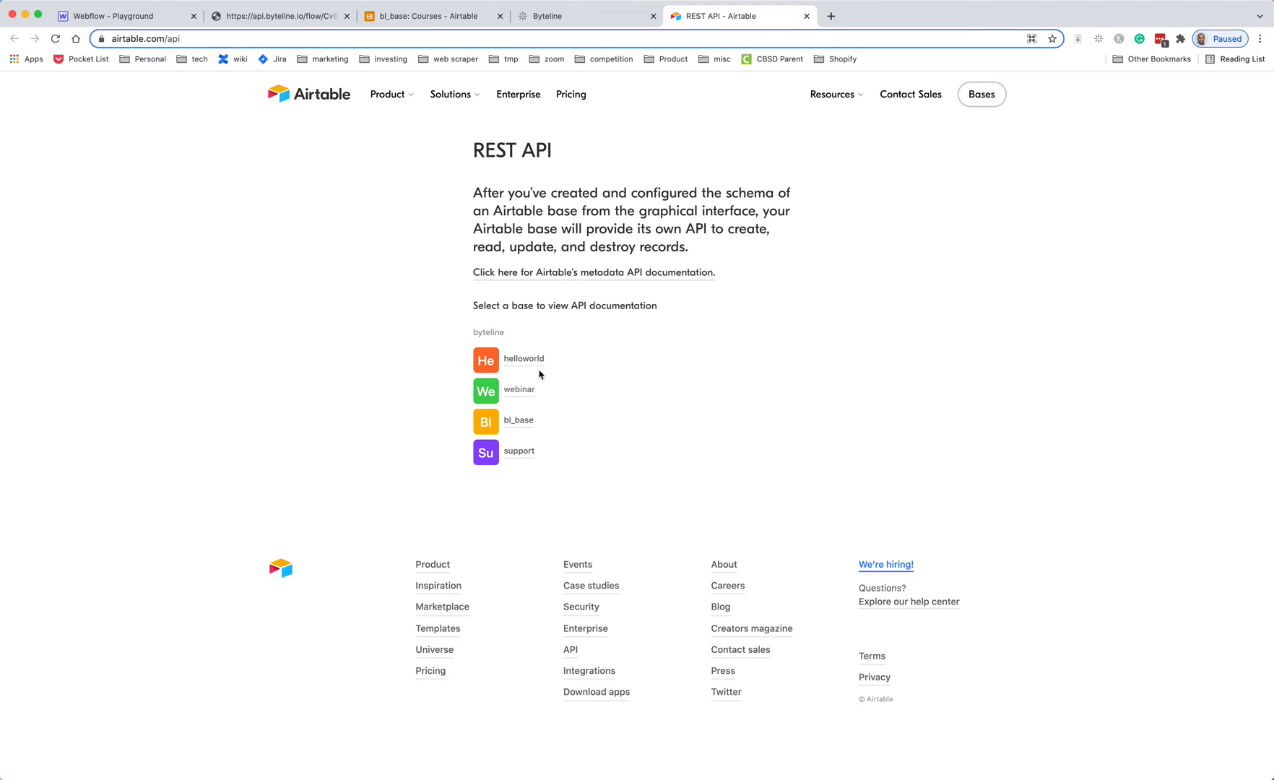
pyautogui.click(527, 428)
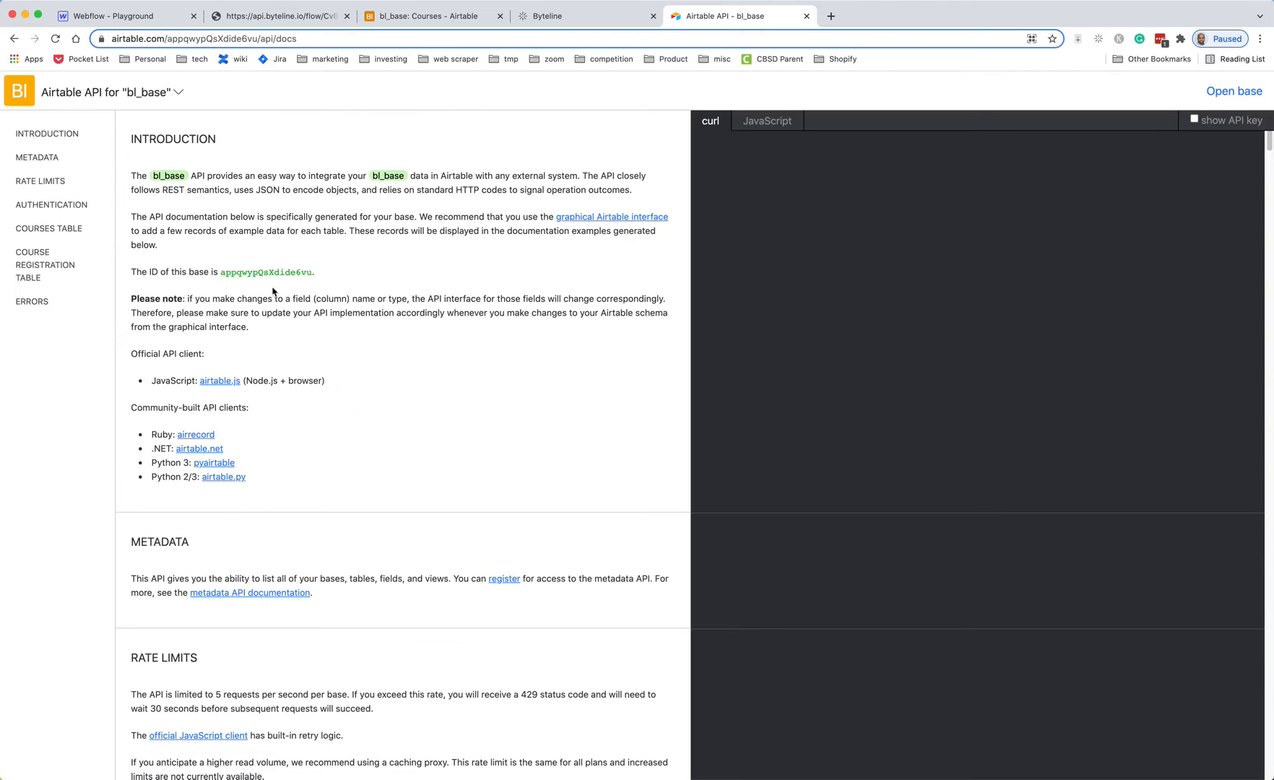
pyautogui.doubleClick(256, 271)
pyautogui.hotkey('ctrl', 'c')
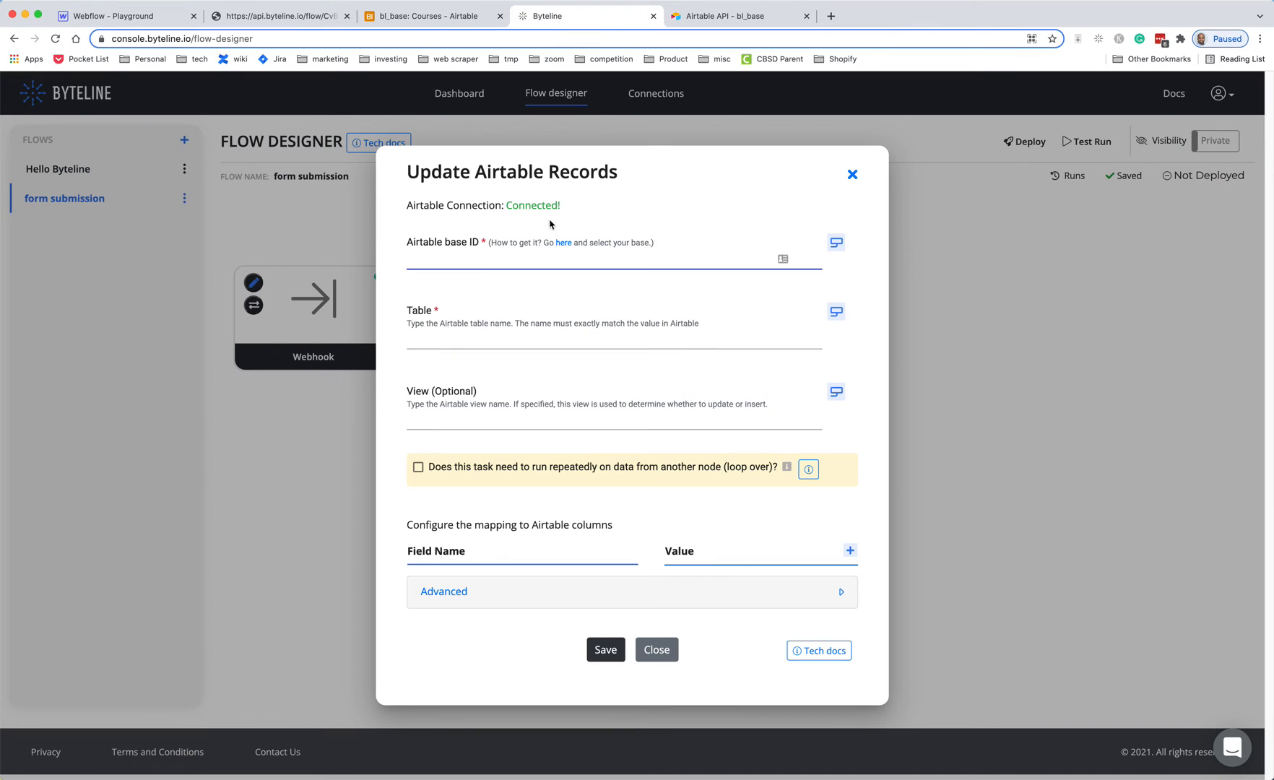
pyautogui.click(552, 15)
pyautogui.click(478, 262)
pyautogui.hotkey('ctrl', 'v')
pyautogui.click(484, 335)
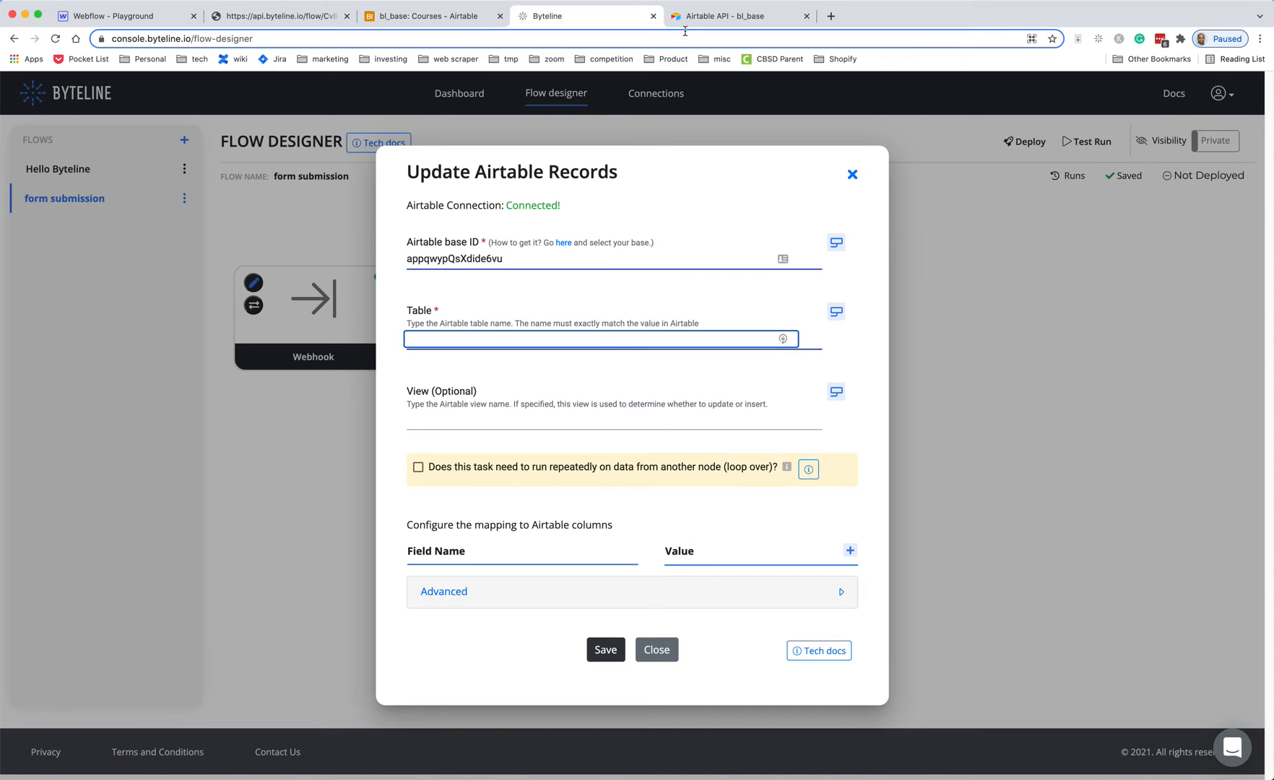
# - Set the Airtable step's Table to Course Registration, loading its column mappings
pyautogui.click(429, 16)
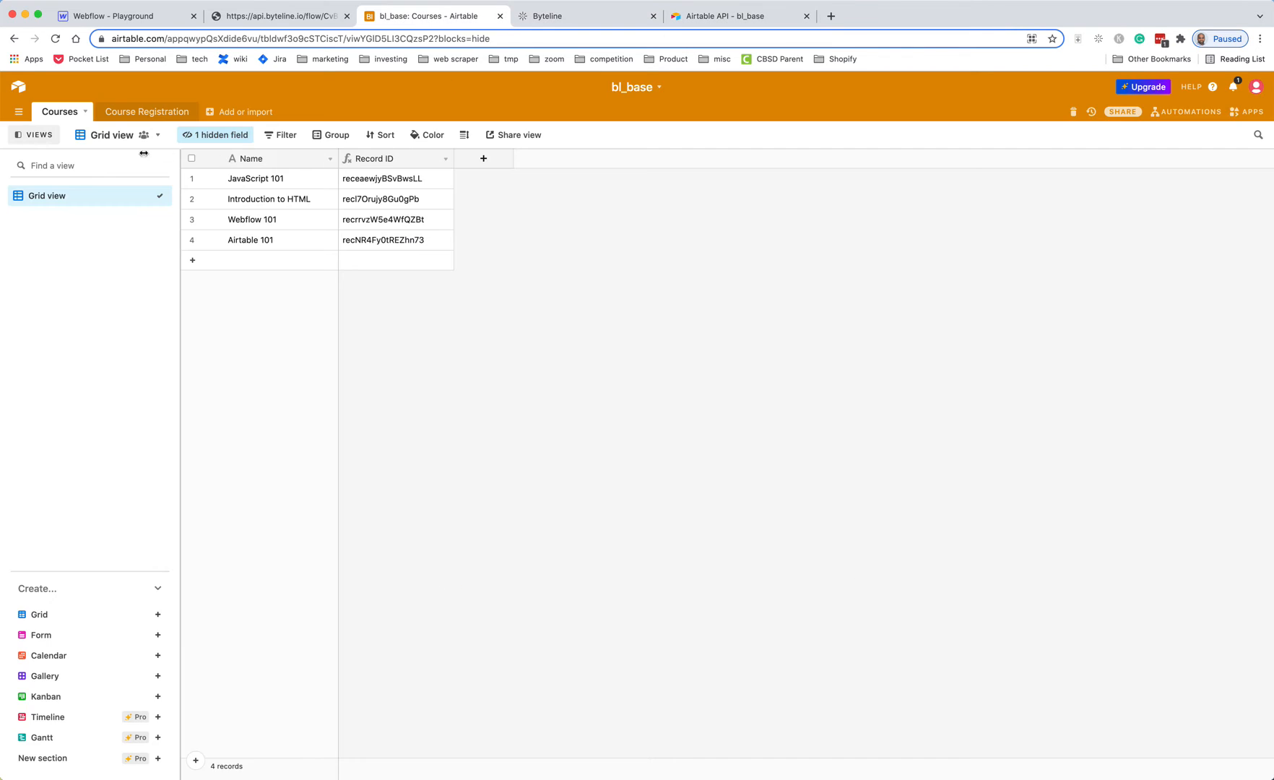
pyautogui.click(152, 112)
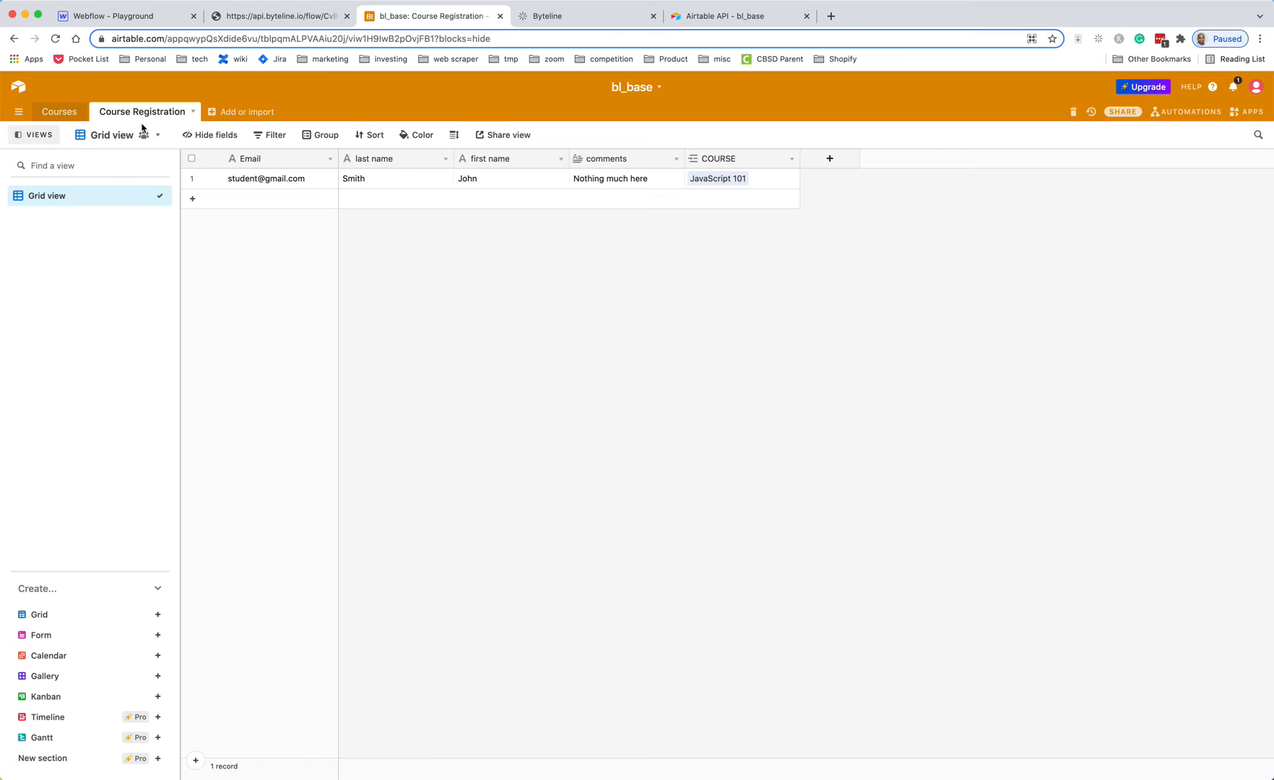
pyautogui.click(583, 22)
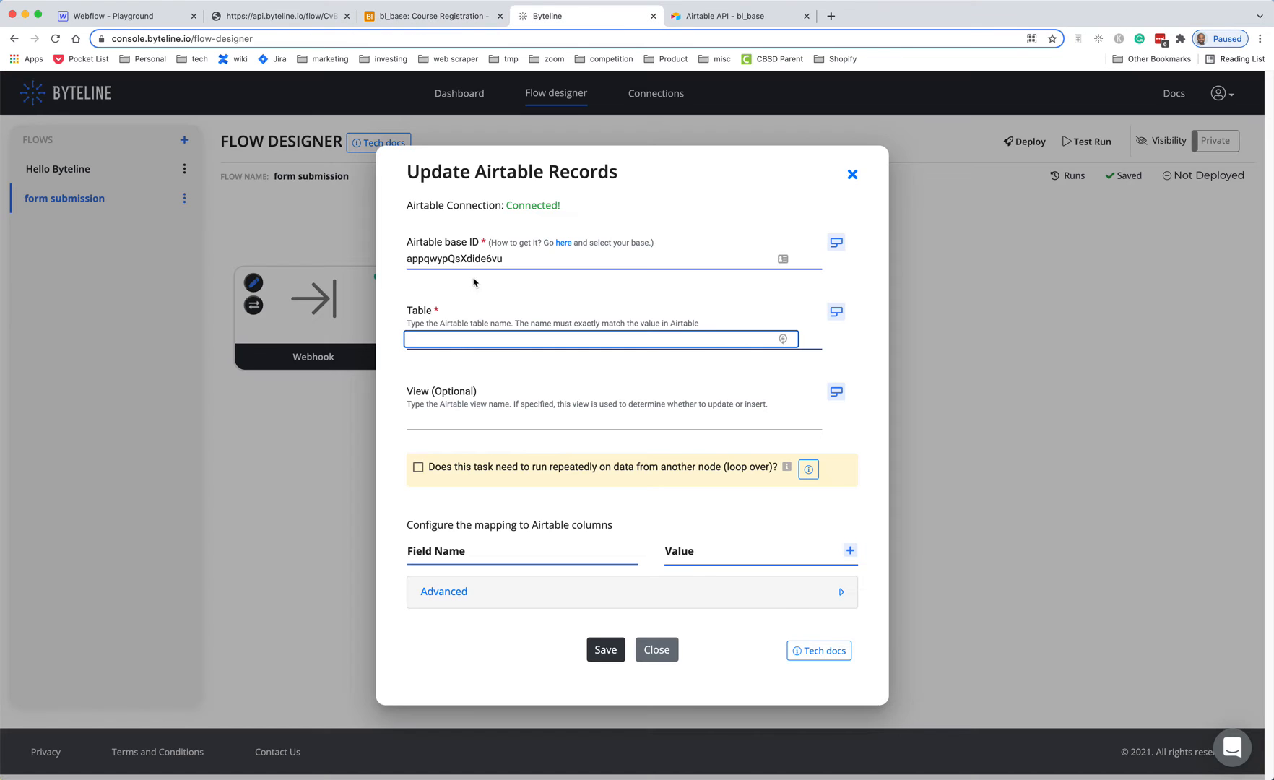
pyautogui.click(456, 337)
pyautogui.write('Course')
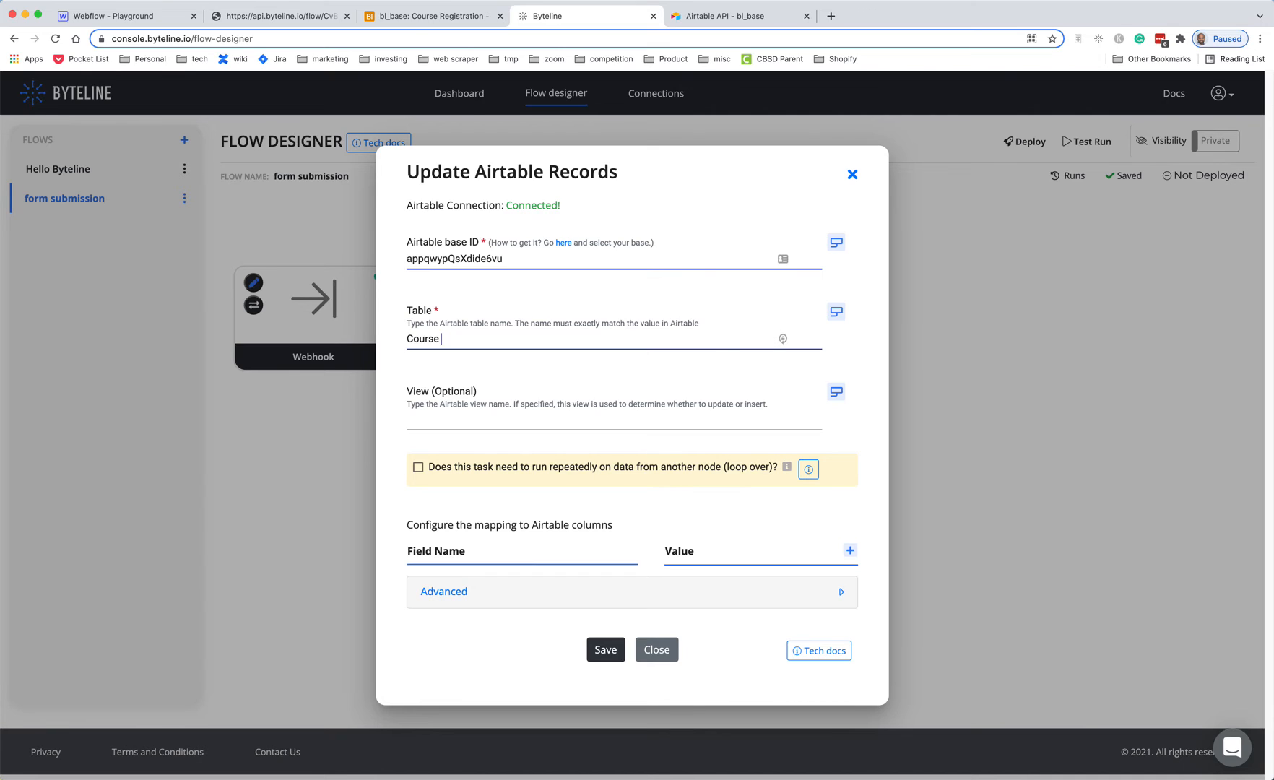
pyautogui.write(' Registration')
pyautogui.click(471, 422)
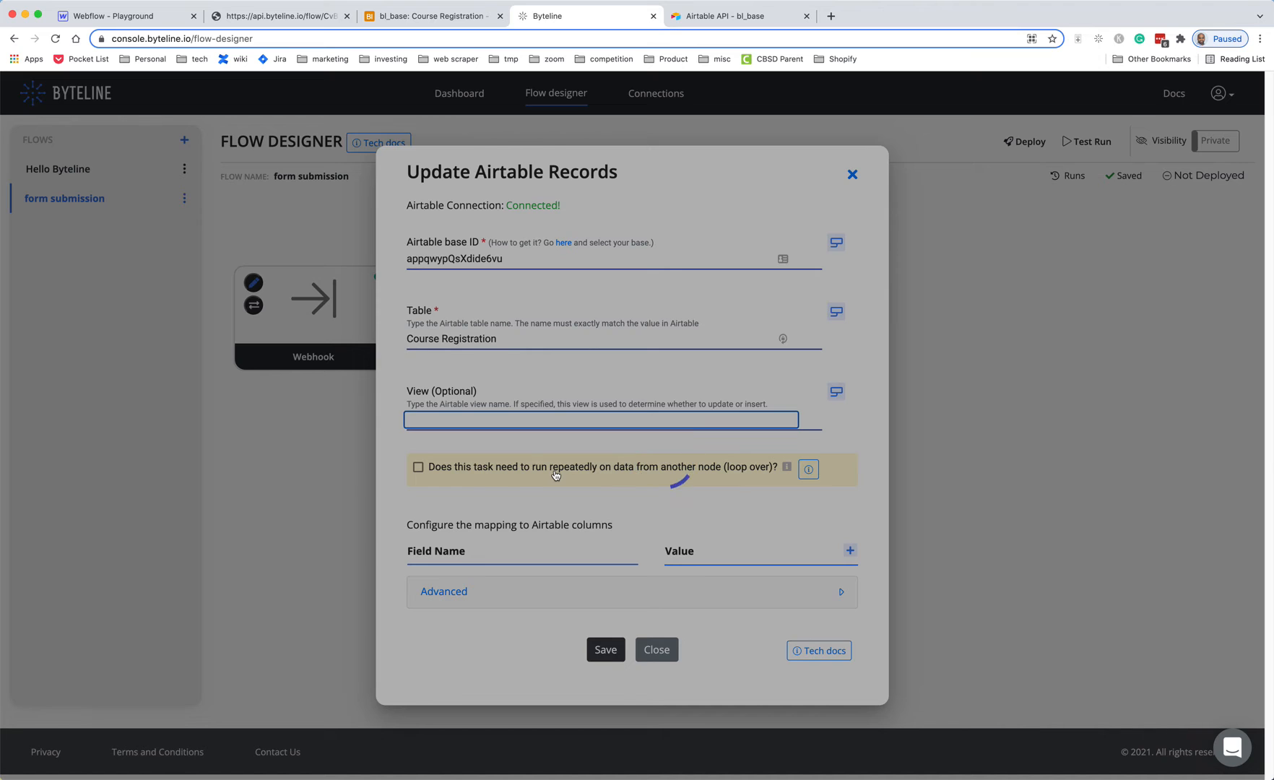
pyautogui.scroll(-5, 556, 477)
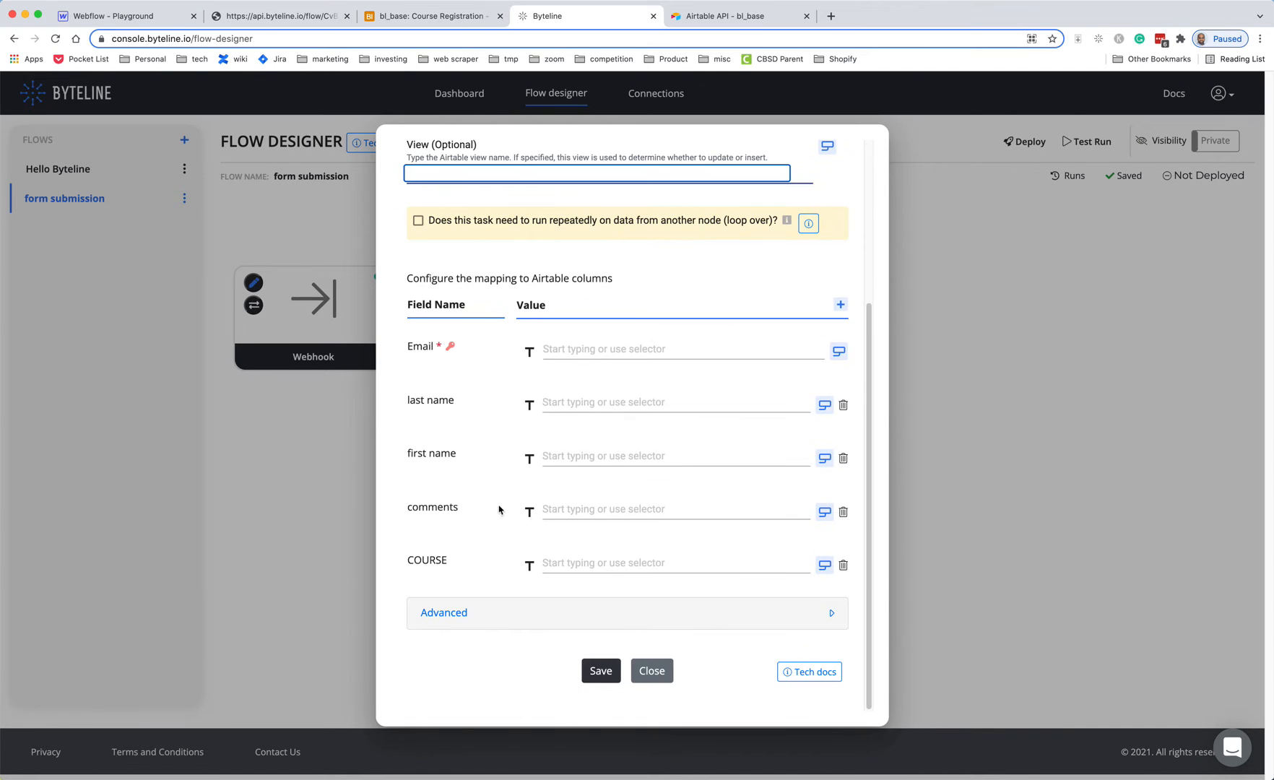
# - Close the Airtable API docs tab and open the webhook input picker for the Email column
pyautogui.click(729, 22)
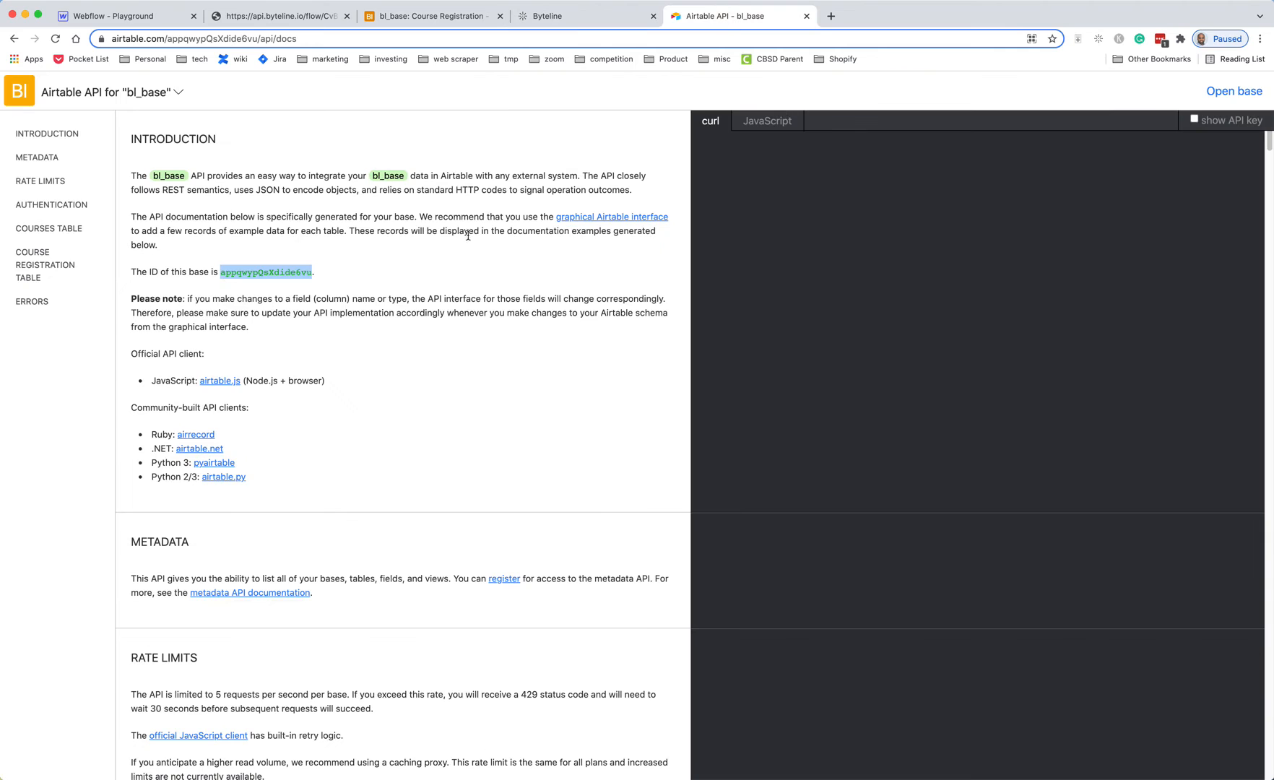
pyautogui.click(807, 17)
pyautogui.click(406, 23)
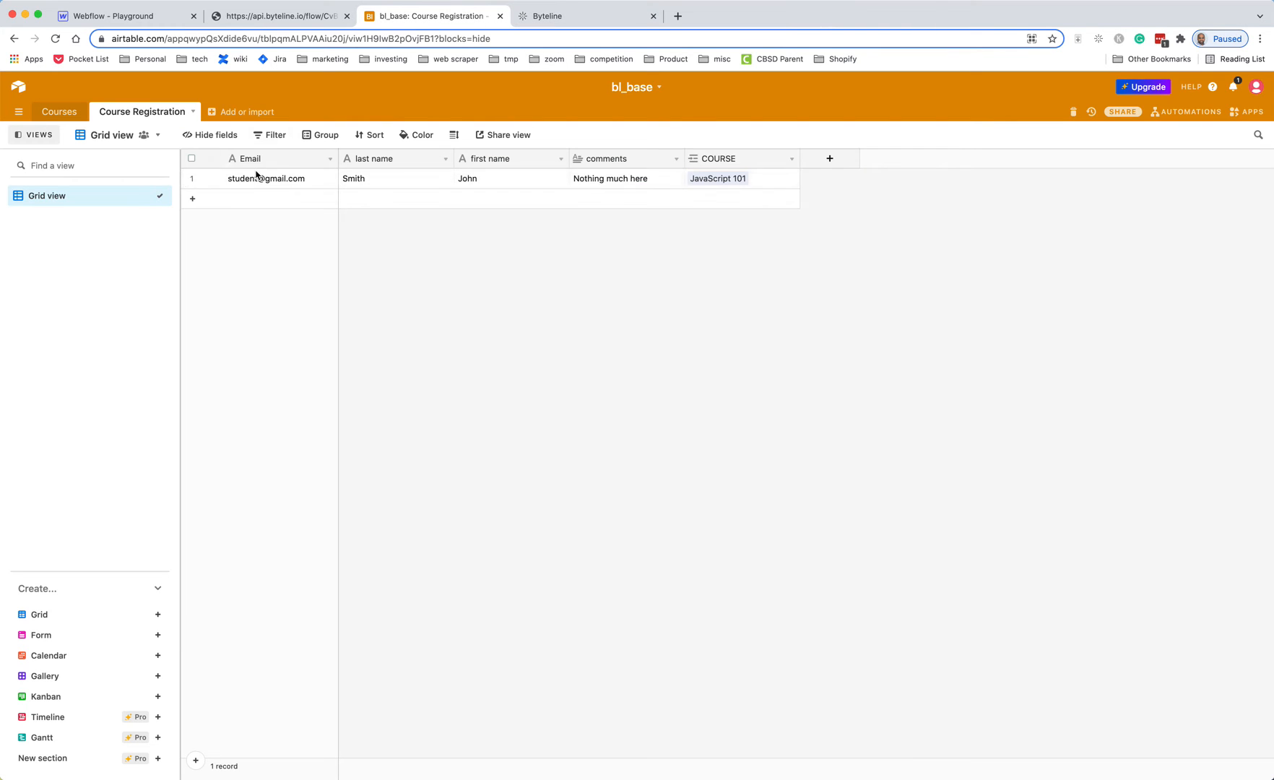
pyautogui.click(563, 23)
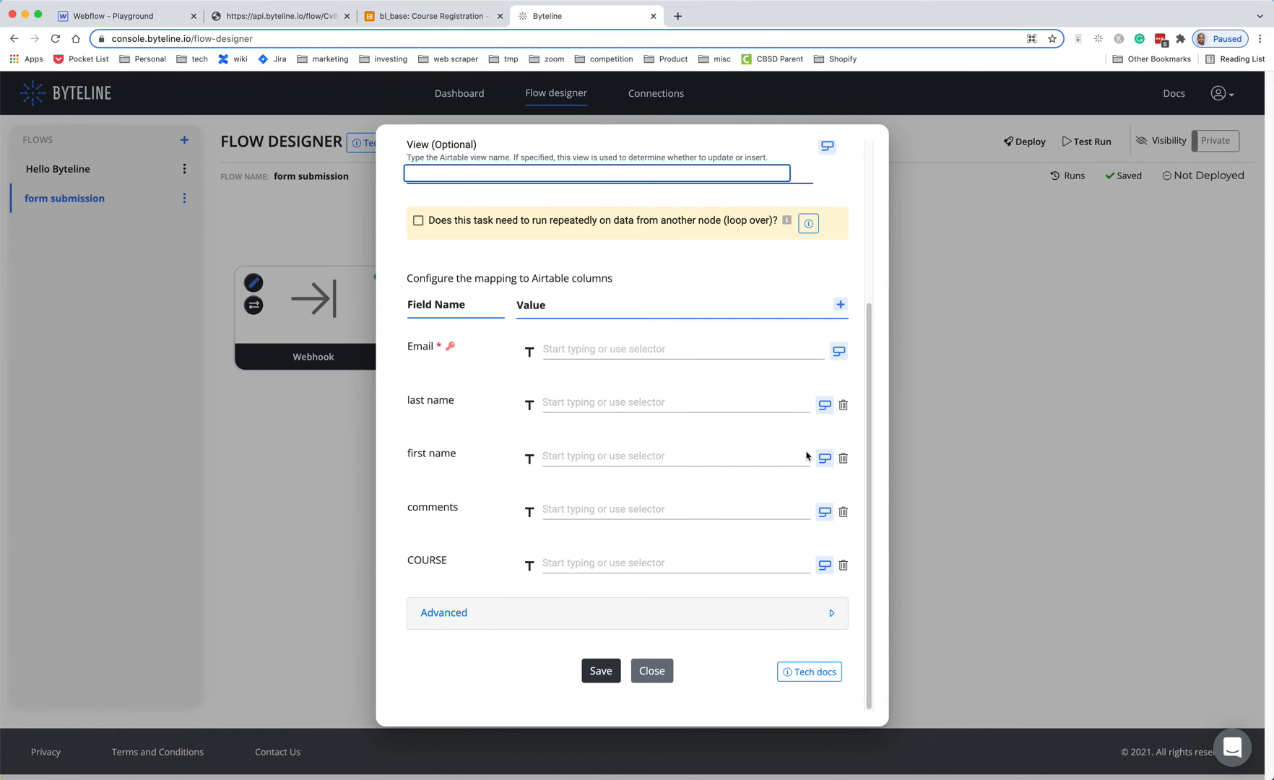
pyautogui.scroll(2, 785, 469)
pyautogui.scroll(-2, 785, 469)
pyautogui.click(837, 352)
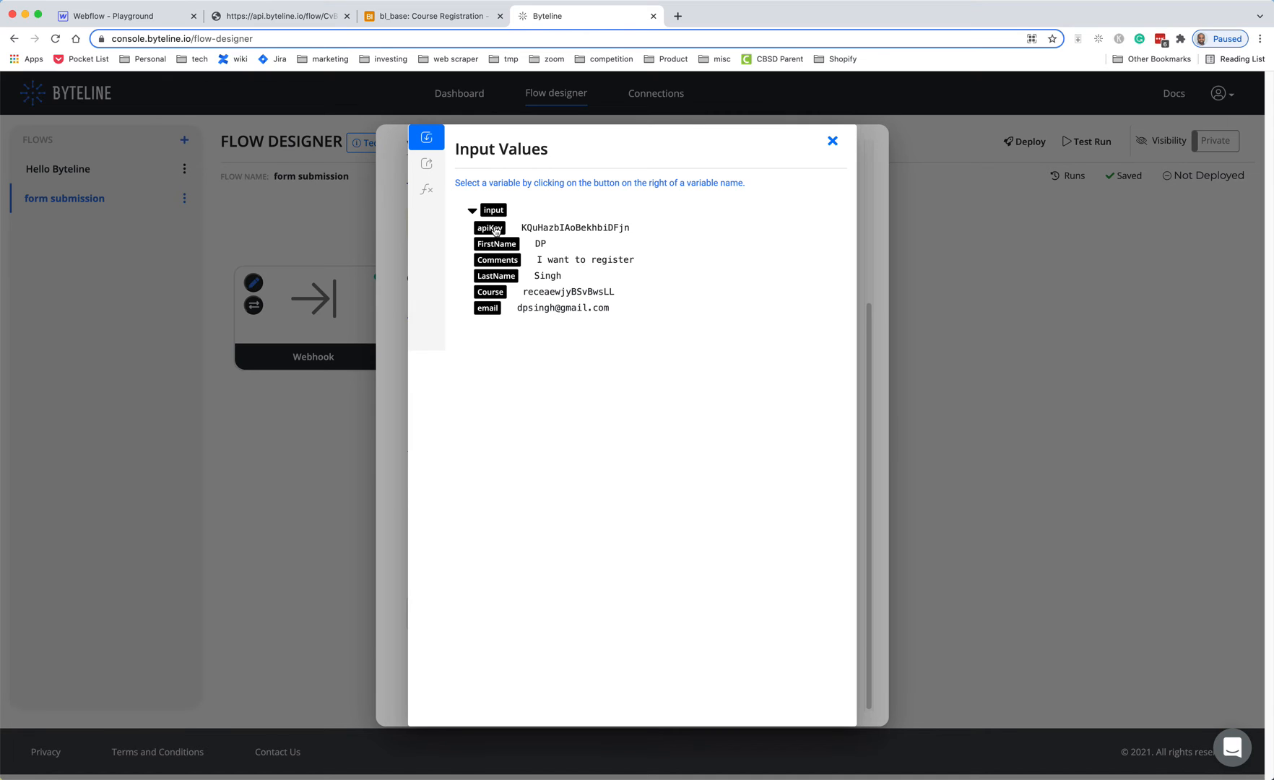
# - Map Email, last name and first name to the webhook's email, LastName and FirstName inputs
pyautogui.click(488, 310)
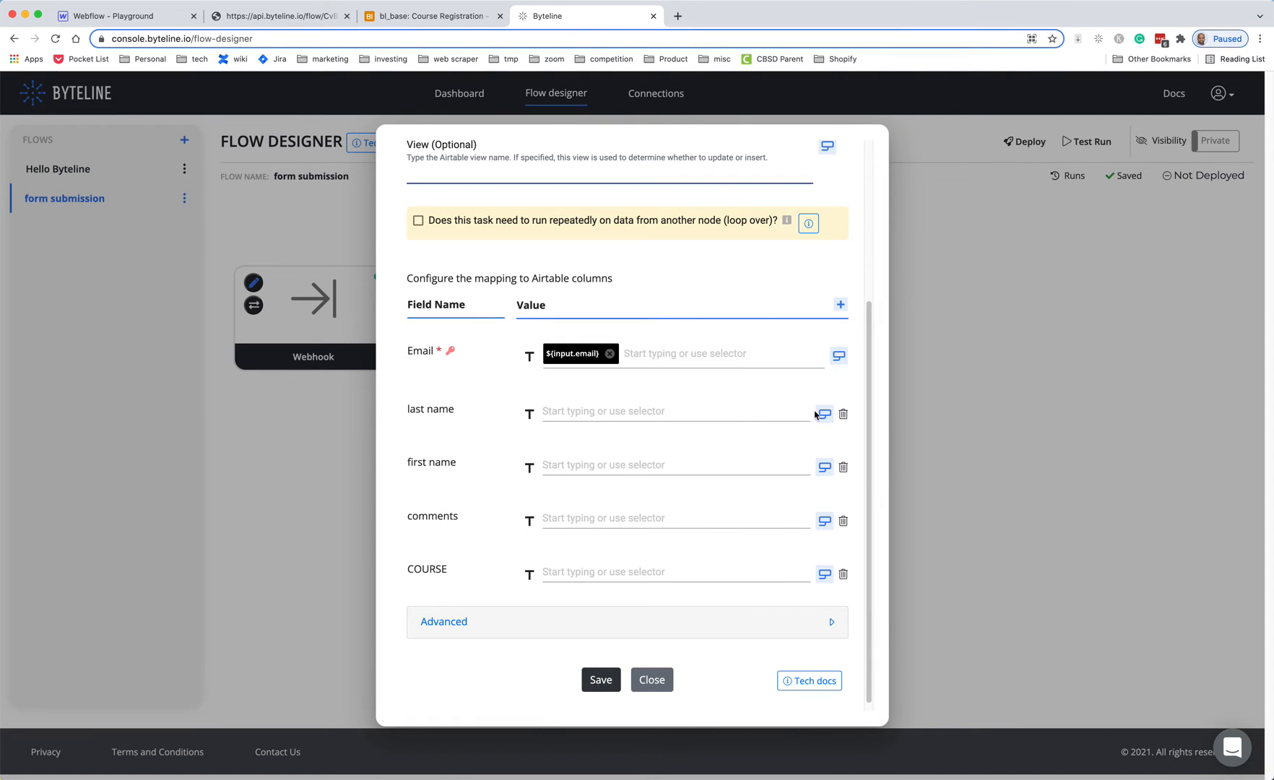
pyautogui.click(825, 418)
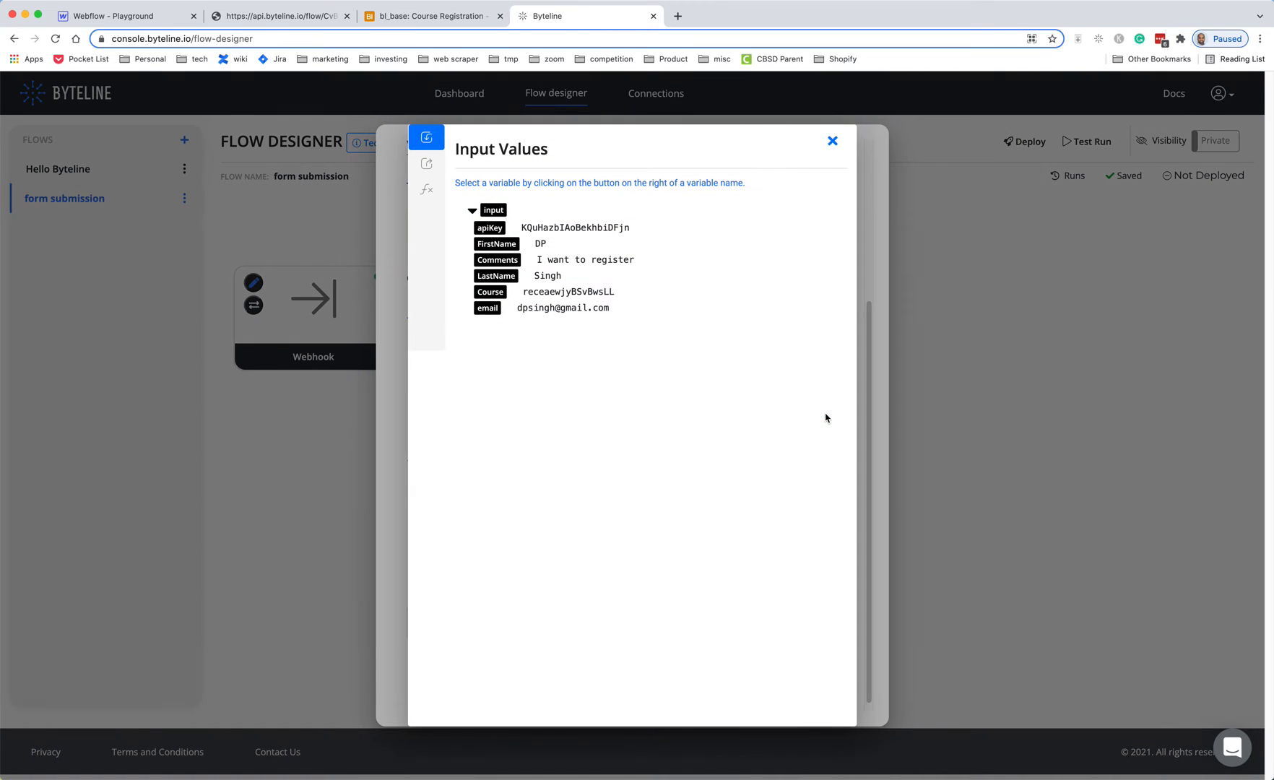
pyautogui.click(505, 278)
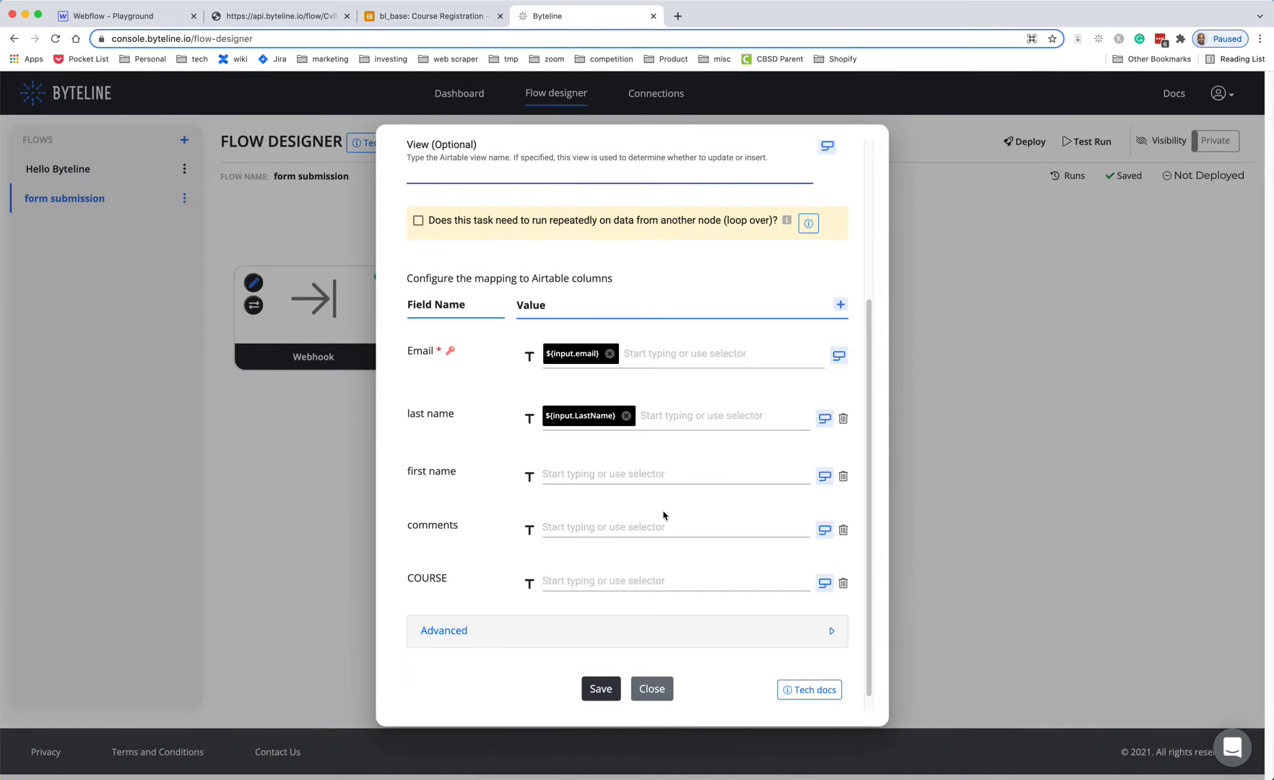
pyautogui.click(598, 474)
pyautogui.write('firs')
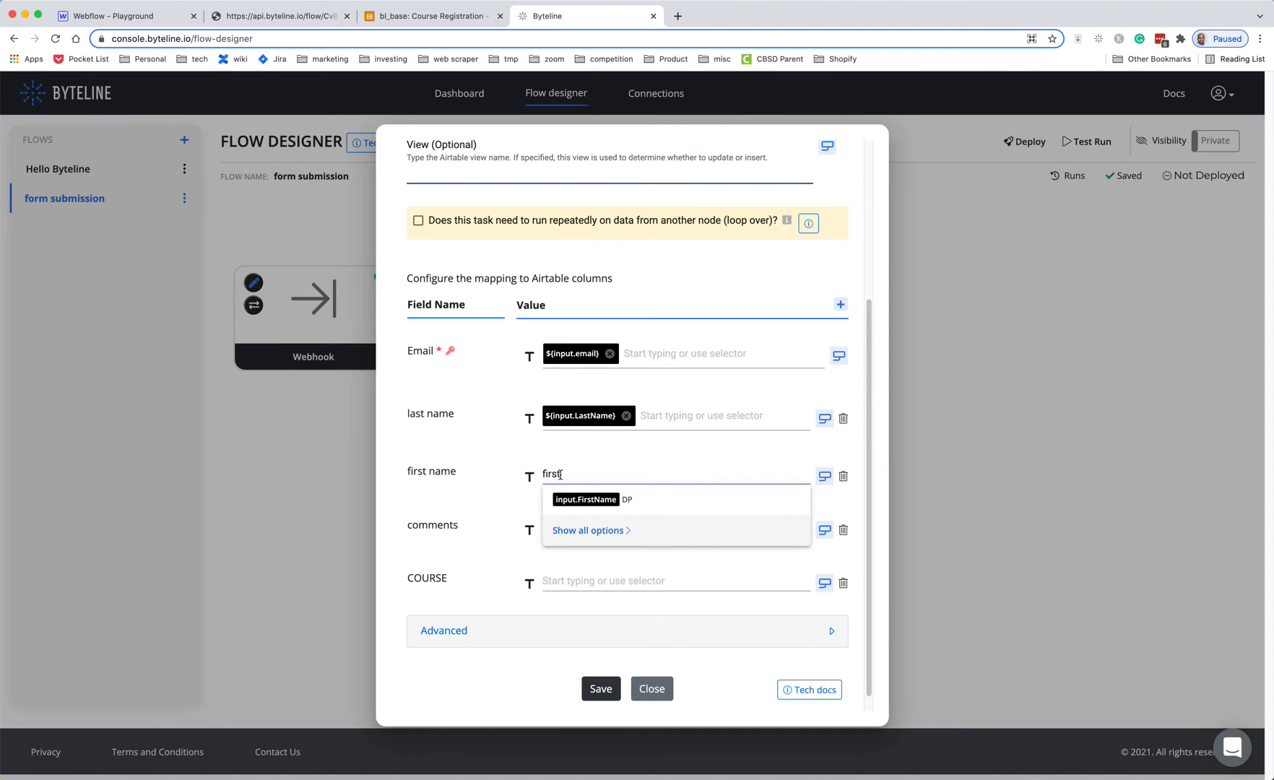
pyautogui.write('t')
pyautogui.click(585, 499)
# - Map the comments and COURSE columns to the webhook's Comments and Course inputs
pyautogui.click(582, 539)
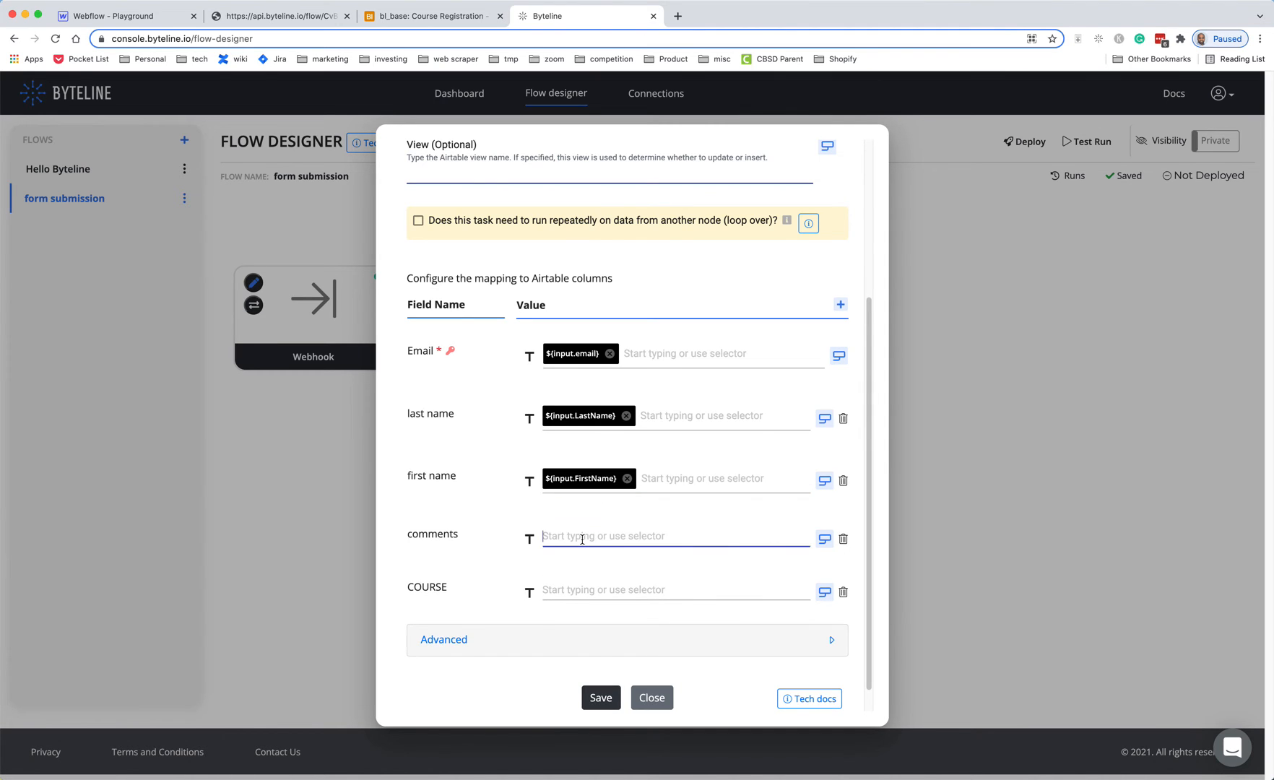
pyautogui.write('comm')
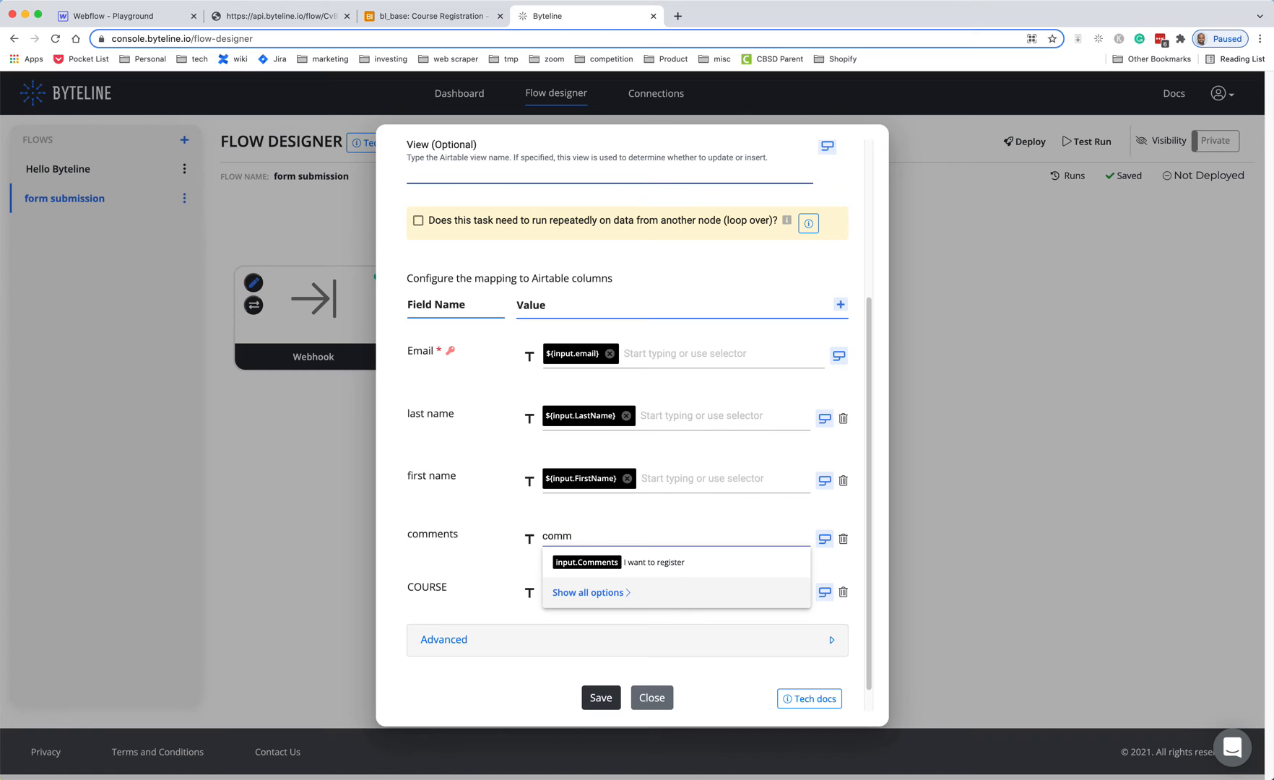
pyautogui.click(586, 561)
pyautogui.click(599, 600)
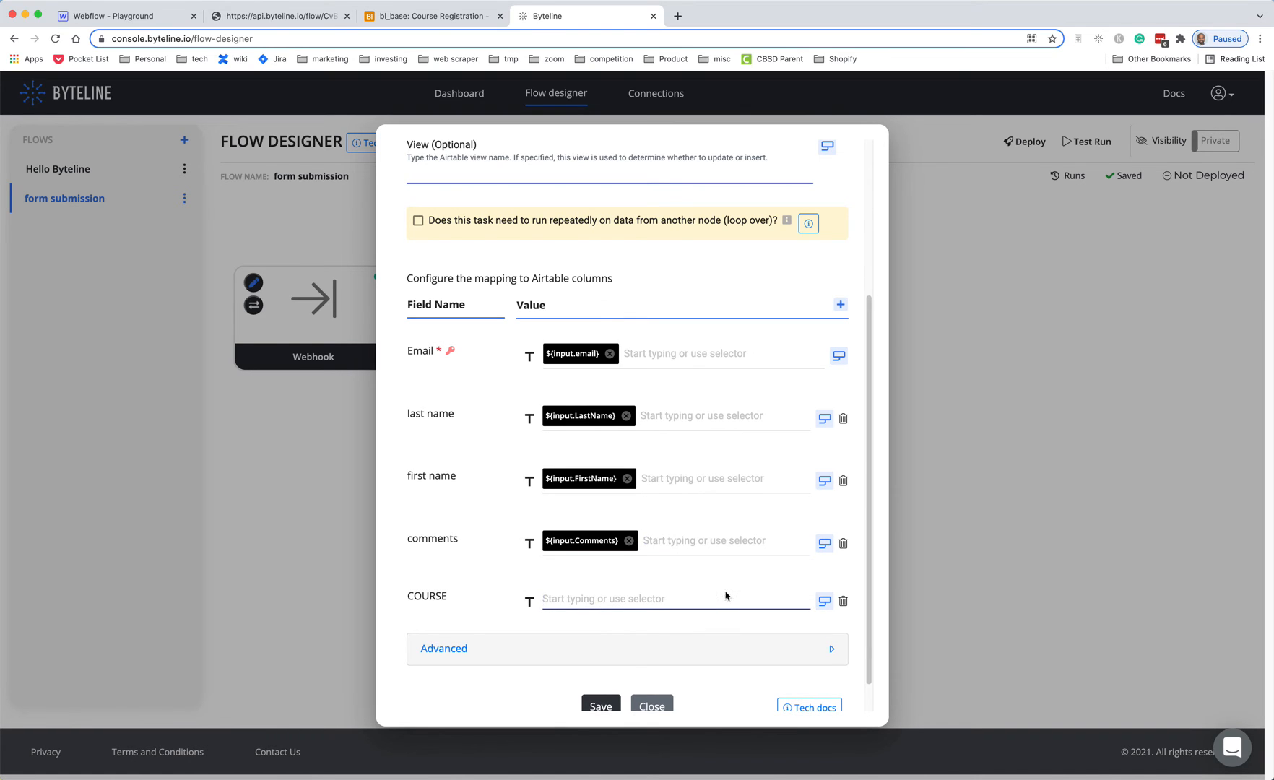
pyautogui.write('cor')
pyautogui.press('BackSpace')
pyautogui.write('u')
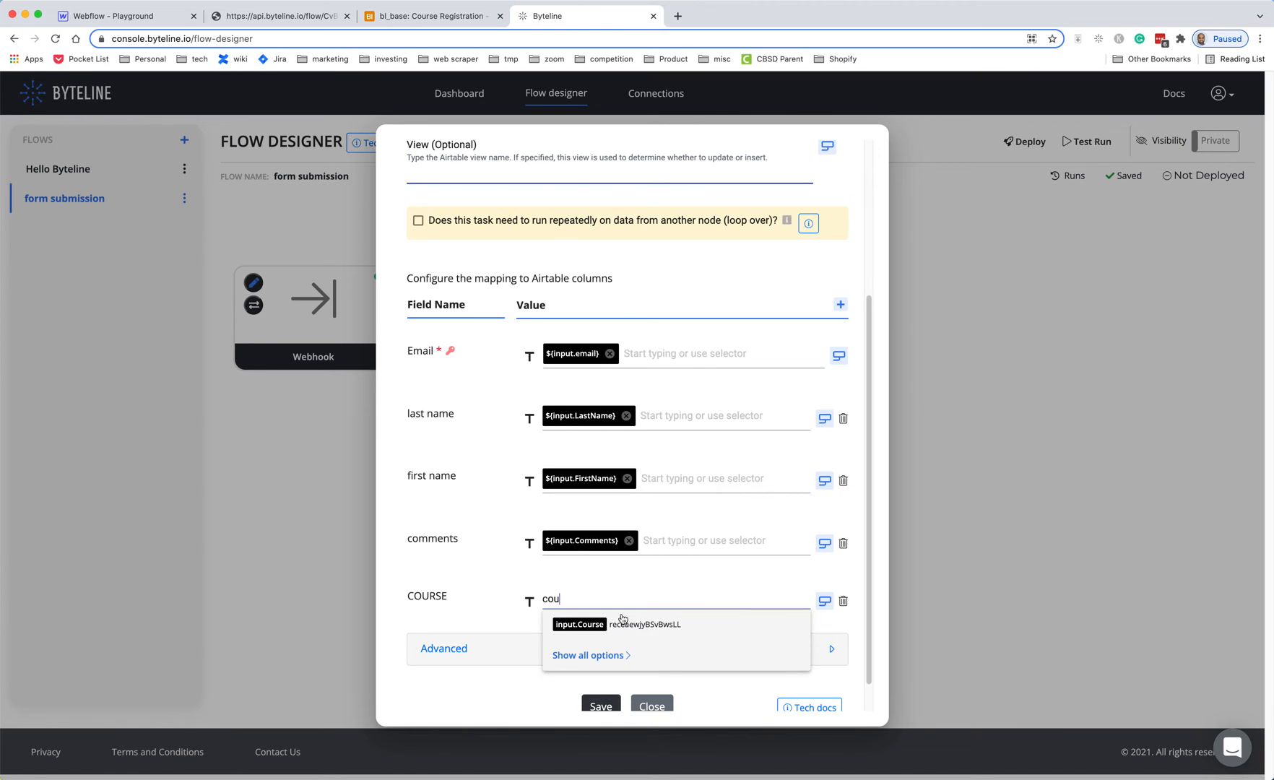
pyautogui.click(558, 624)
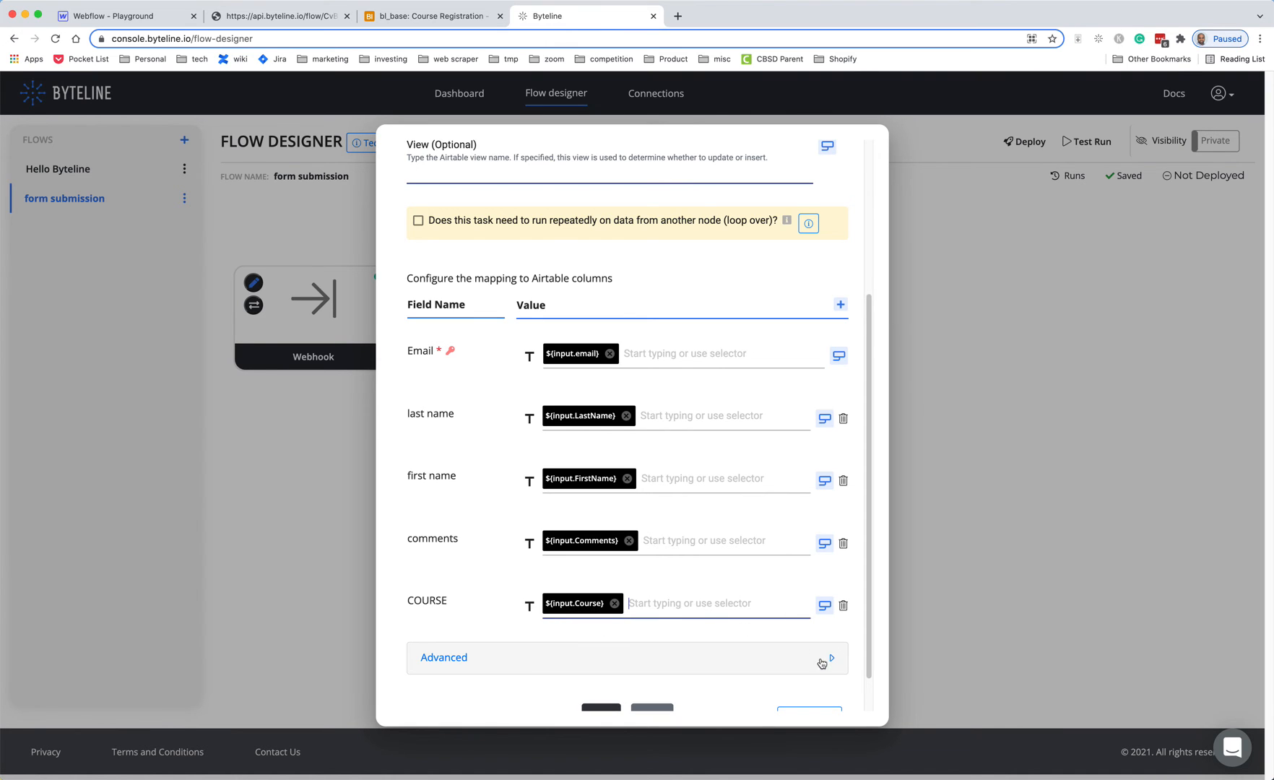
# - Change the COURSE column's mapped value type from text to Array
pyautogui.moveTo(869, 615); pyautogui.dragTo(873, 640)
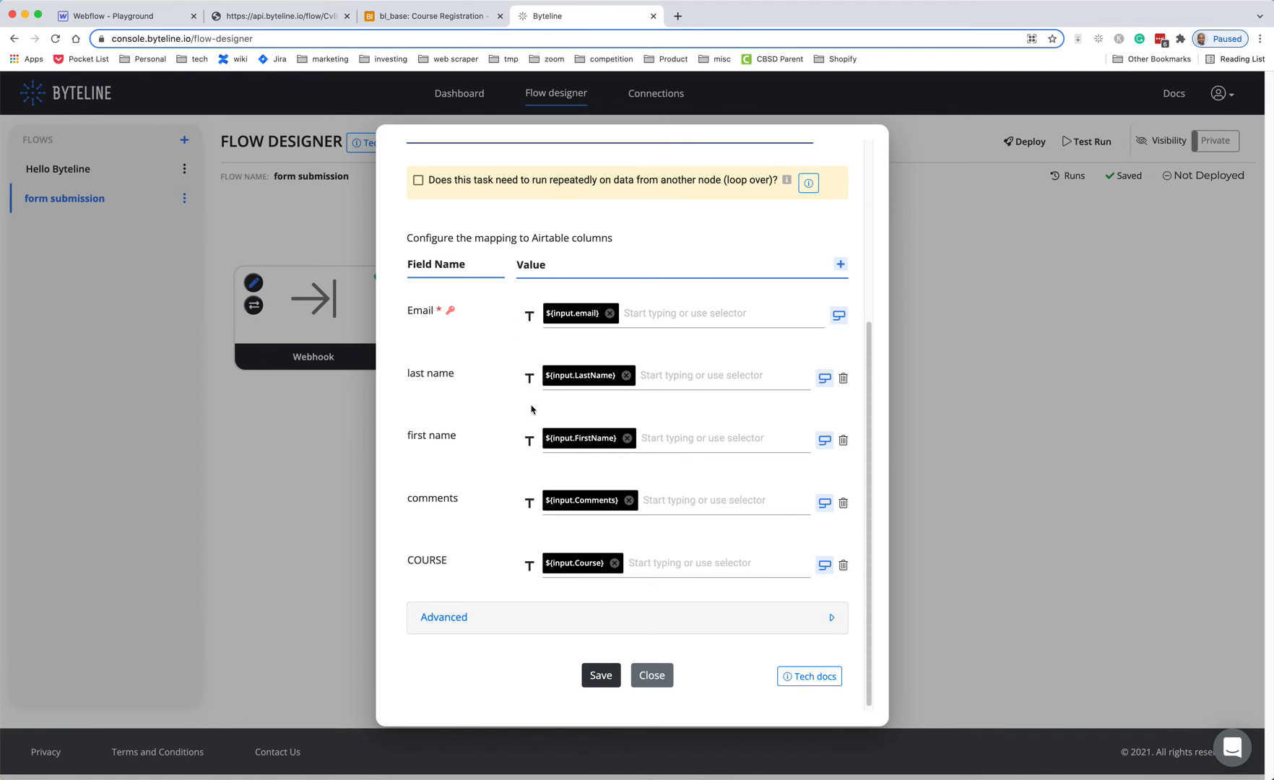
pyautogui.click(530, 566)
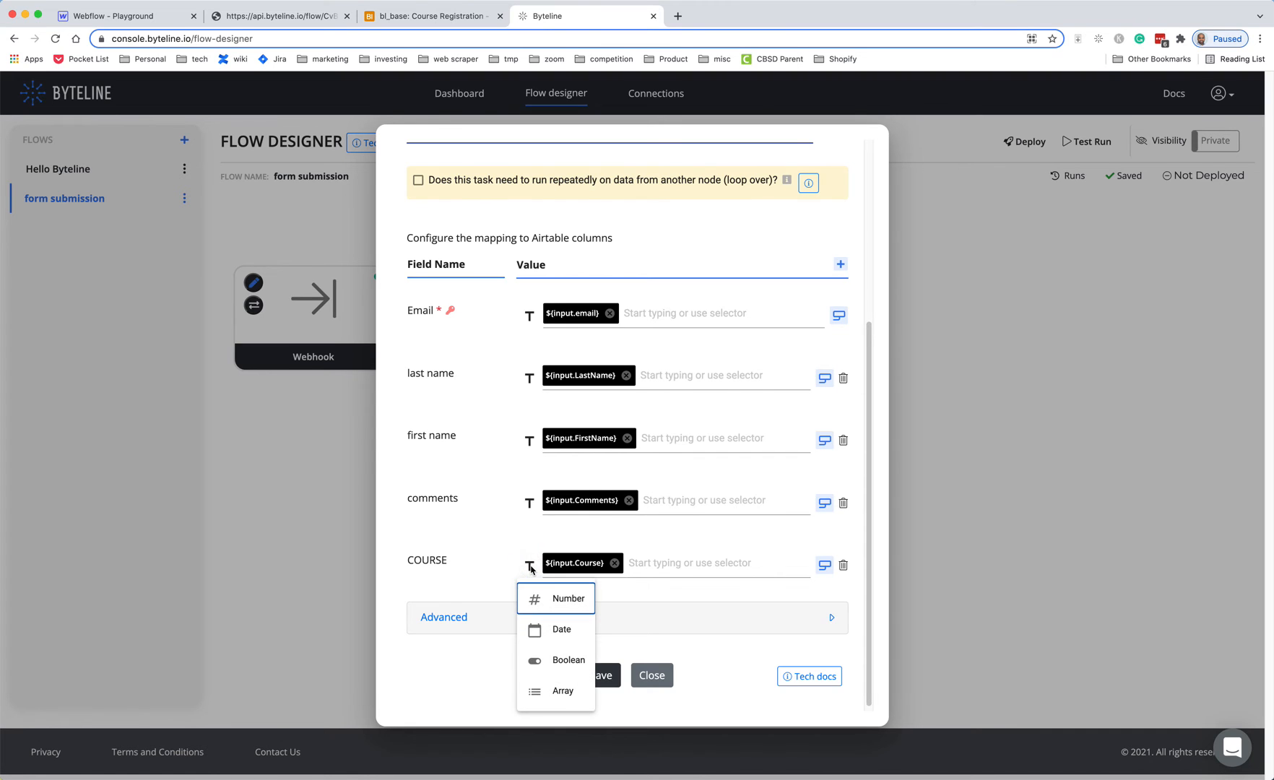
pyautogui.click(538, 698)
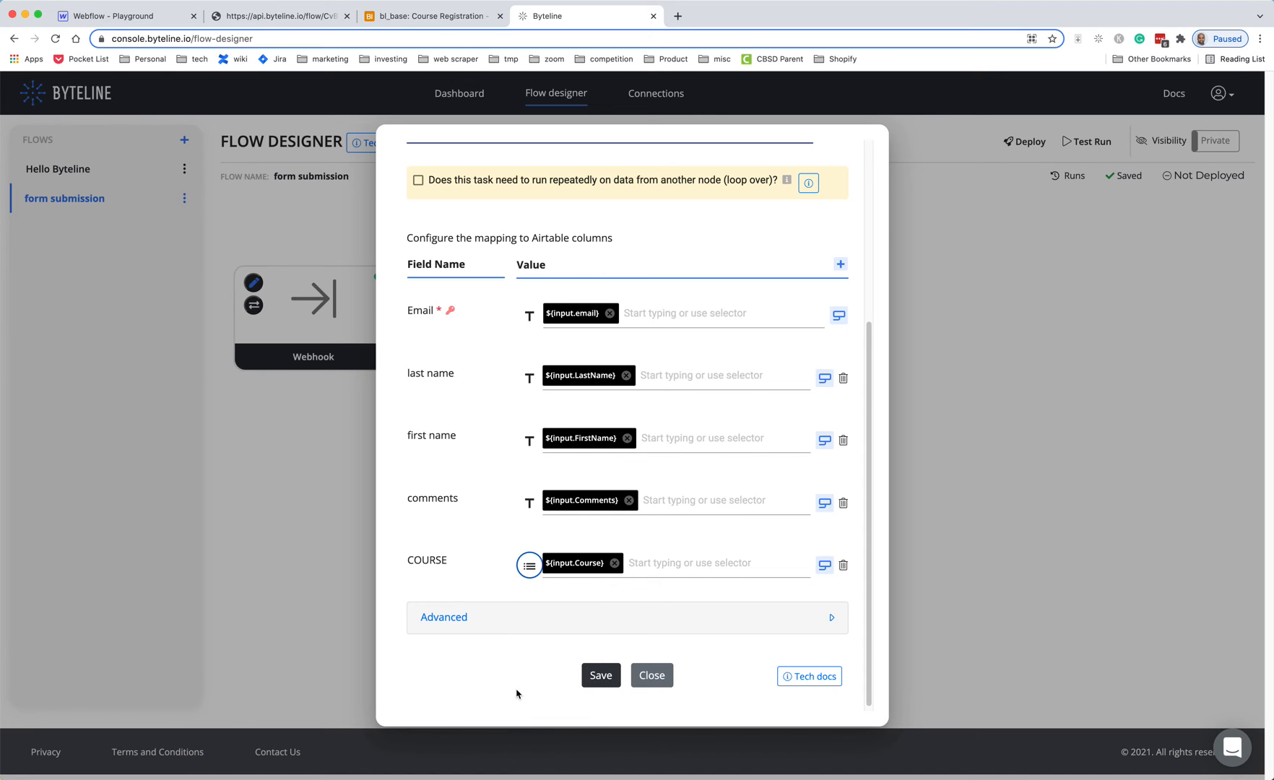
# - Save the Airtable column mapping, deploy the form submission flow, and recheck the webhook run URL response
pyautogui.scroll(5, 762, 505)
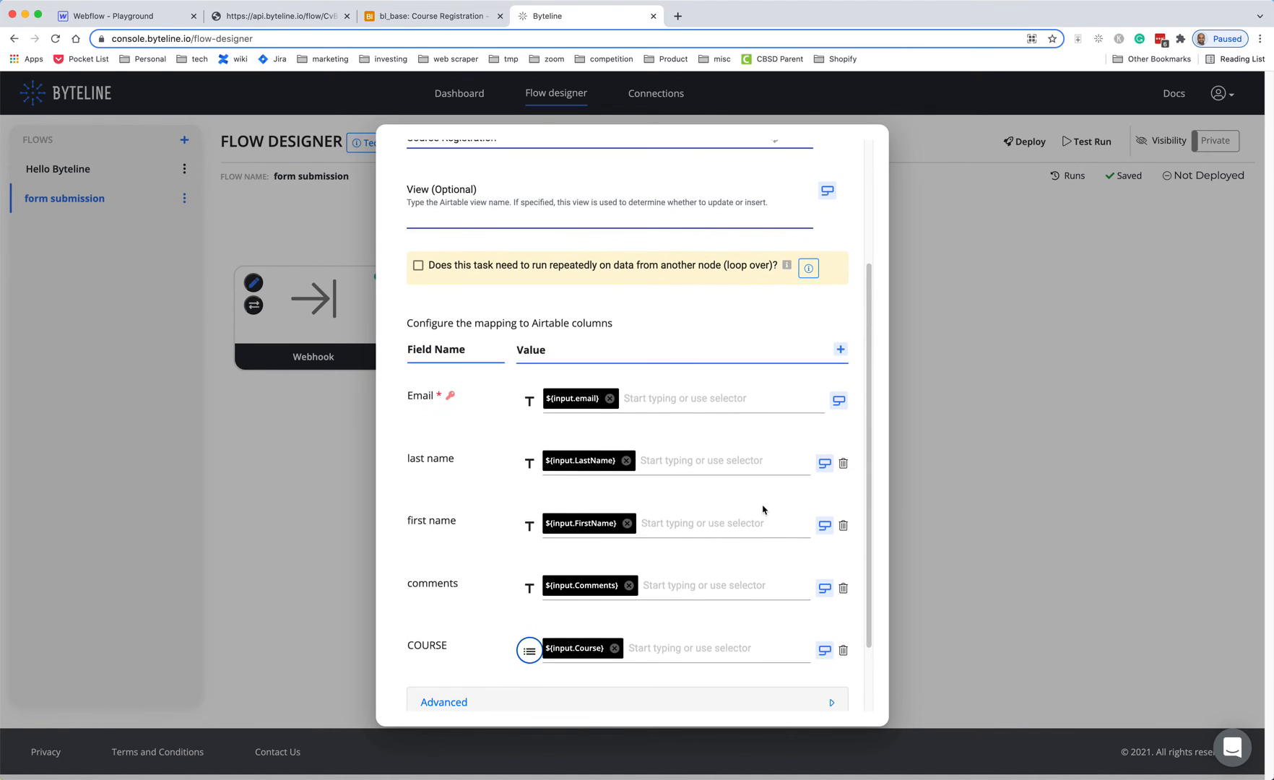
pyautogui.scroll(-5, 762, 510)
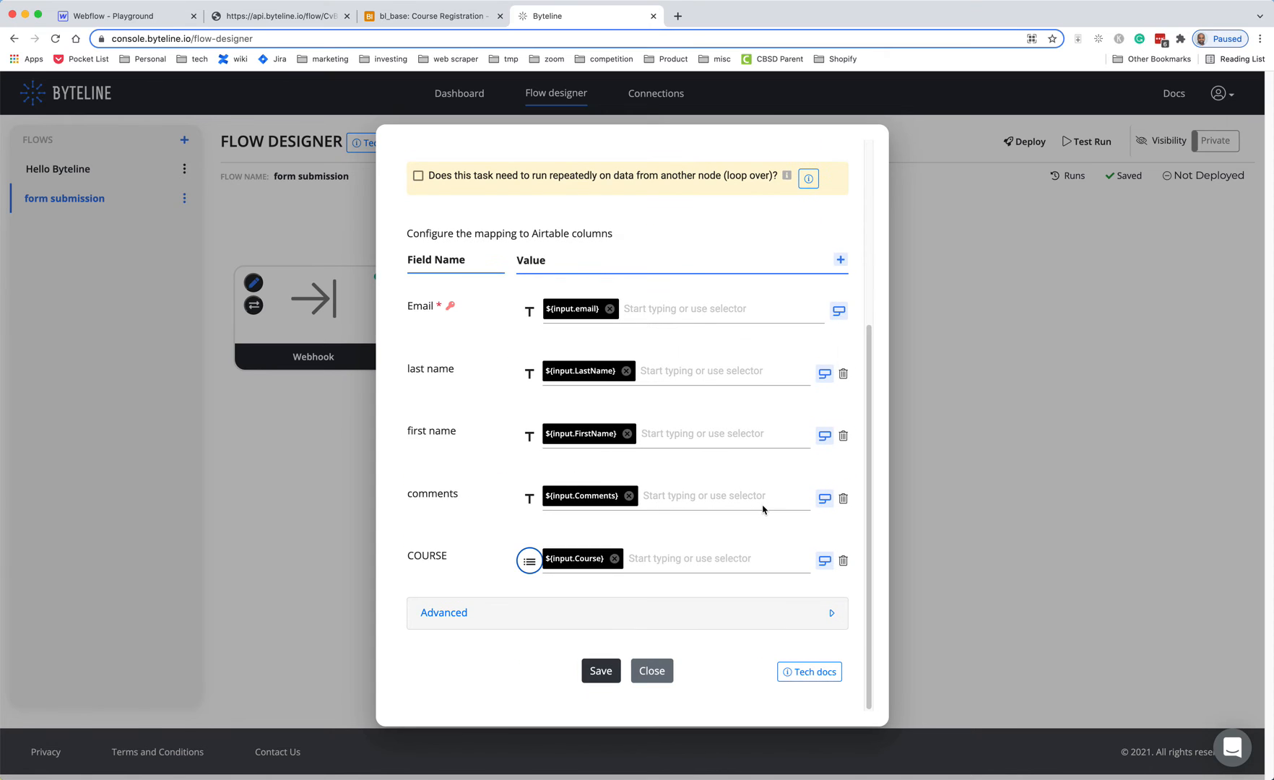
pyautogui.click(610, 672)
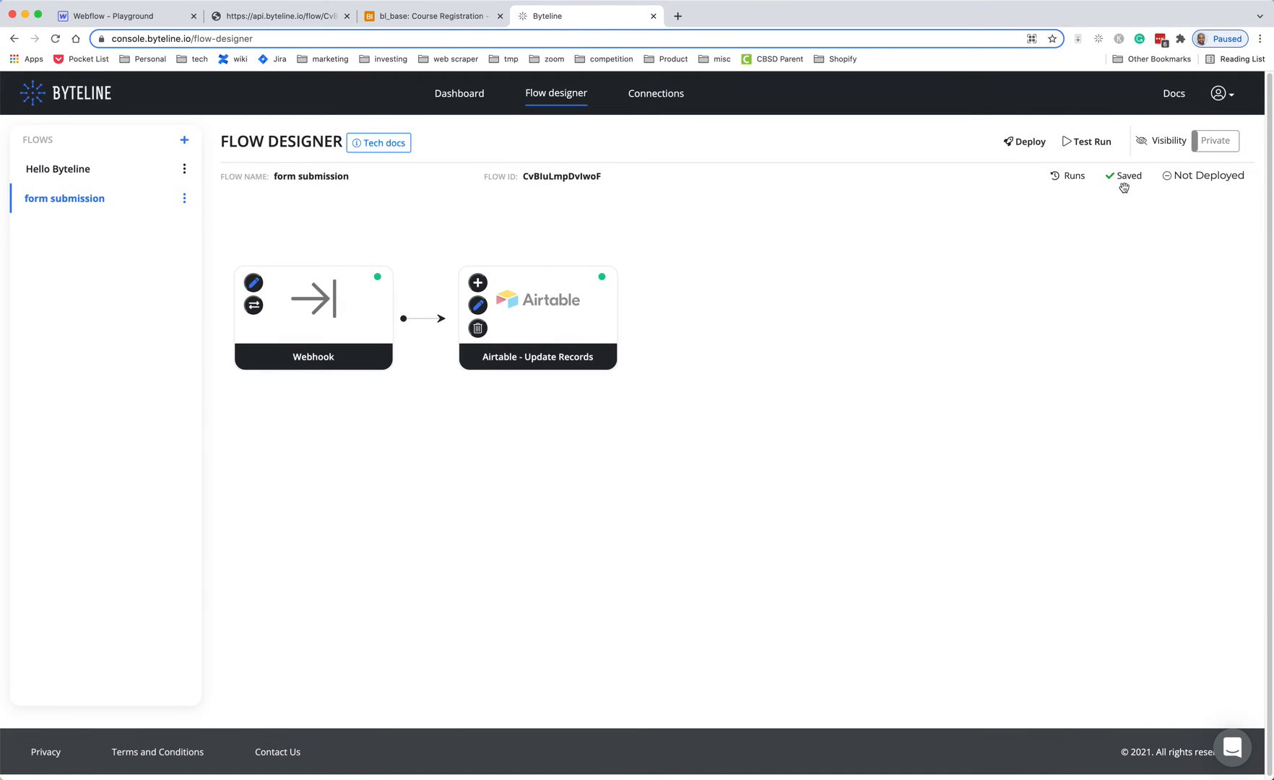
pyautogui.click(1020, 141)
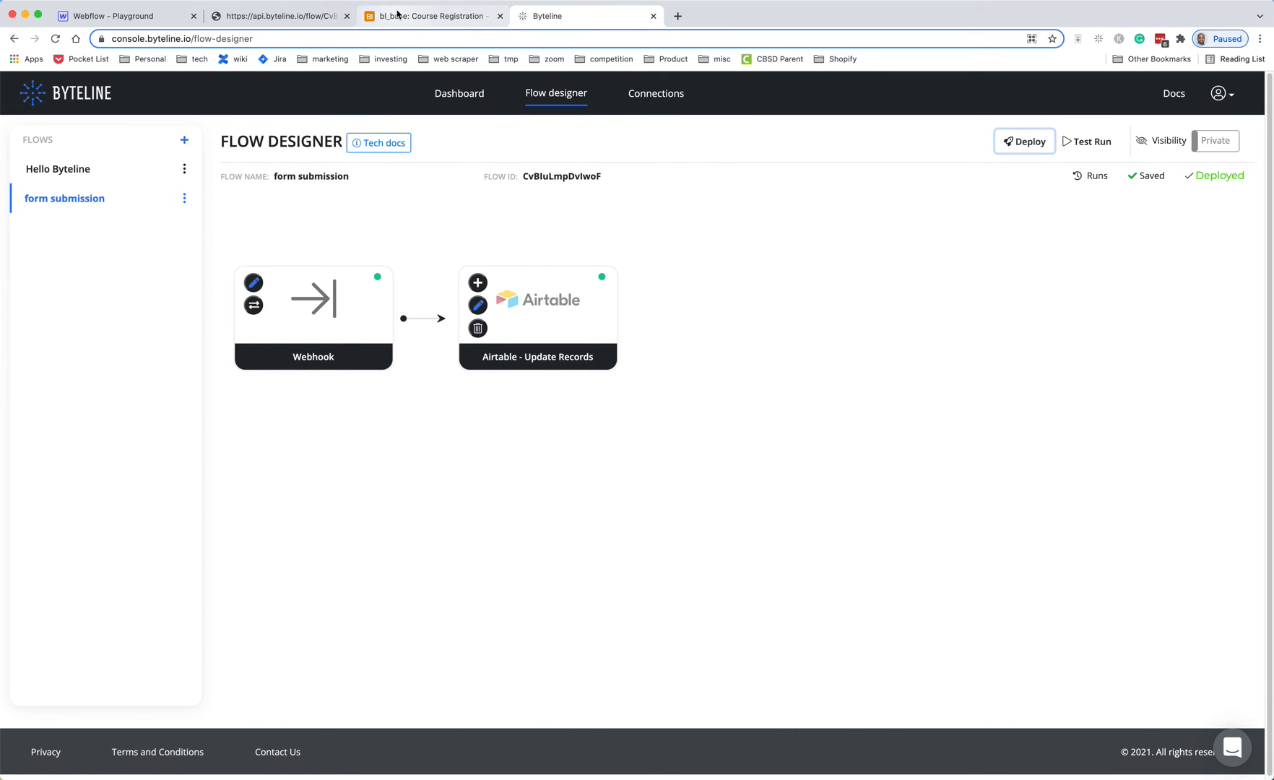
pyautogui.click(273, 21)
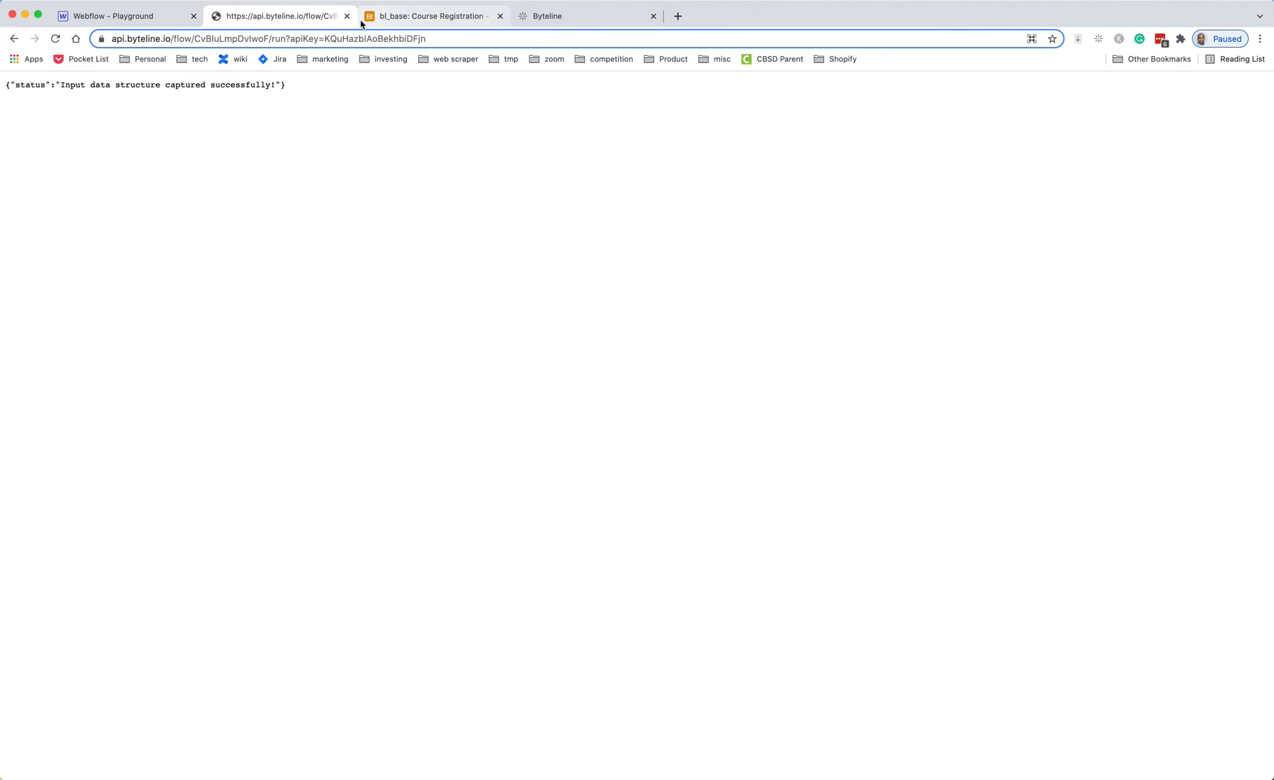
# - Open the published registration site and enter the registrant's first name, last name and e-mail
pyautogui.press('super+w')
pyautogui.click(87, 16)
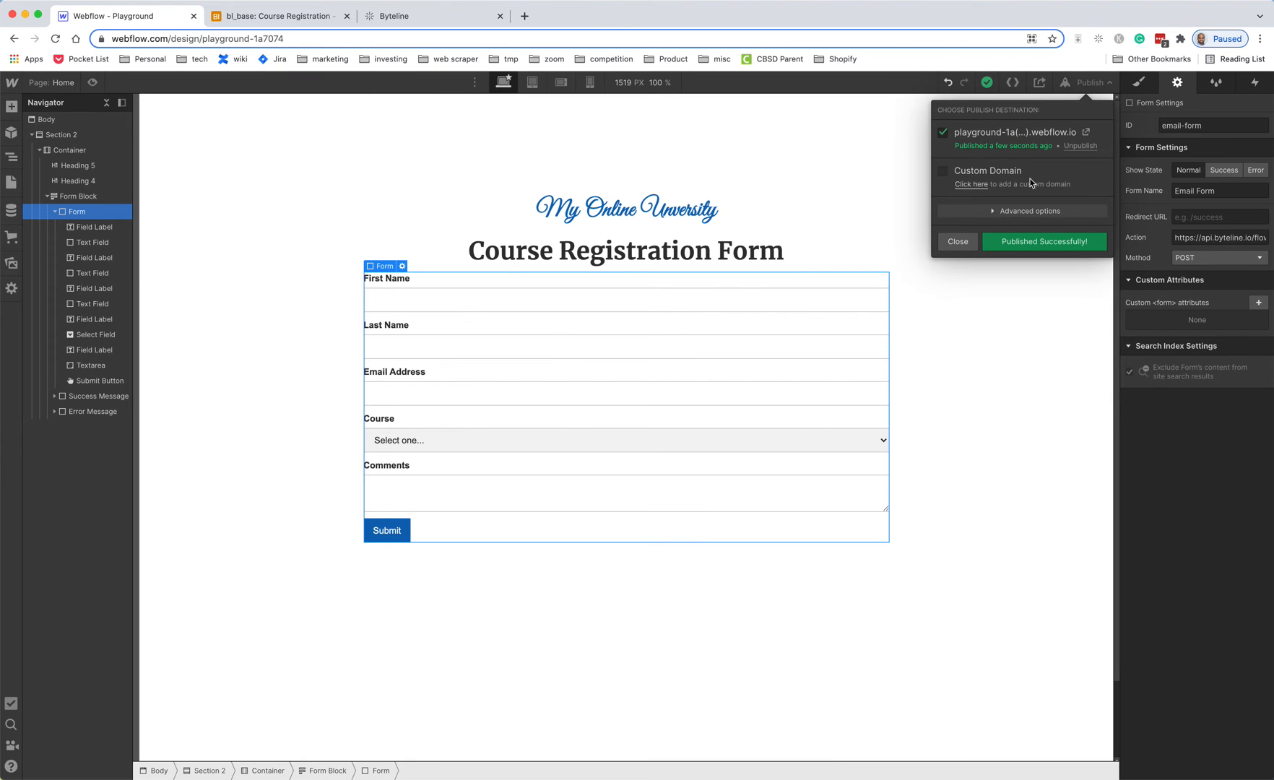
pyautogui.click(1085, 133)
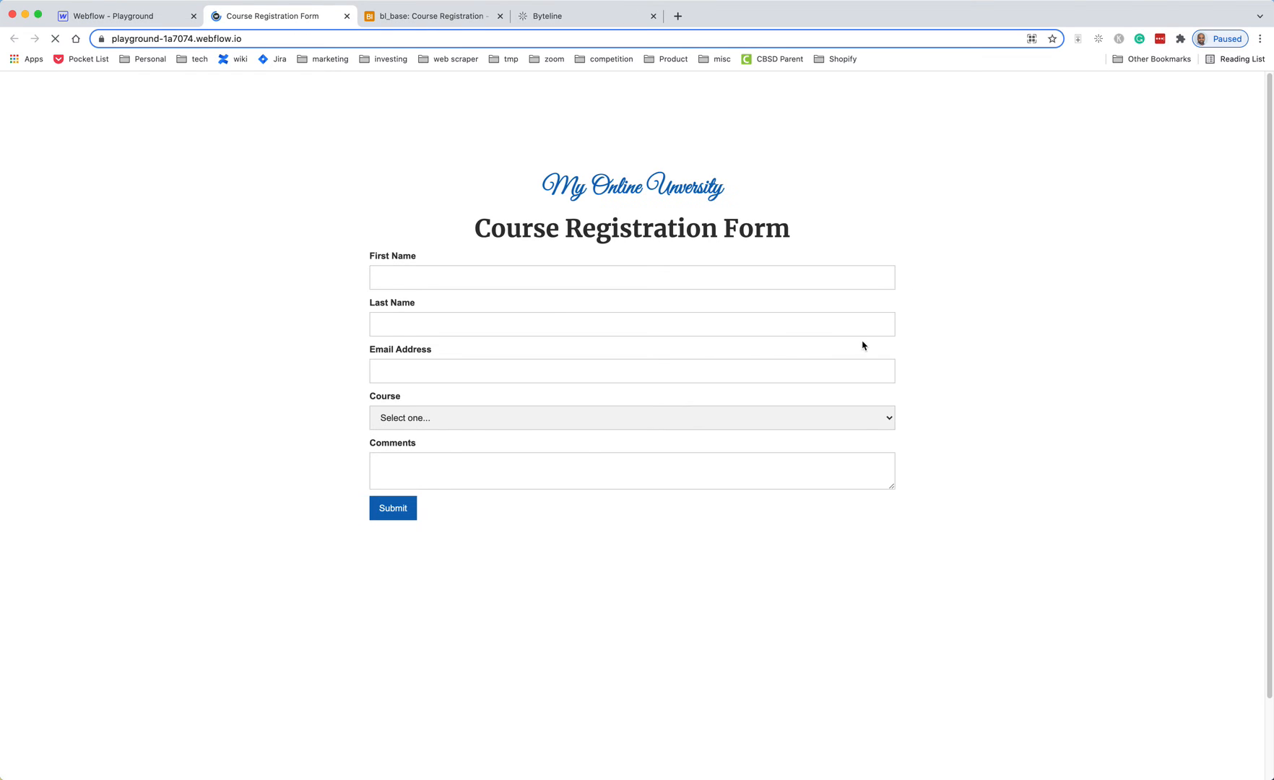
pyautogui.click(562, 274)
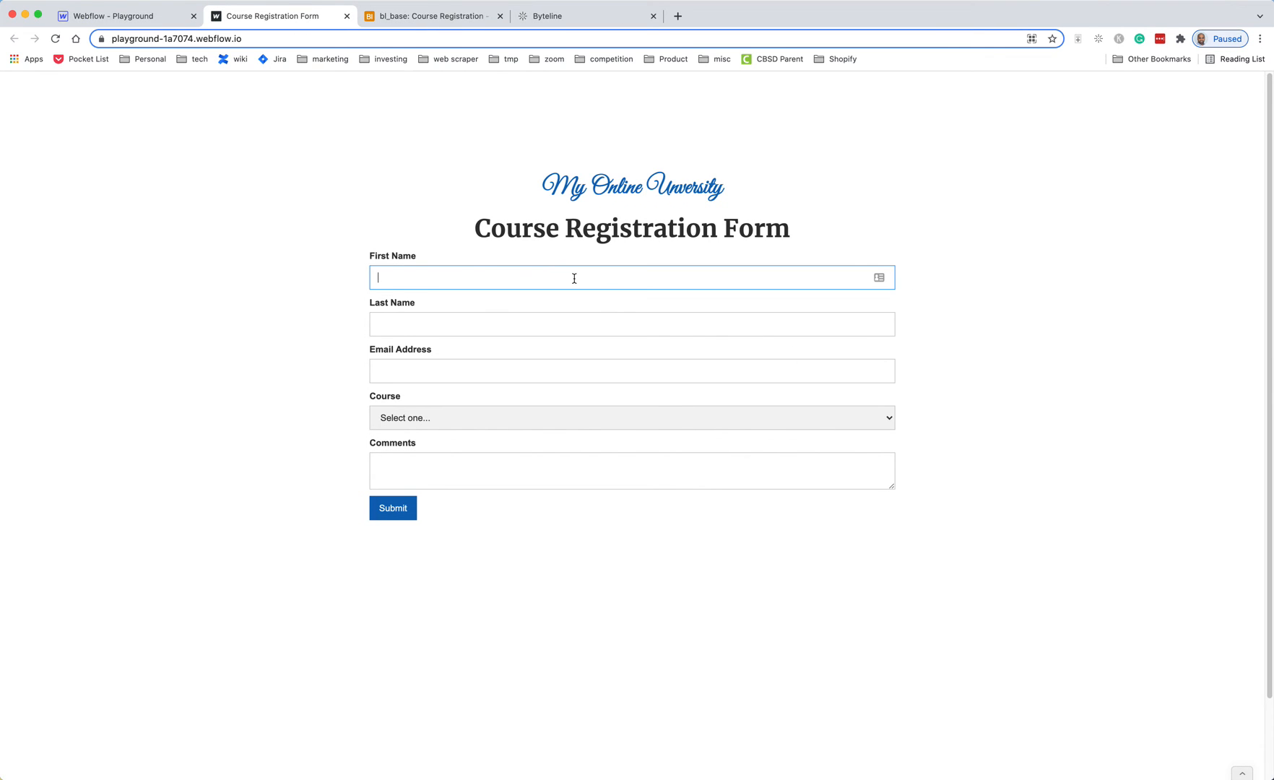
pyautogui.press('Tab')
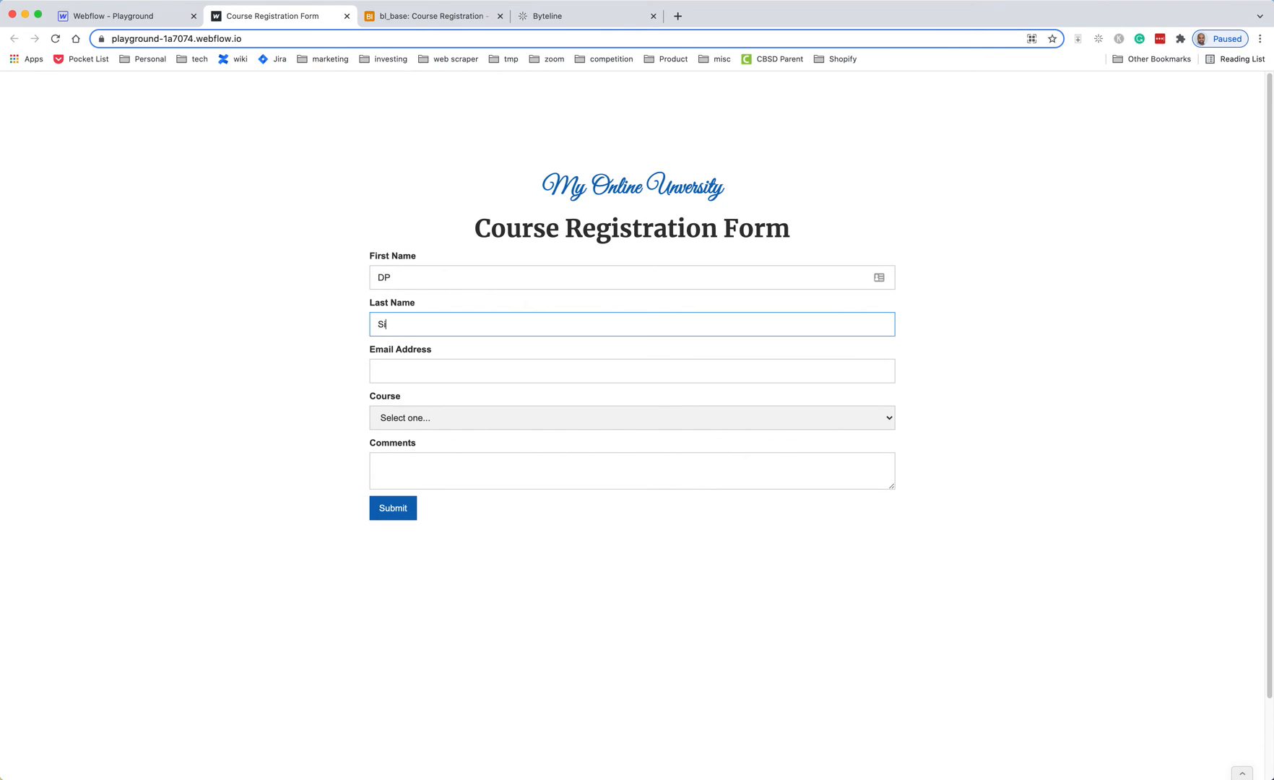
pyautogui.press('Tab')
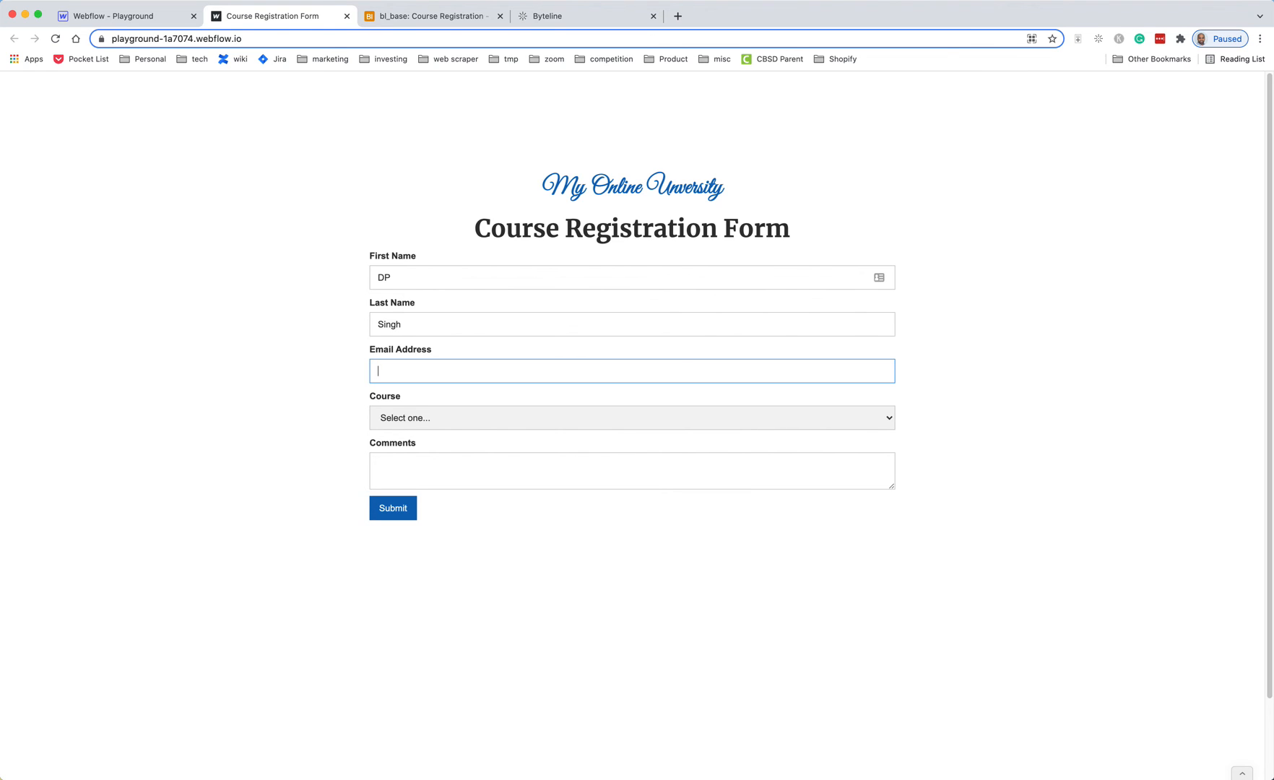
# - Choose Introduction to HTML as the course and add the comment 'Please register me'
pyautogui.click(470, 416)
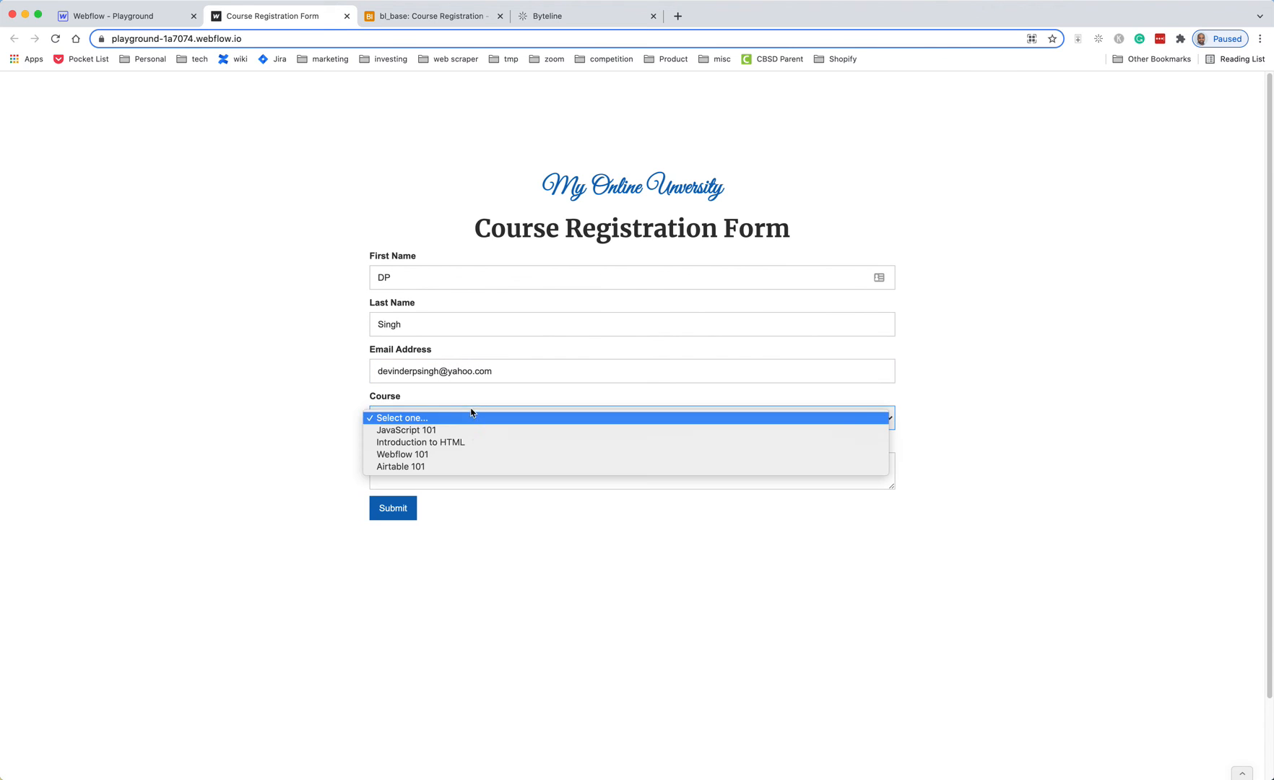
pyautogui.click(463, 447)
pyautogui.click(563, 463)
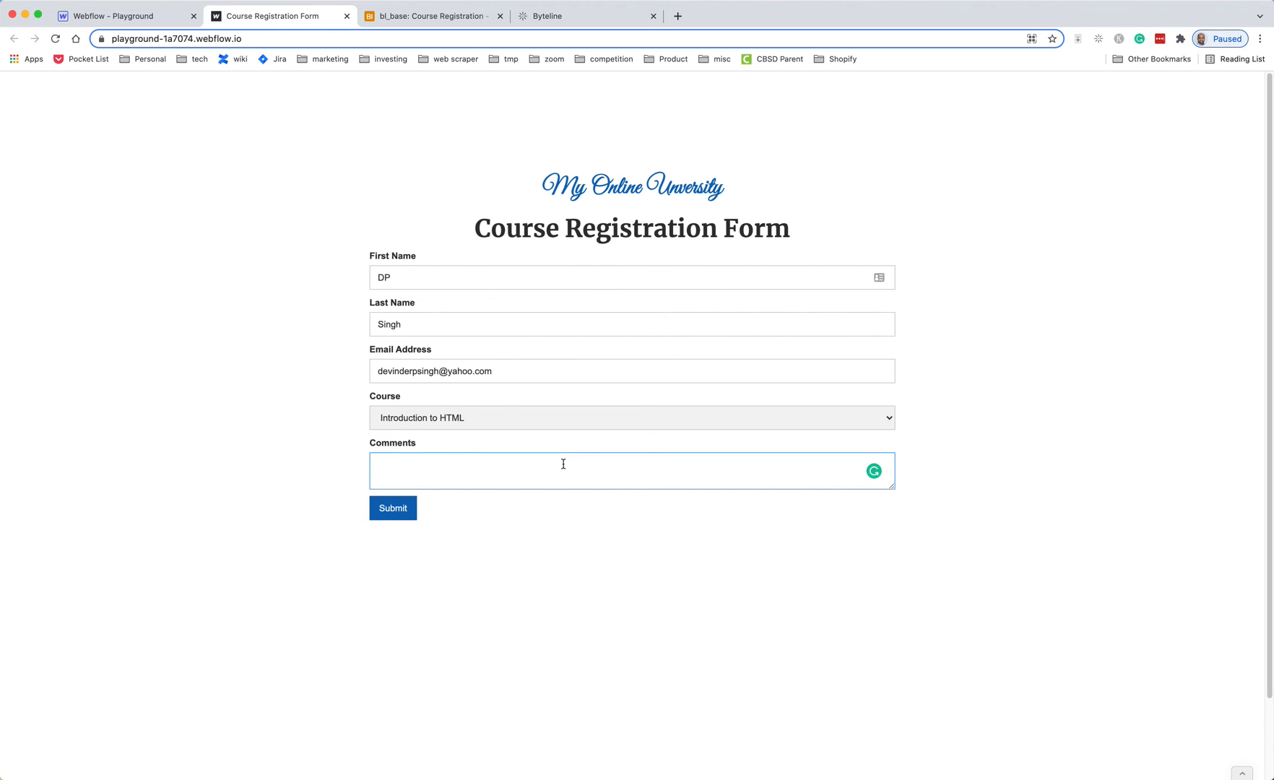
pyautogui.write('I')
pyautogui.write('Please eg')
pyautogui.write('ister me')
pyautogui.click(642, 582)
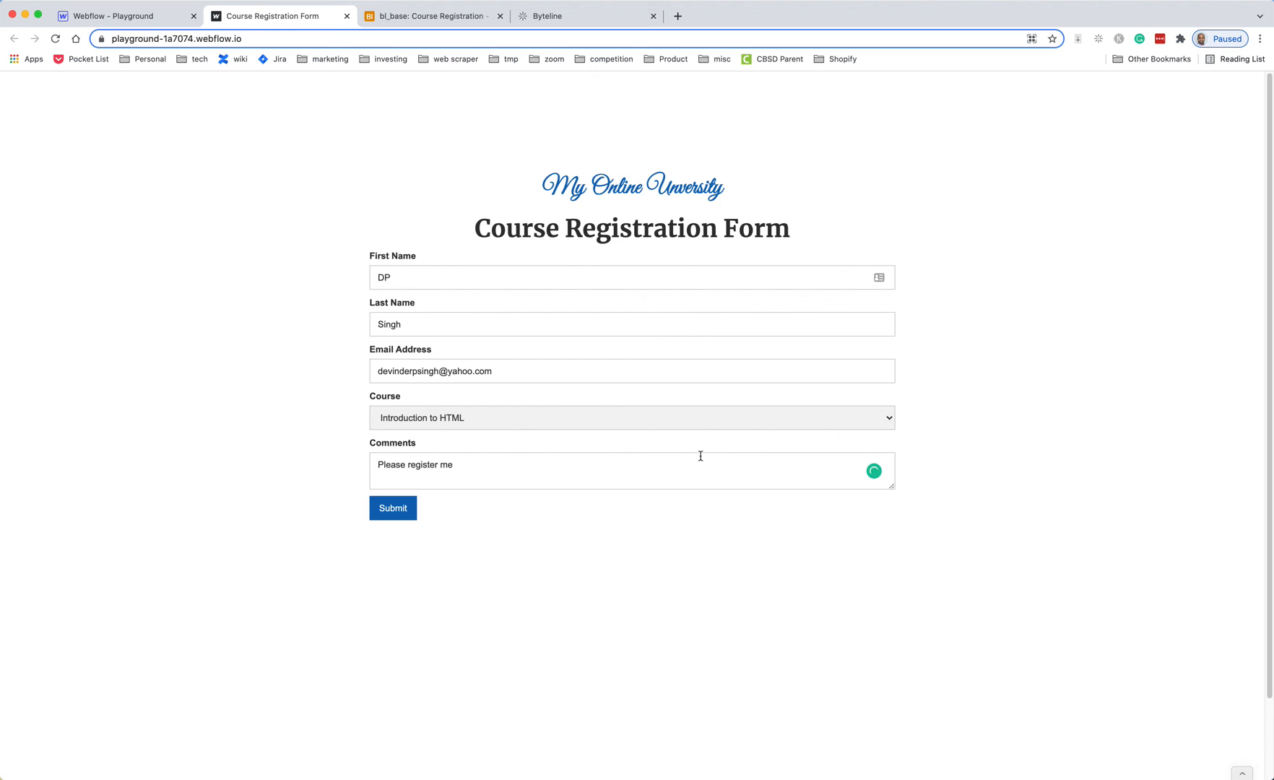
pyautogui.click(122, 20)
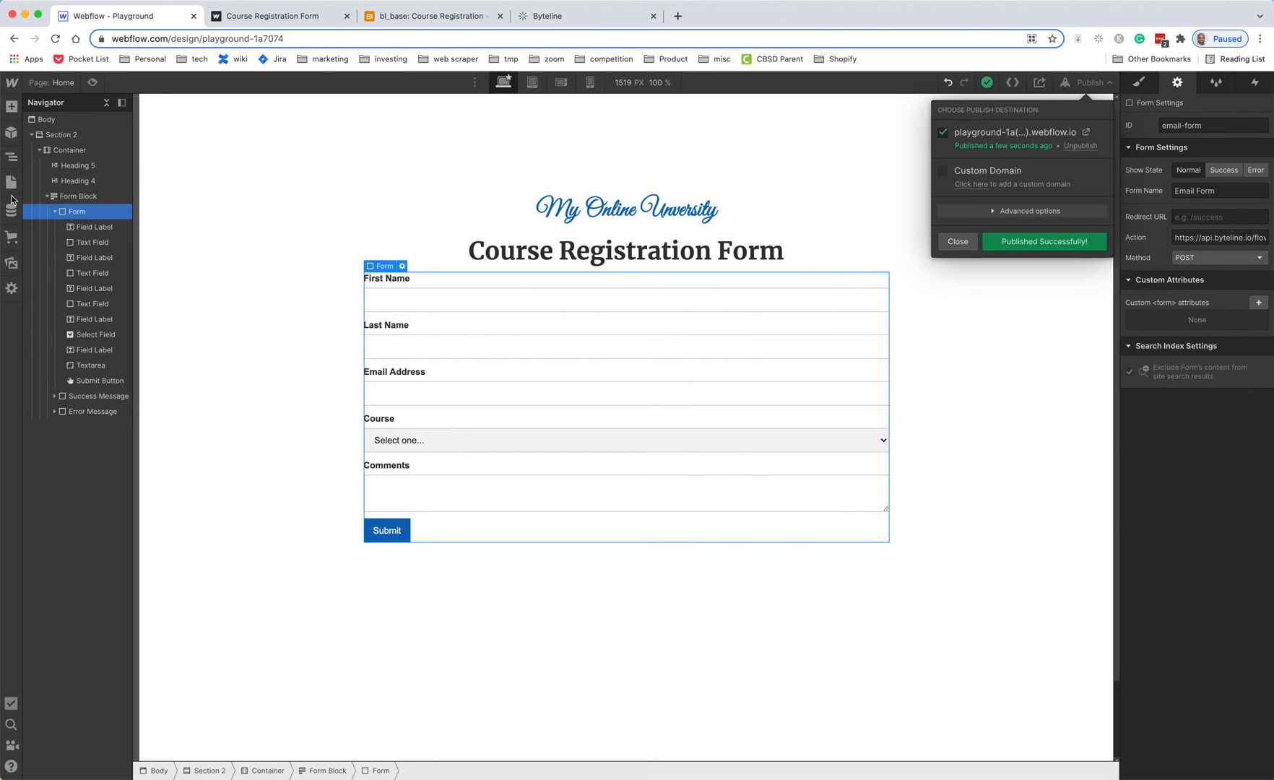
# - Open the Thank you page in the designer, view its published /thank-you version, and select its URL
pyautogui.click(957, 244)
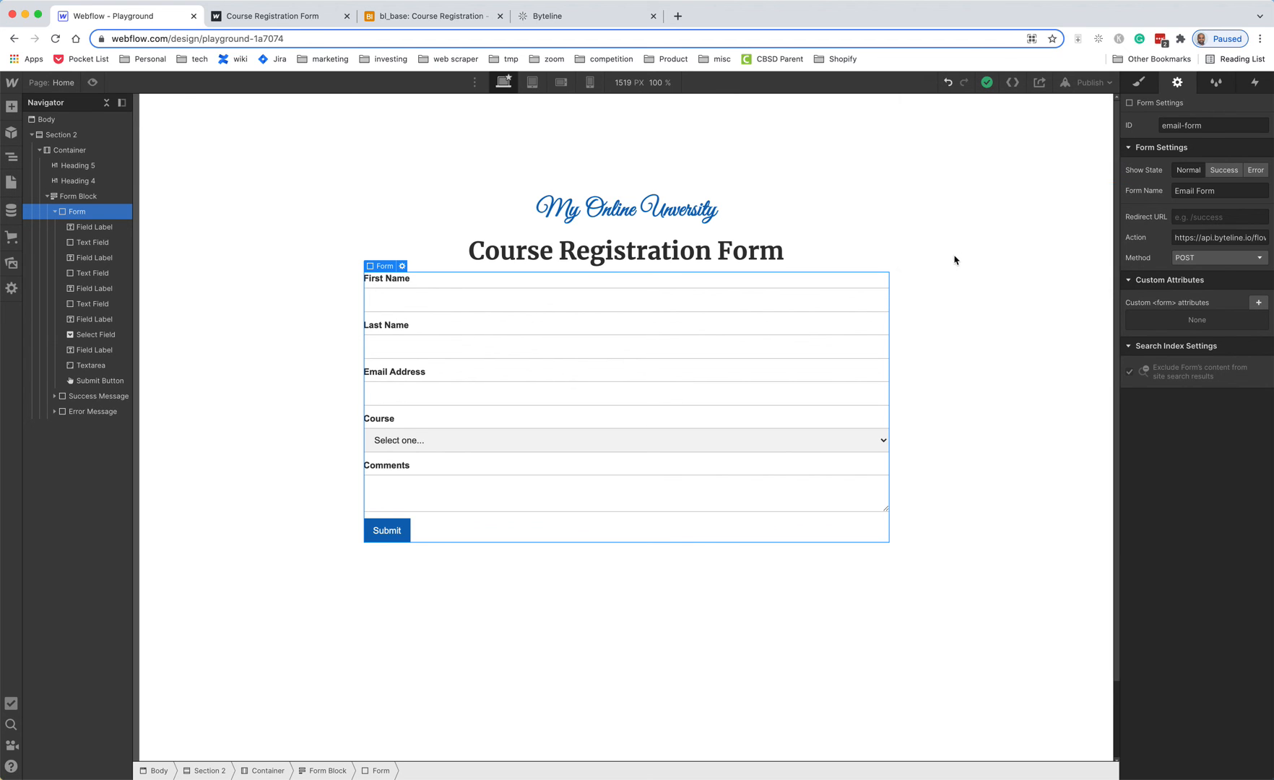
pyautogui.click(11, 182)
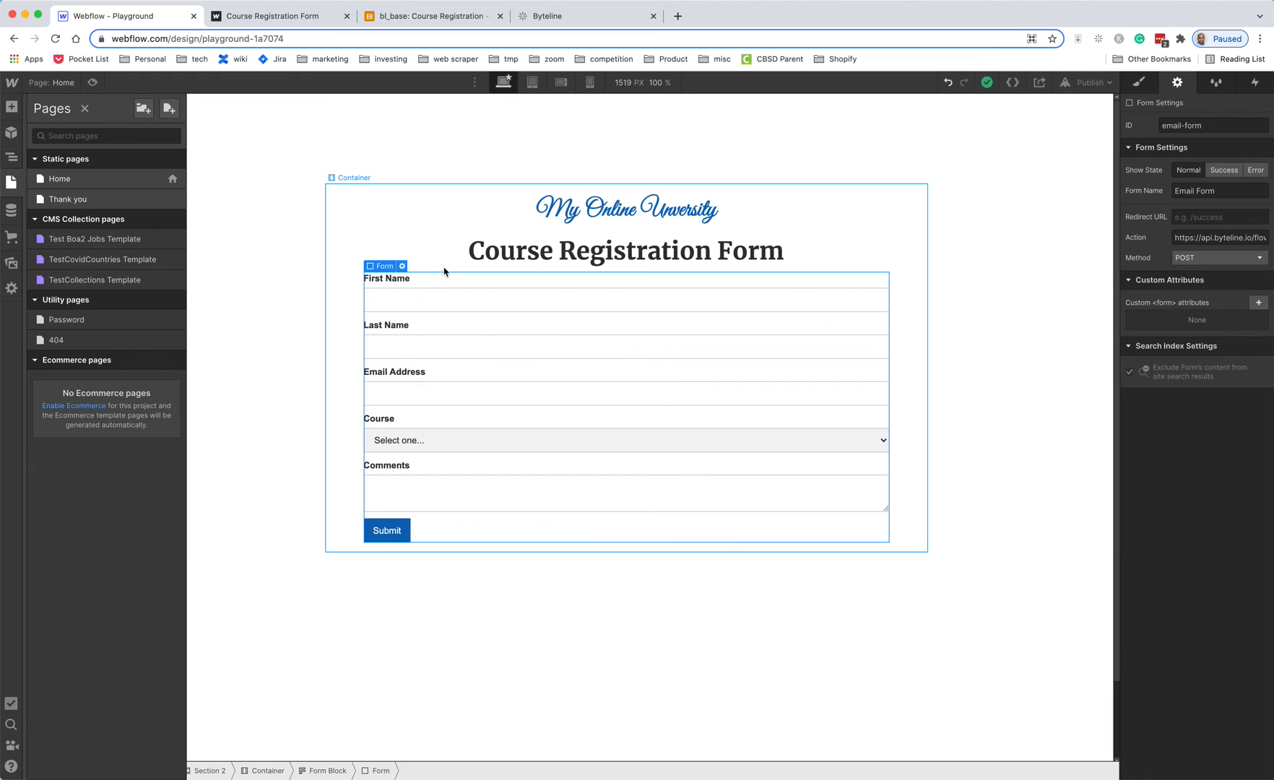
pyautogui.click(63, 202)
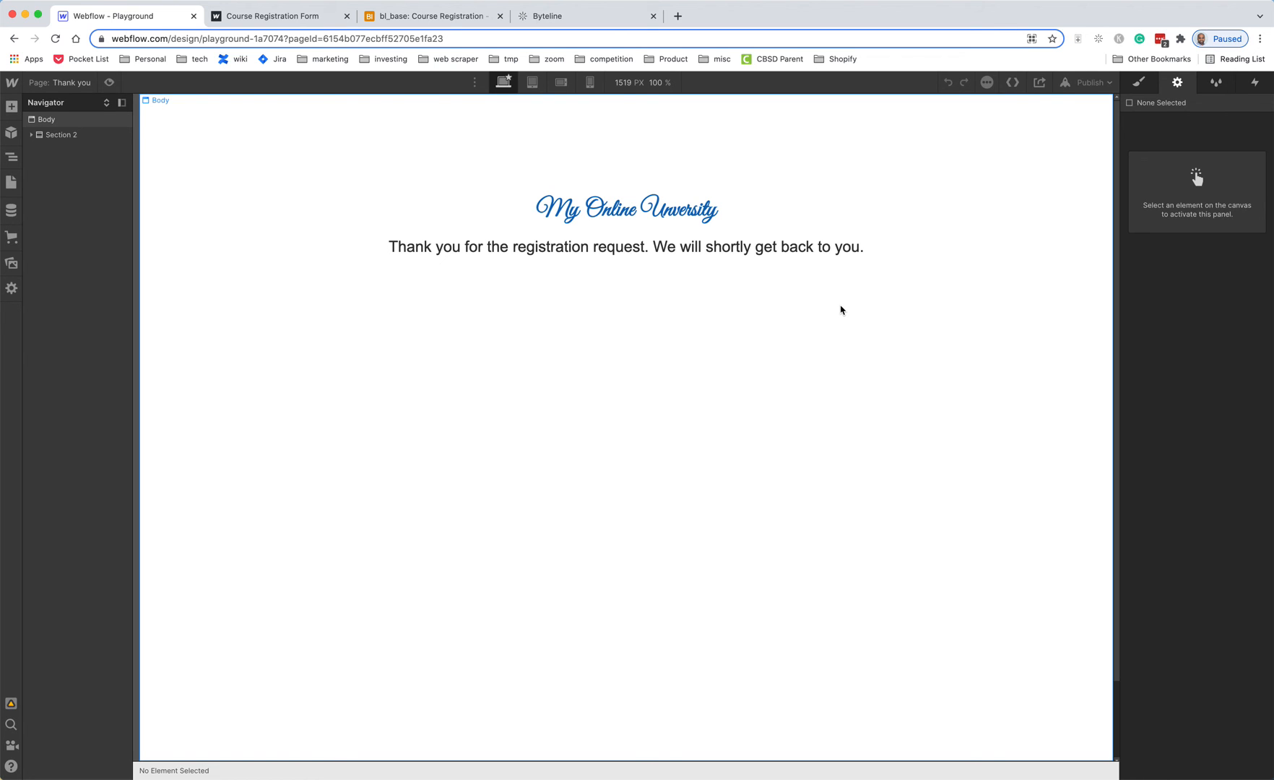
pyautogui.click(1108, 88)
pyautogui.click(1085, 132)
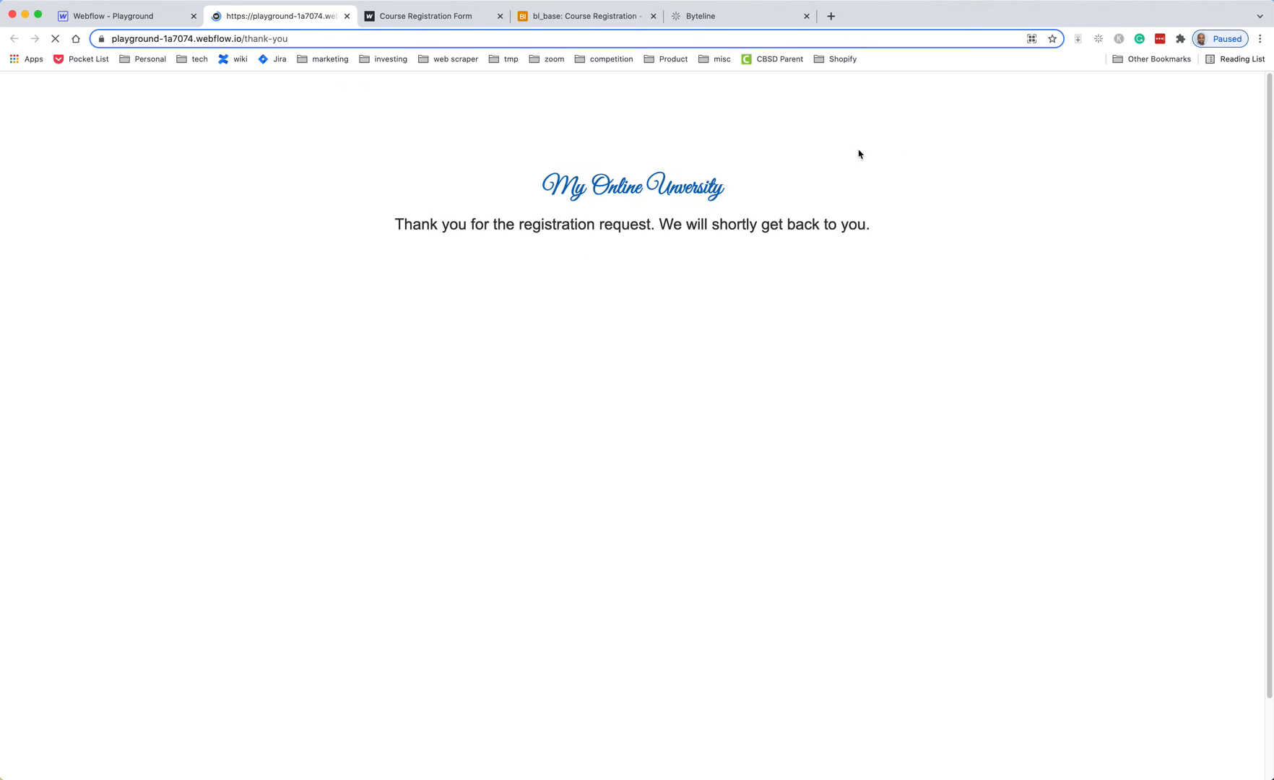
pyautogui.click(418, 35)
pyautogui.press('super+c')
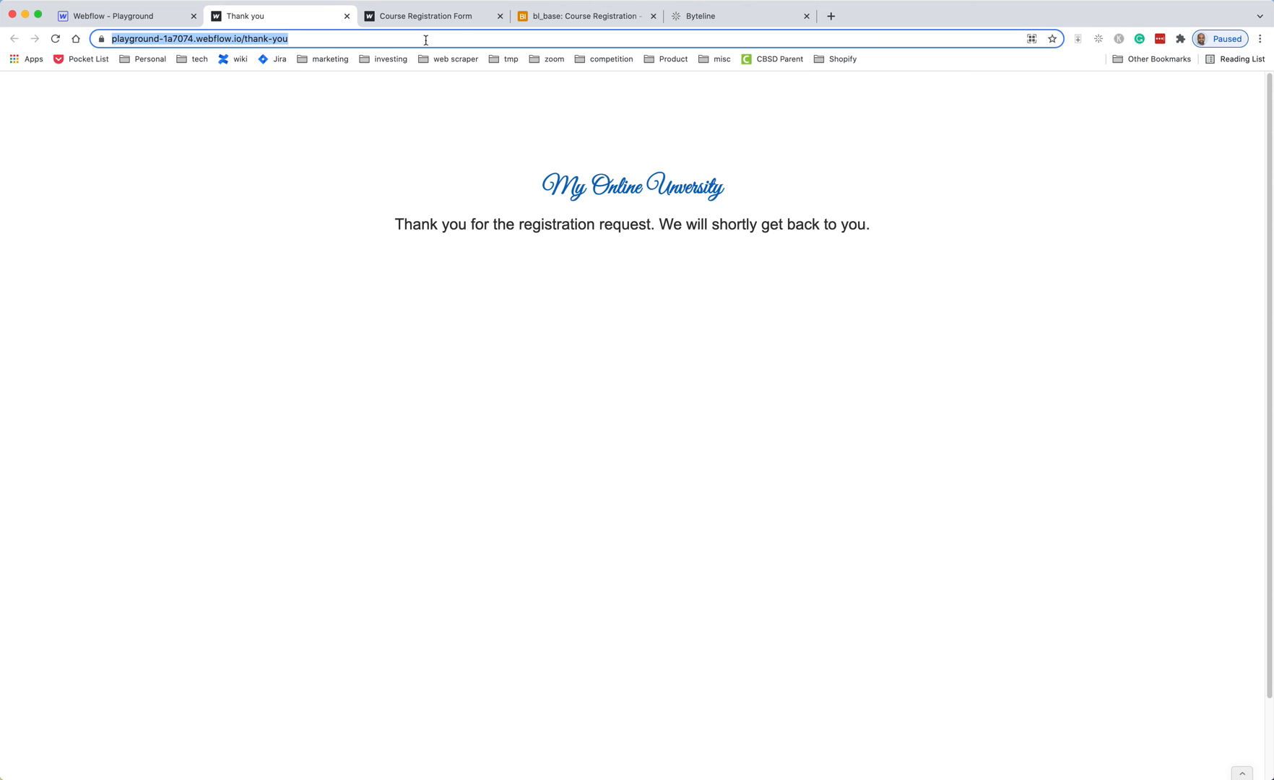
pyautogui.click(715, 17)
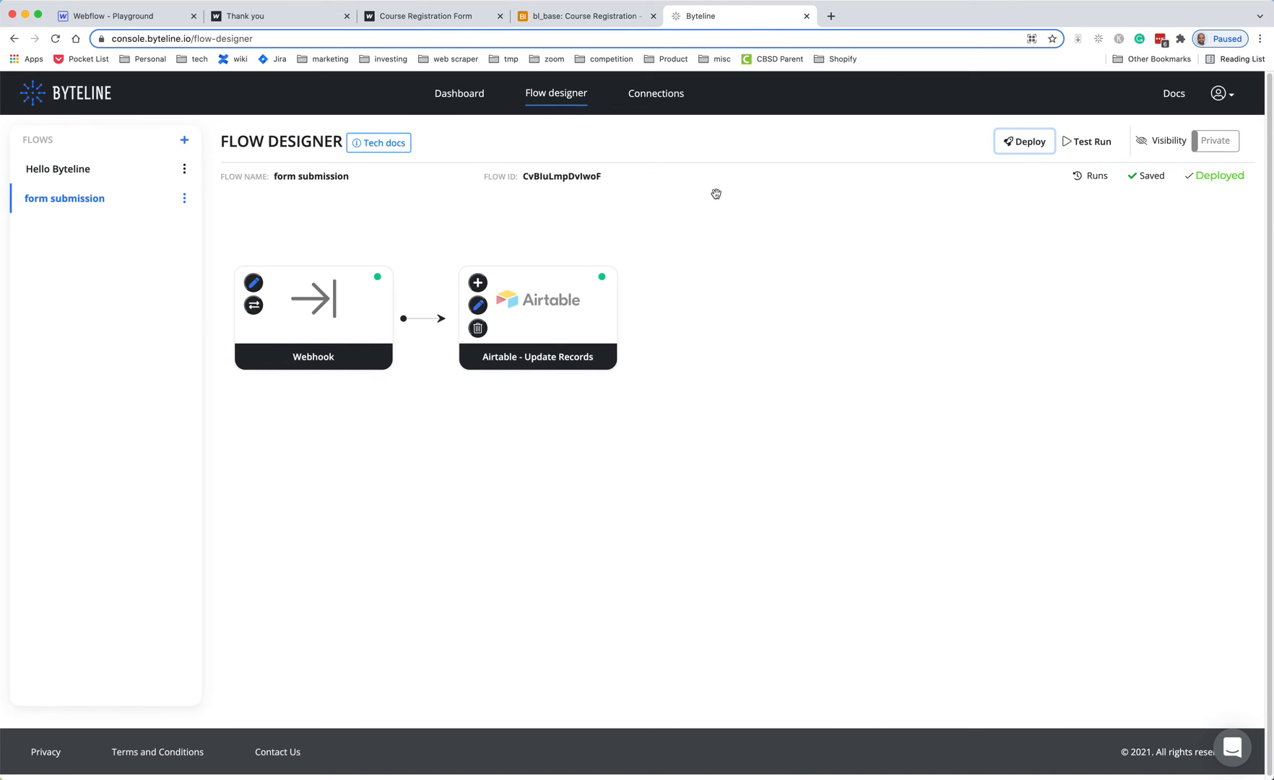
pyautogui.click(255, 284)
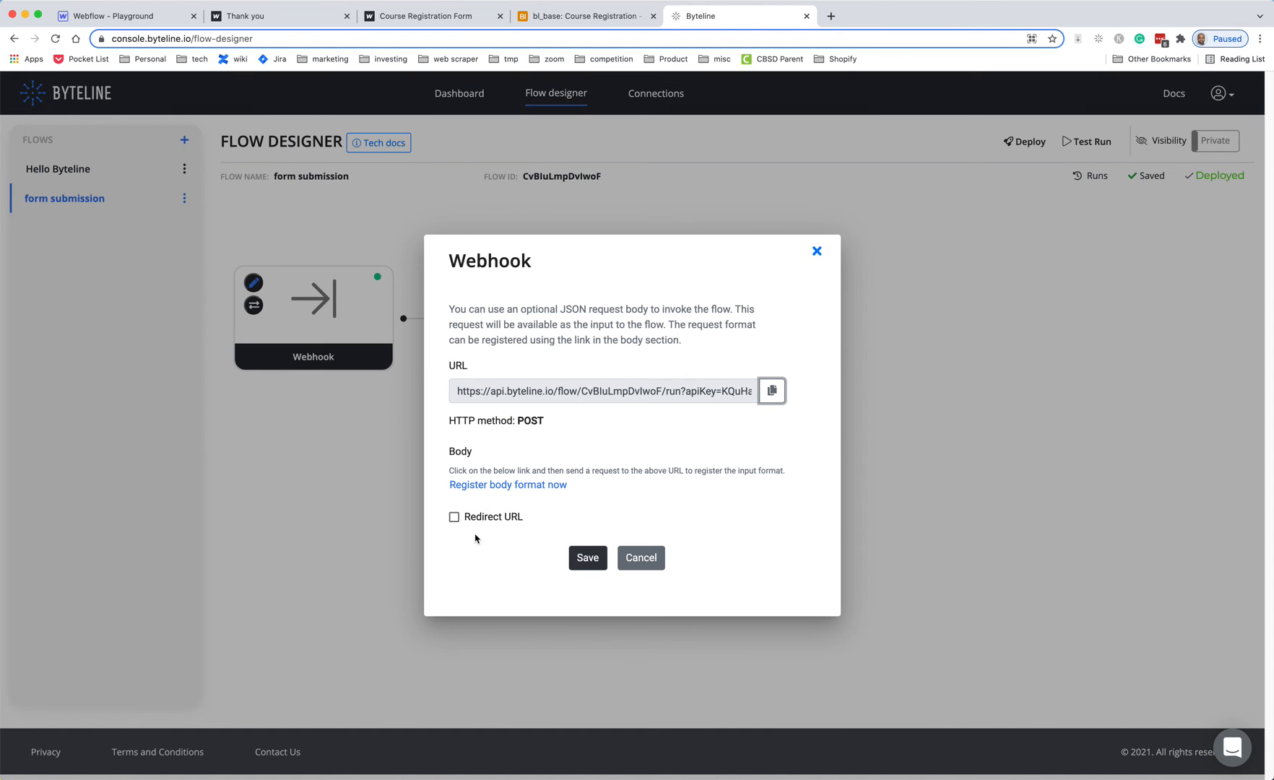
pyautogui.click(454, 517)
pyautogui.click(640, 507)
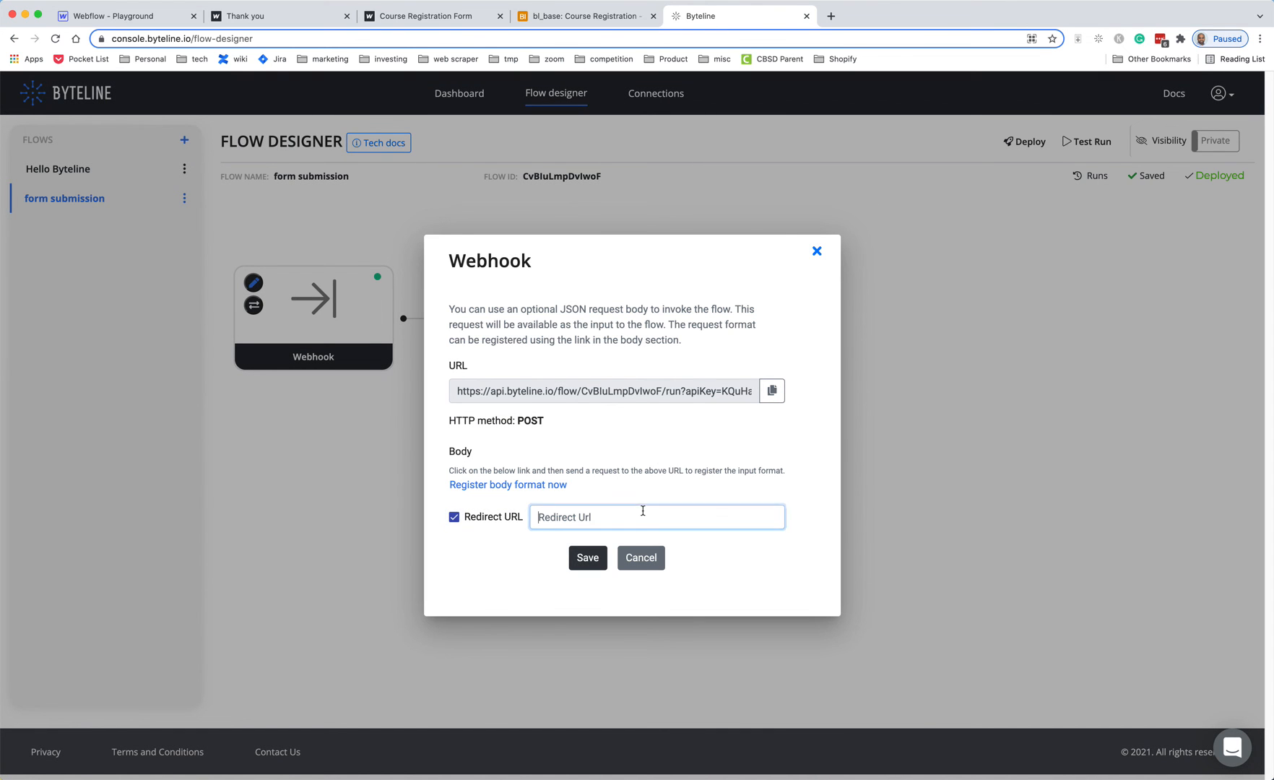
pyautogui.press('super+v')
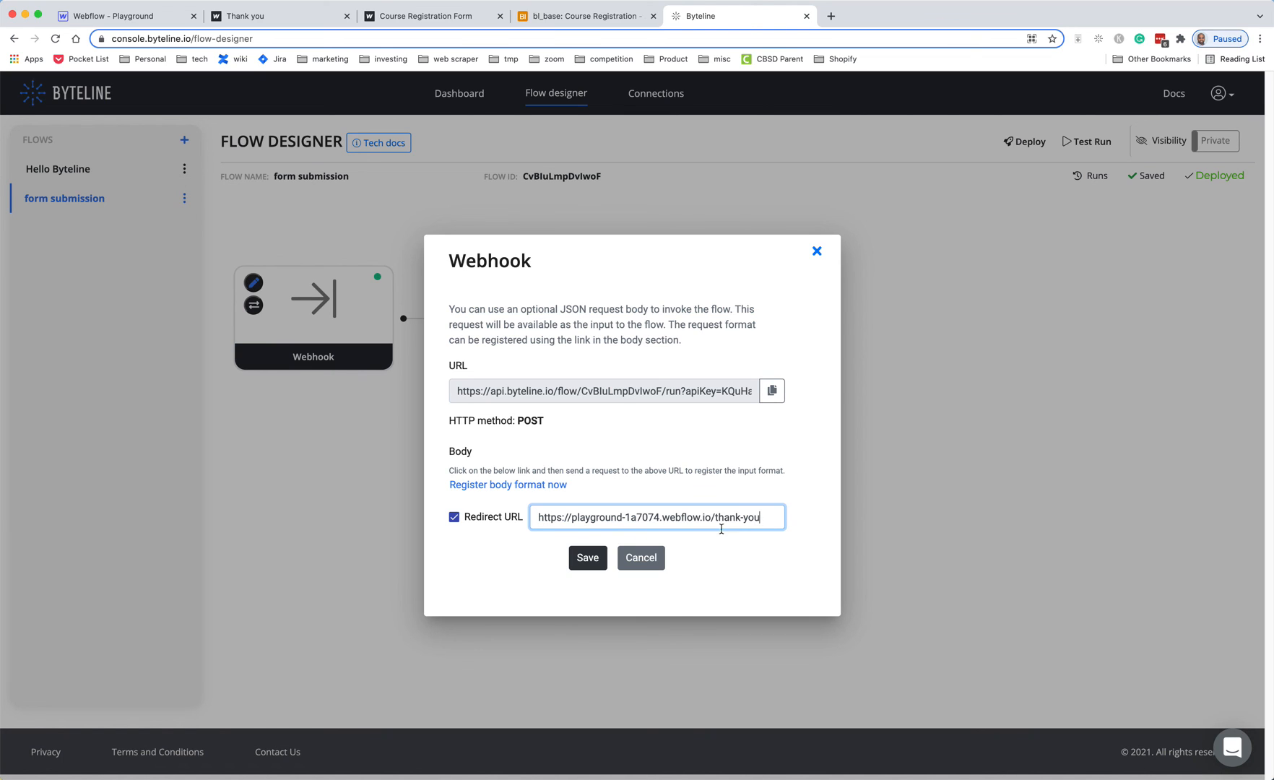
pyautogui.click(765, 561)
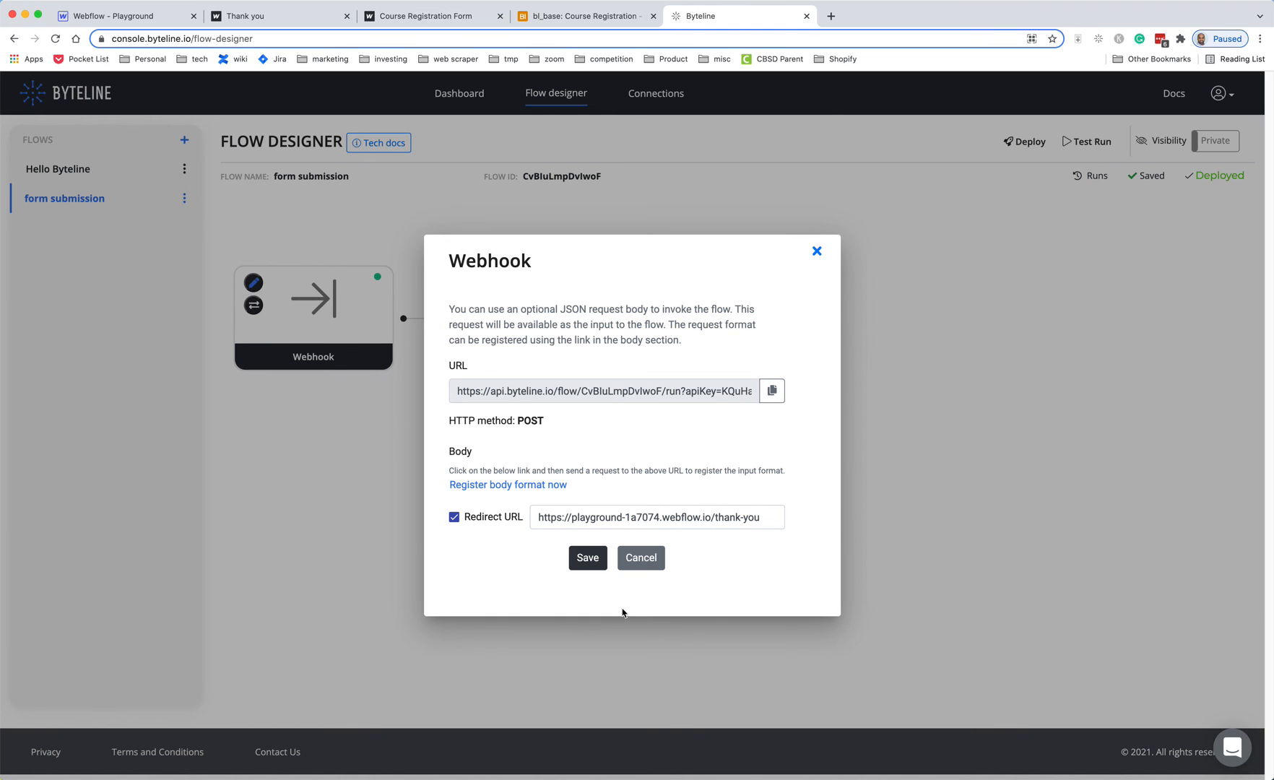
pyautogui.click(587, 558)
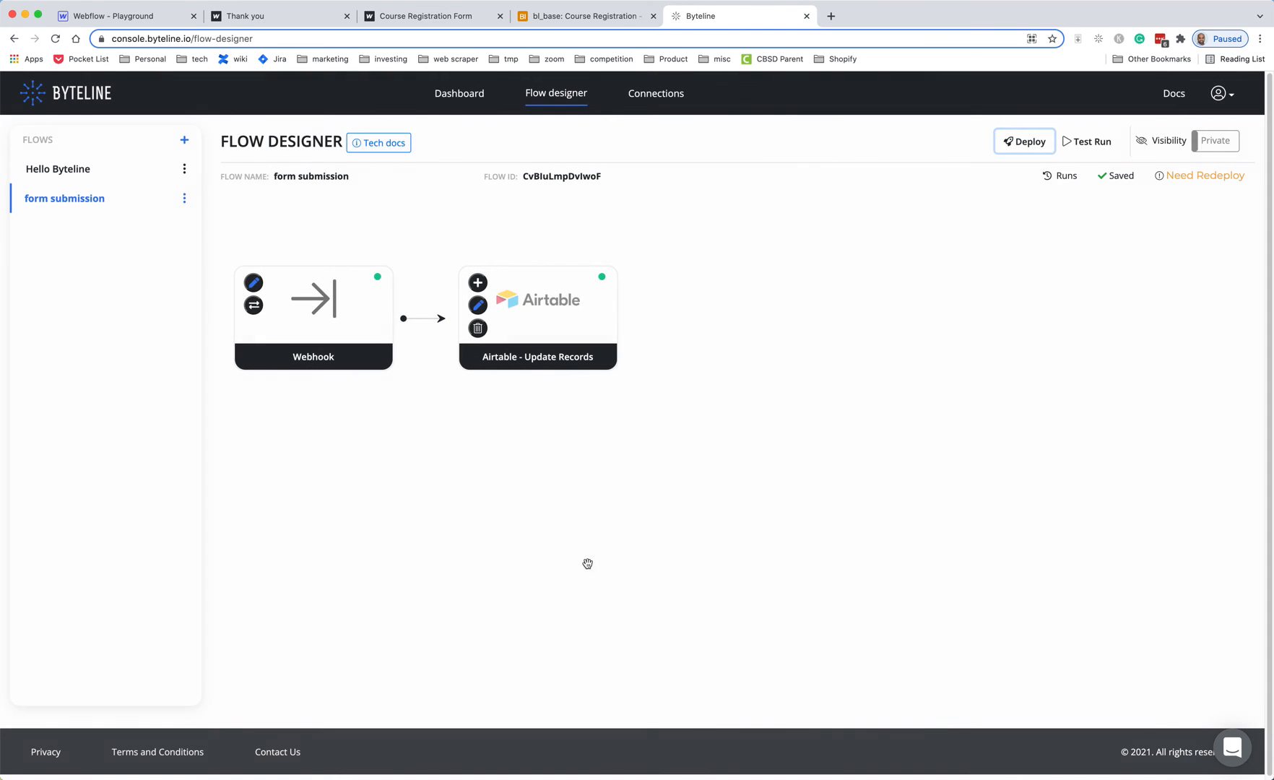
pyautogui.click(1028, 143)
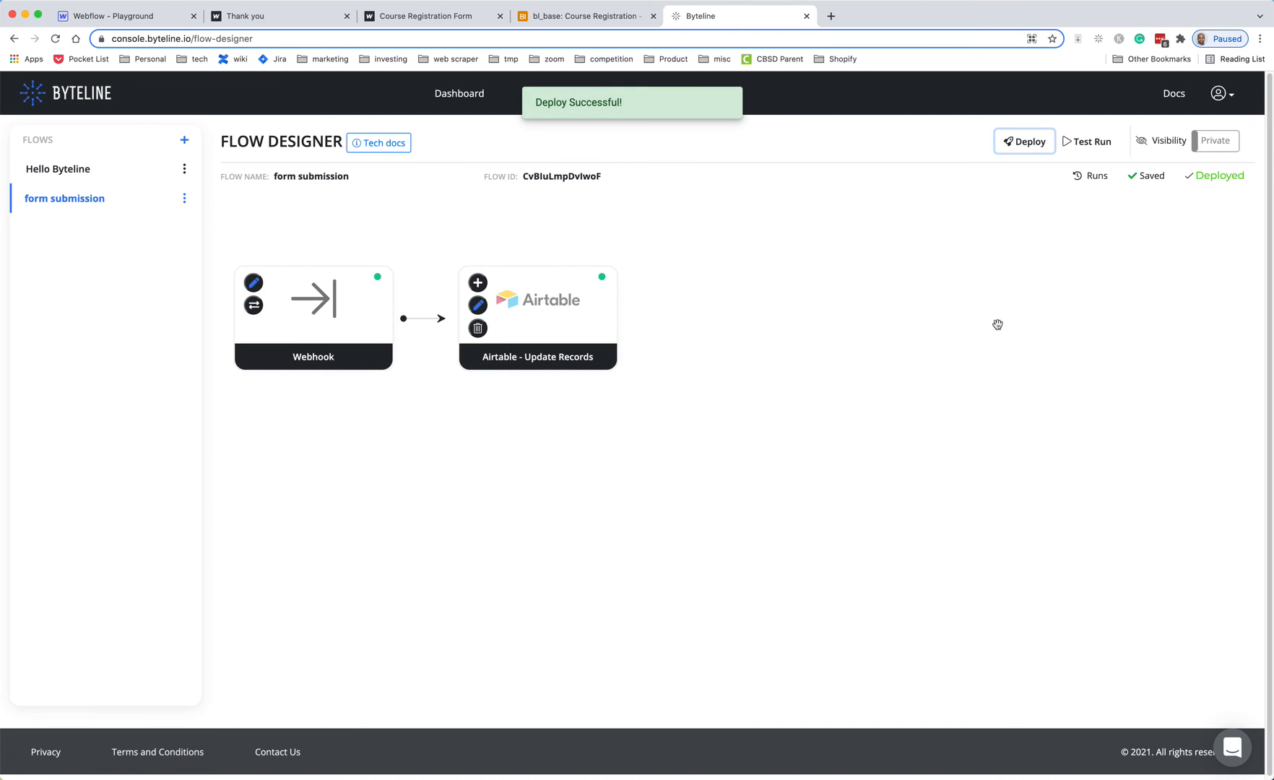
# - Submit the Introduction to HTML registration form and check the new record in the Airtable base
pyautogui.click(437, 18)
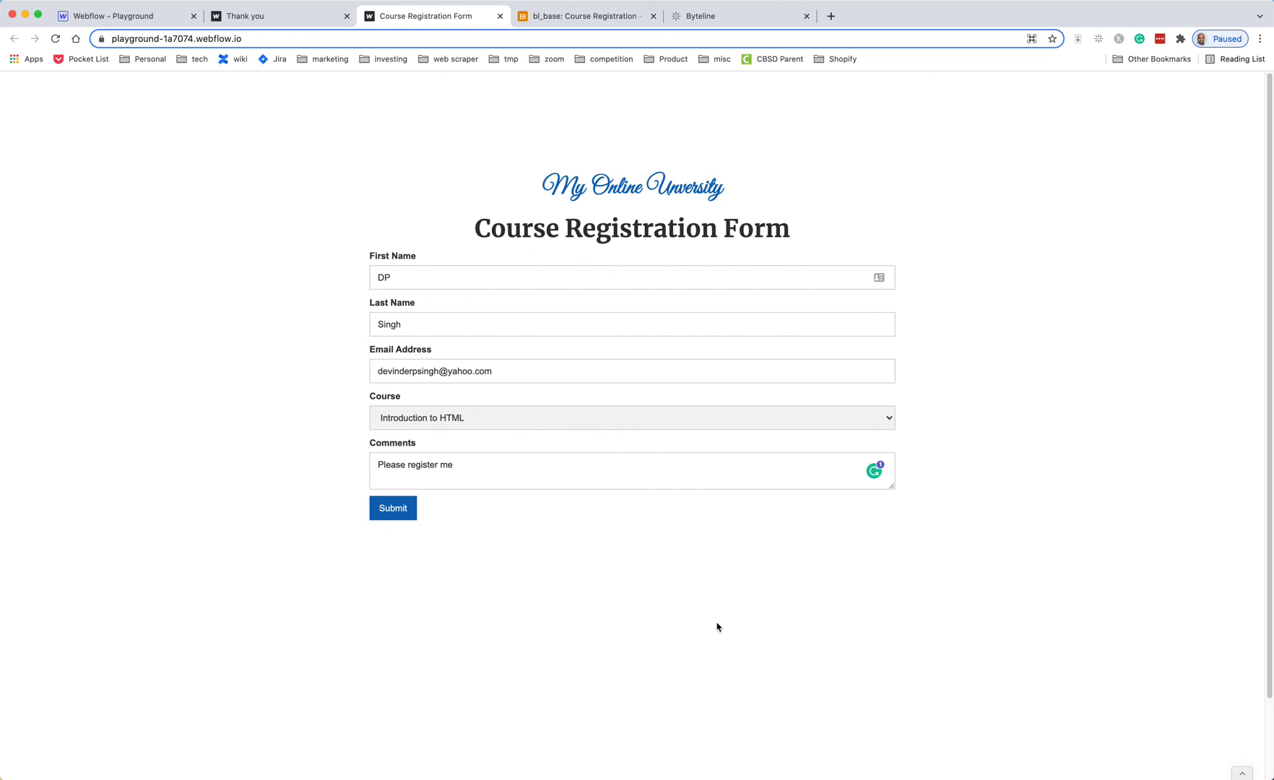
pyautogui.click(394, 507)
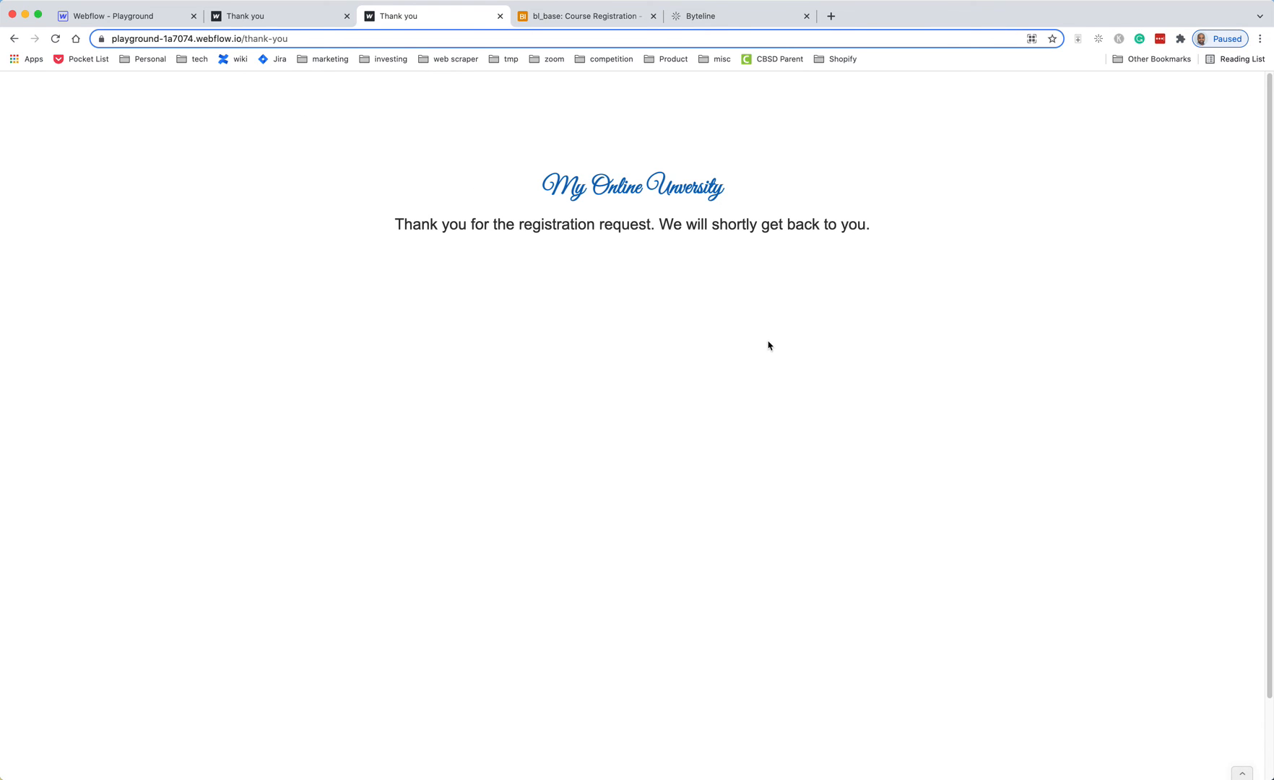
pyautogui.click(577, 16)
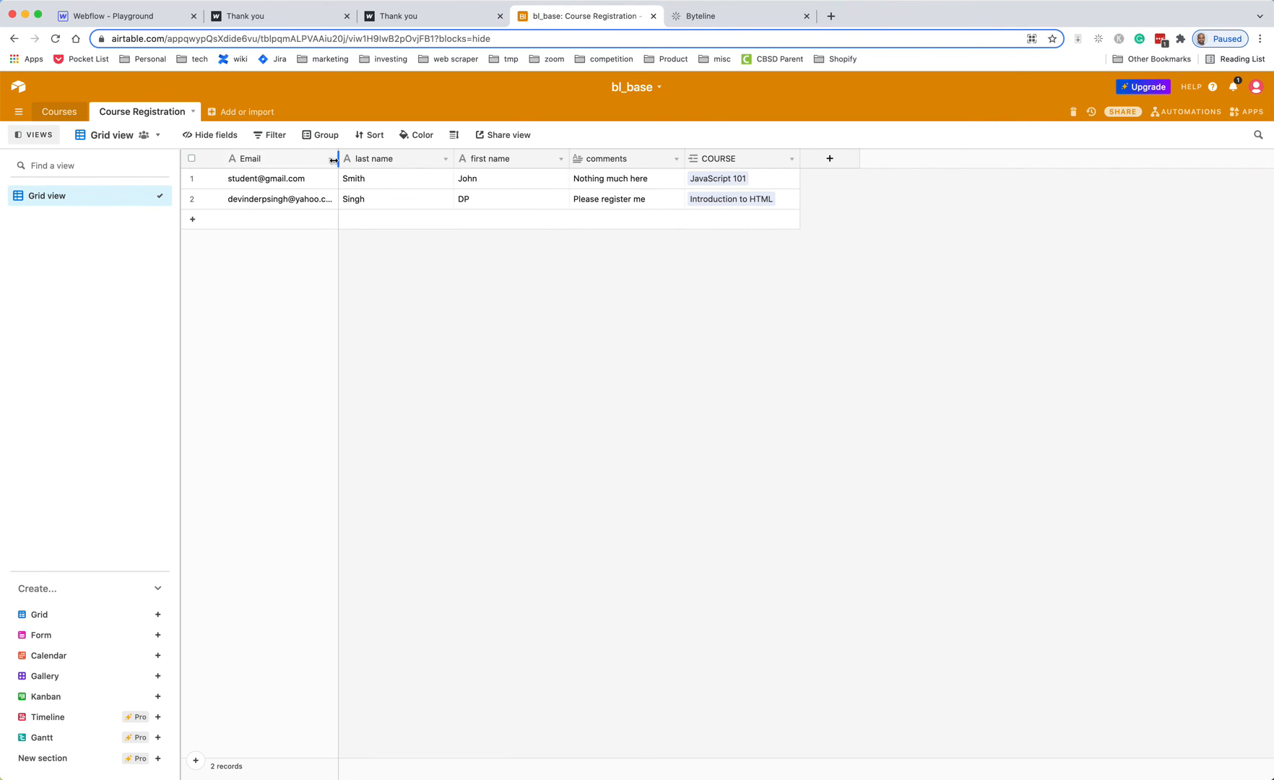
# - Widen the Email column, inspect row 2's linked COURSE, and view the Courses table
pyautogui.moveTo(339, 158); pyautogui.dragTo(387, 158)
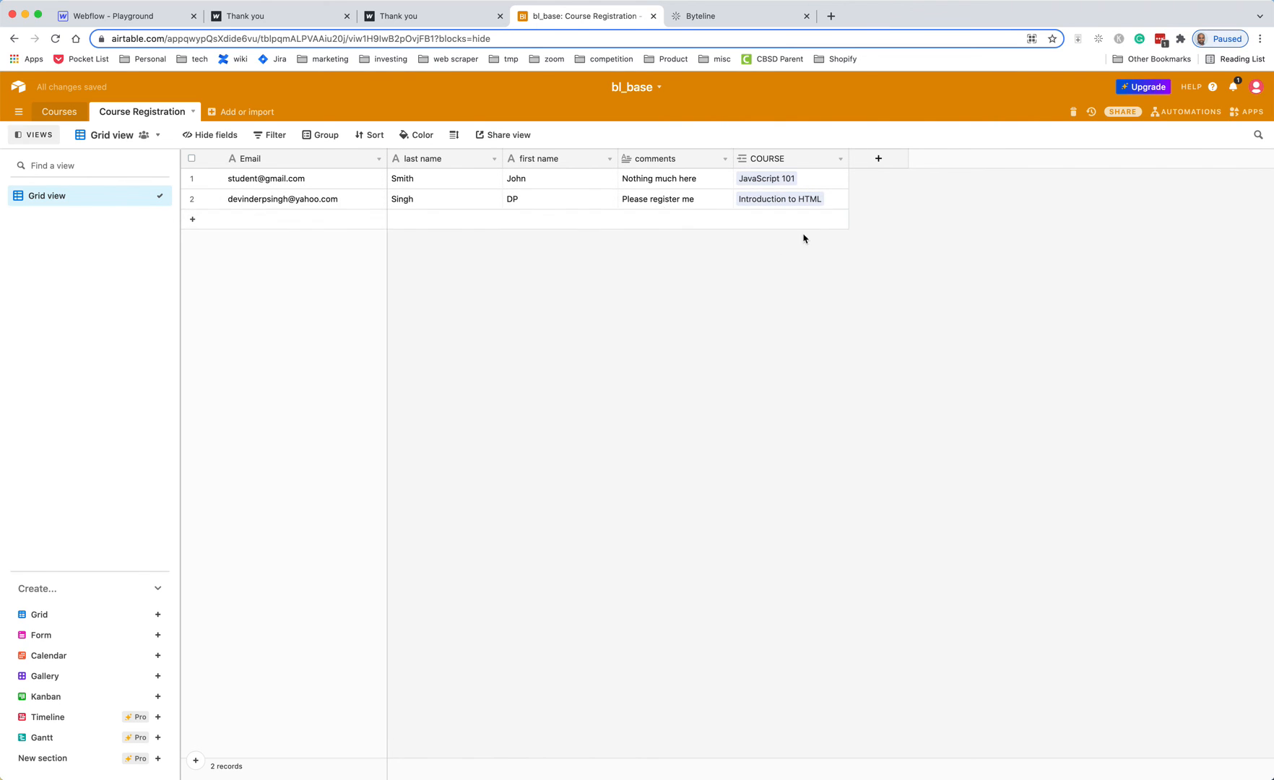
pyautogui.click(770, 203)
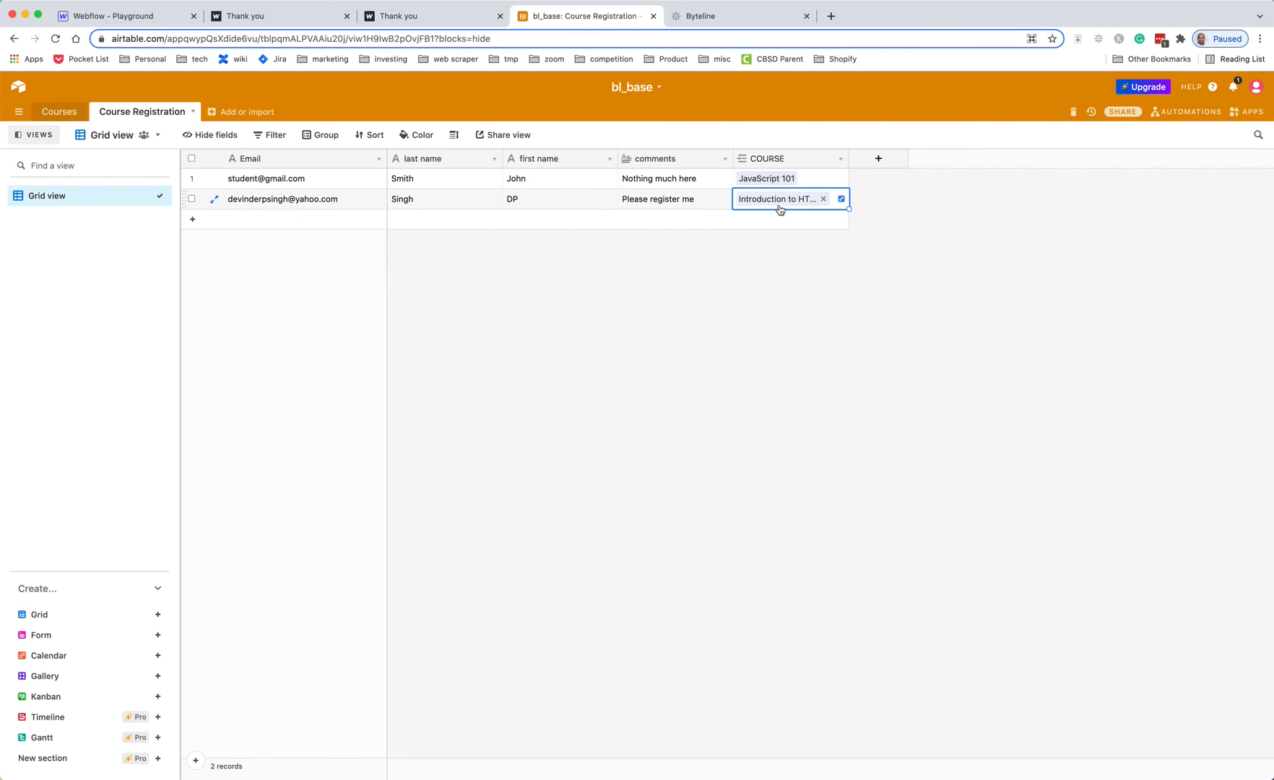
pyautogui.click(802, 245)
pyautogui.click(65, 114)
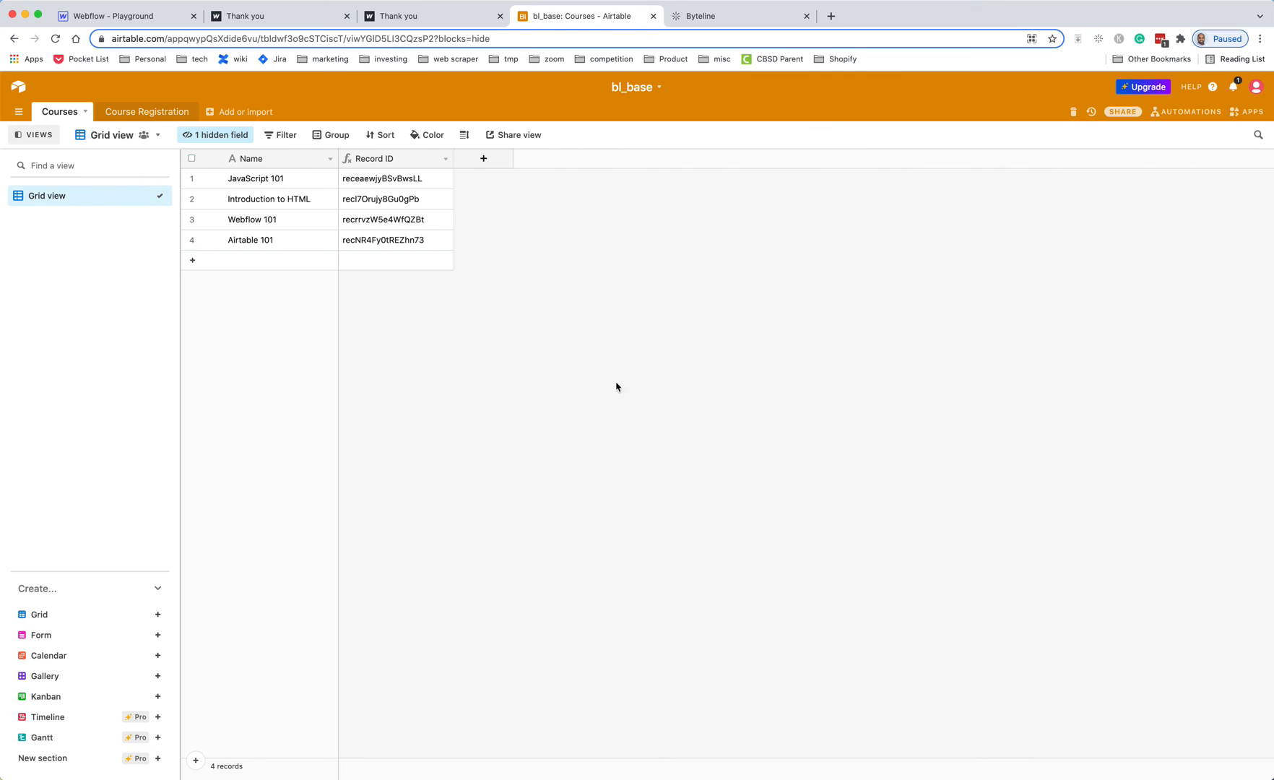